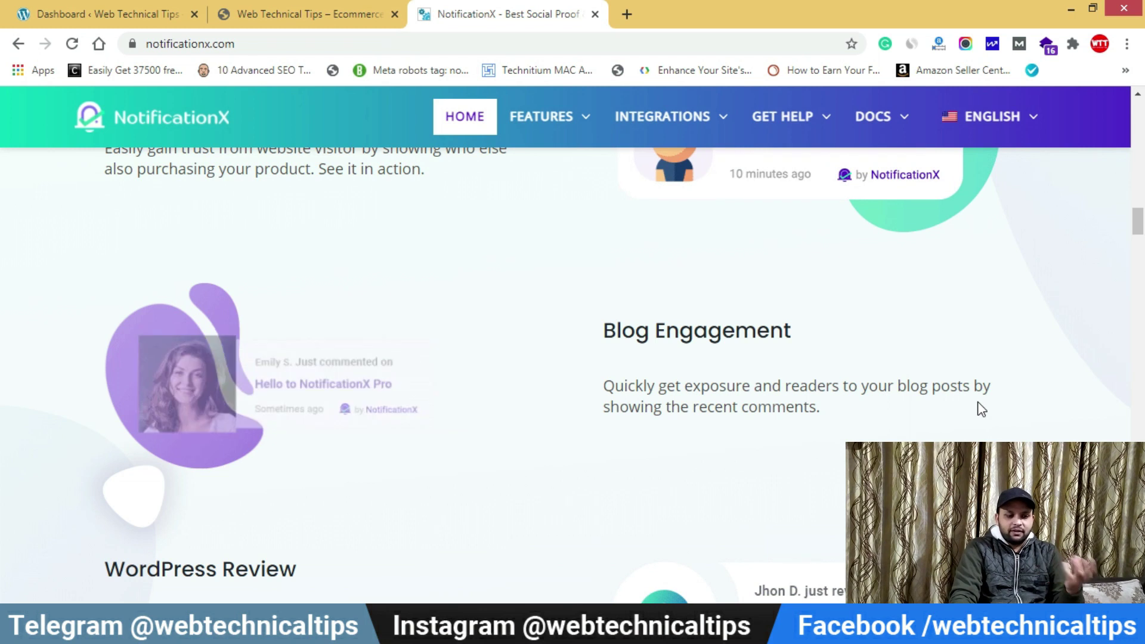
# - Review the notification types on the NotificationX home page, from Blog Engagement through Email Subscriptions
pyautogui.scroll(-3, 980, 406)
pyautogui.scroll(-1, 981, 405)
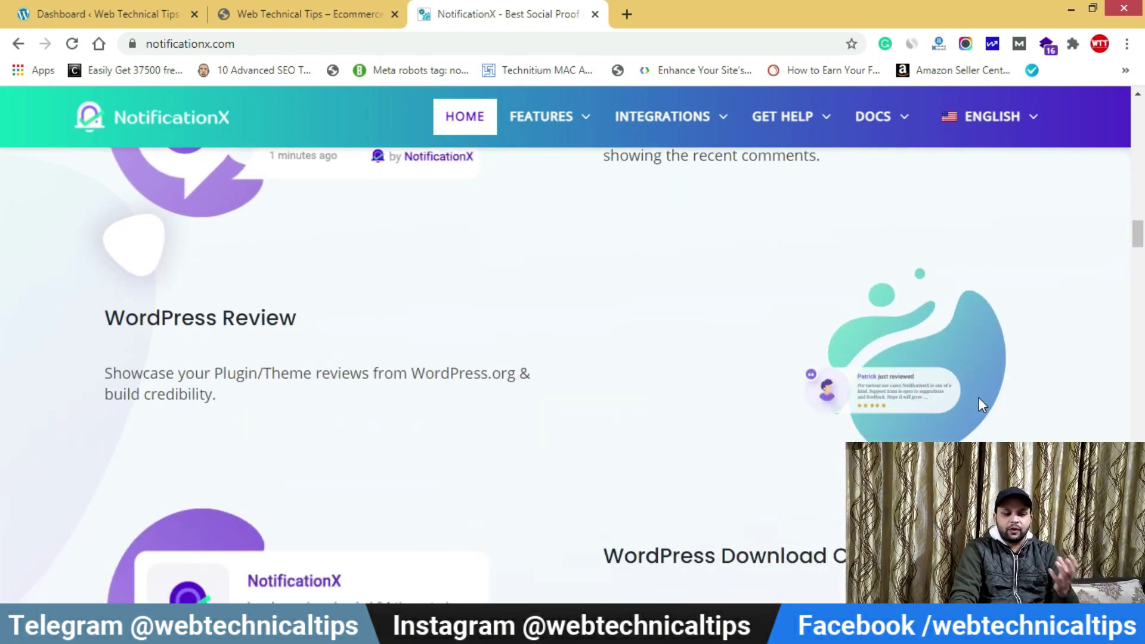
pyautogui.scroll(-3, 979, 398)
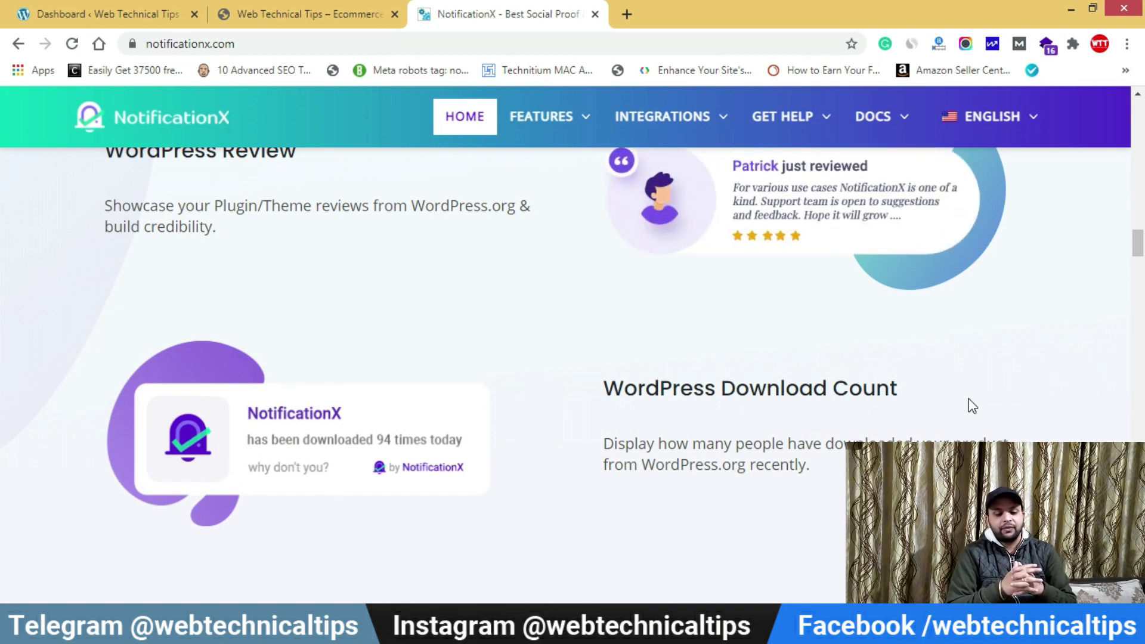
pyautogui.scroll(-3, 1008, 382)
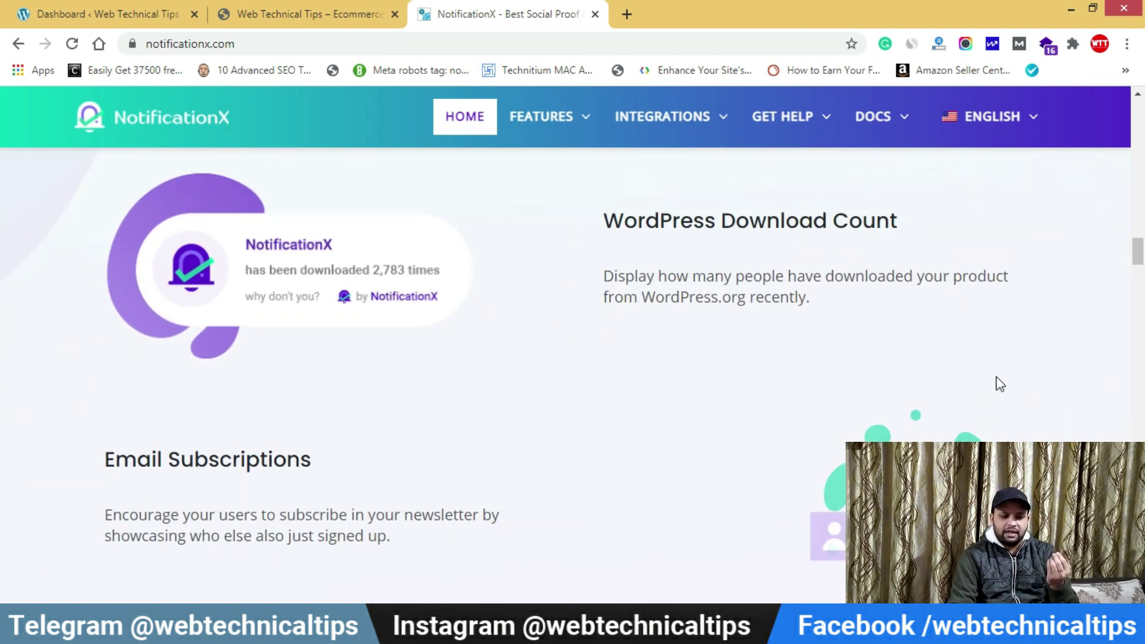
pyautogui.scroll(-2, 1000, 384)
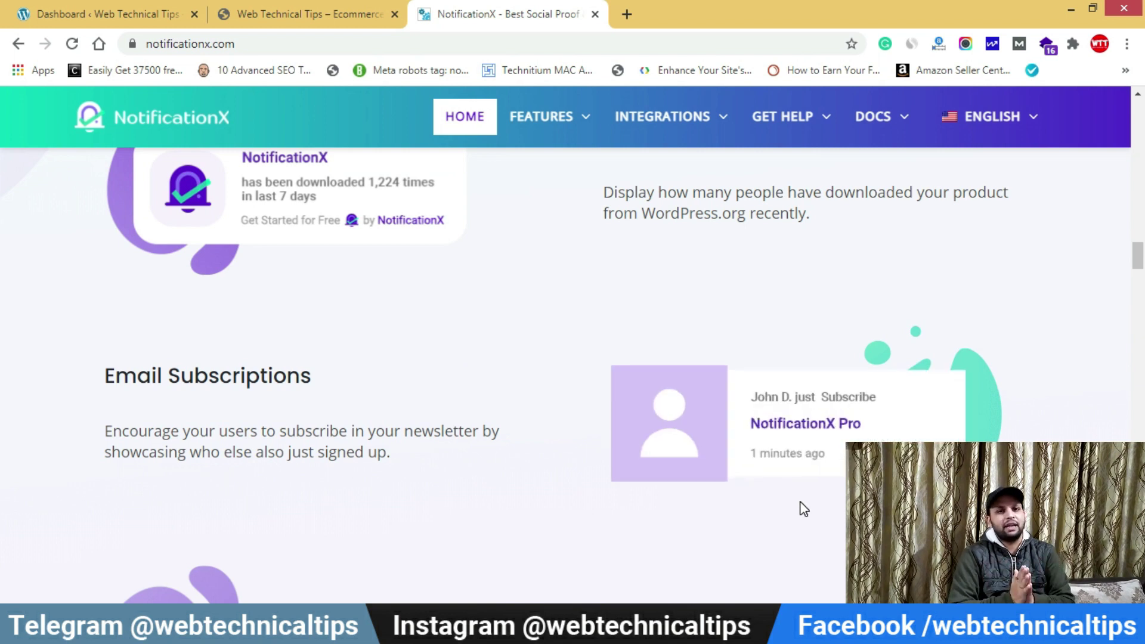
# - Examine the section on why a business needs NotificationX, including its three advantages, and the Sales Alert feature below it
pyautogui.scroll(5, 729, 468)
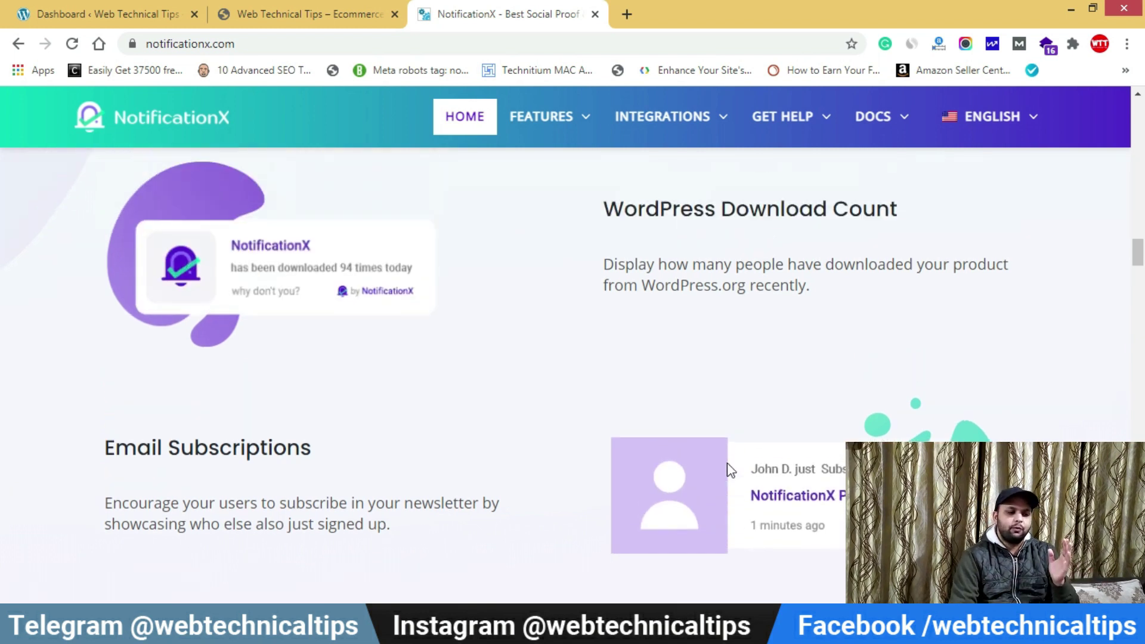
pyautogui.scroll(12, 589, 482)
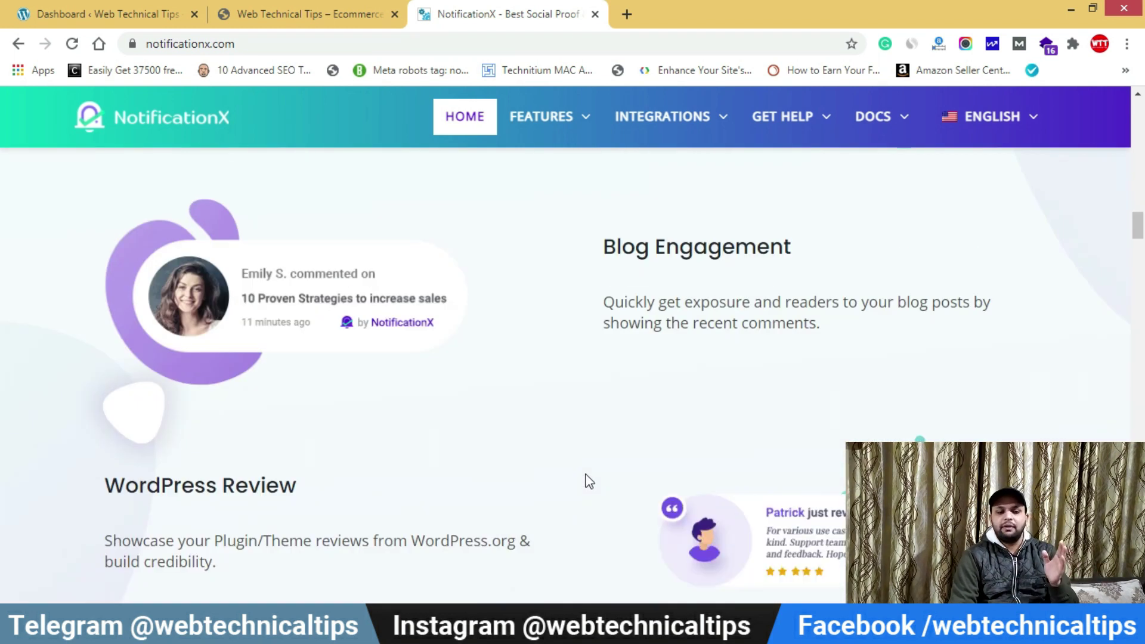
pyautogui.scroll(5, 589, 481)
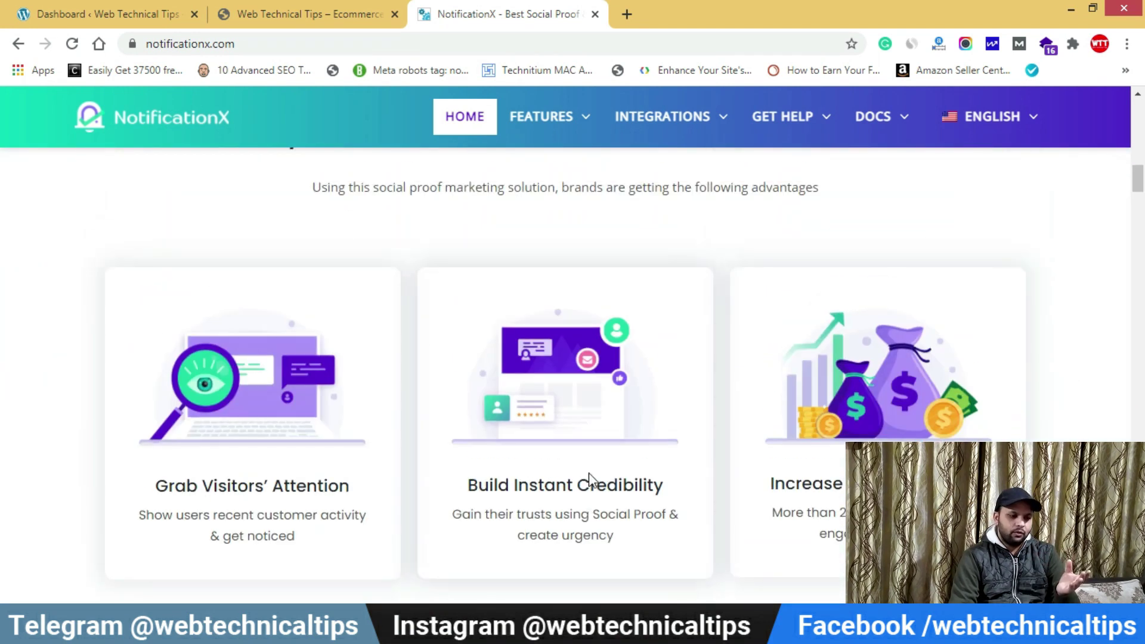
pyautogui.scroll(3, 578, 474)
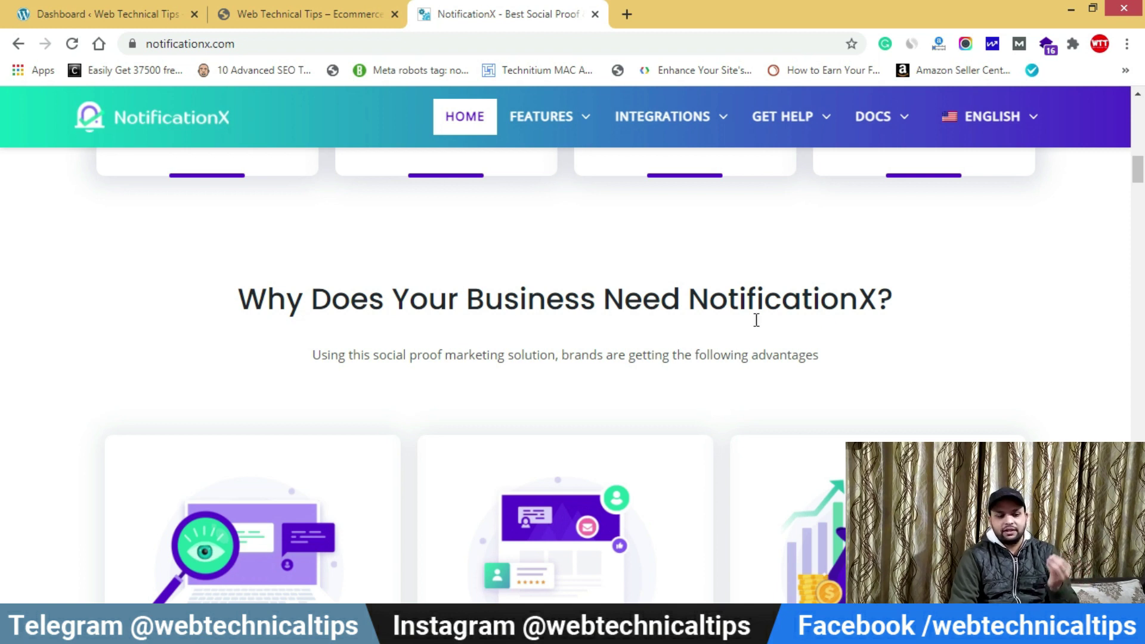
pyautogui.scroll(-5, 567, 352)
pyautogui.scroll(3, 188, 508)
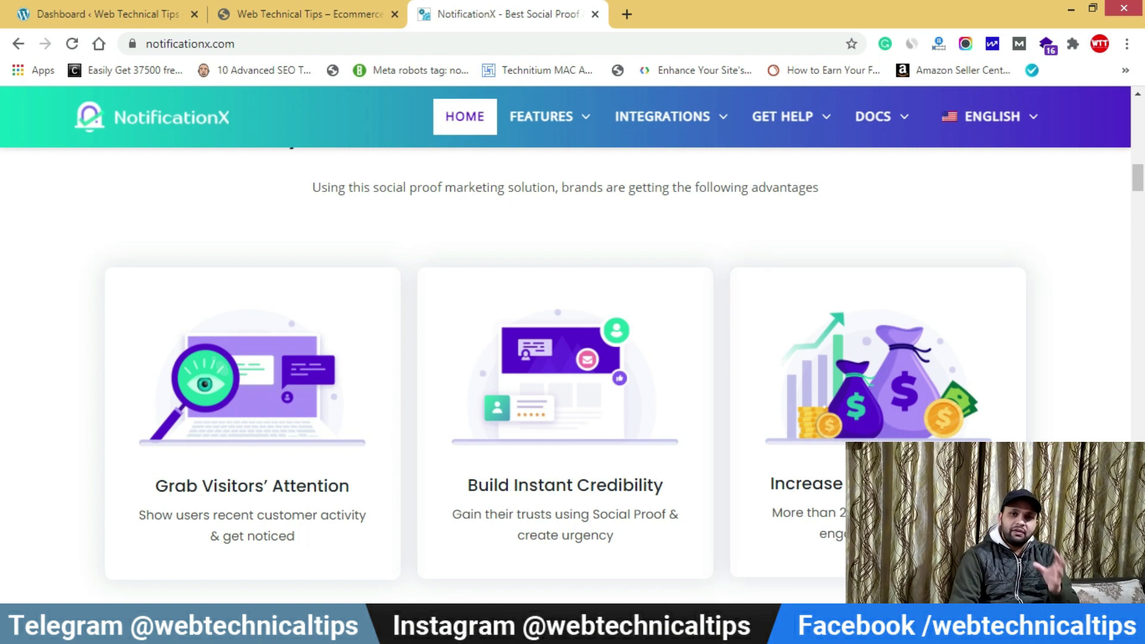
pyautogui.scroll(-3, 565, 370)
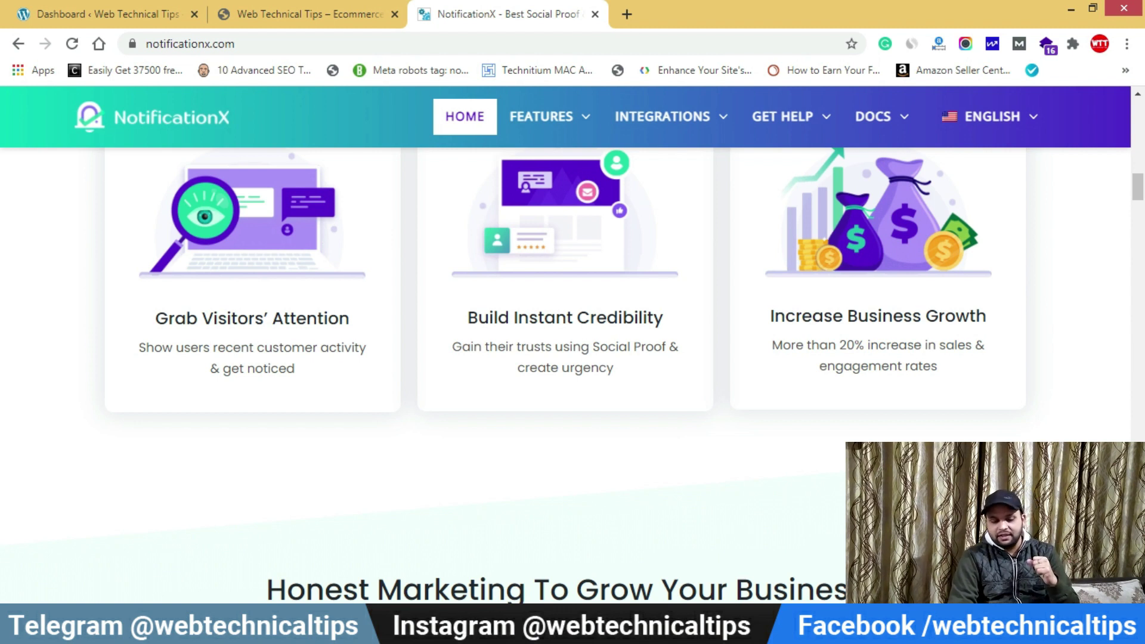
pyautogui.scroll(-7, 566, 370)
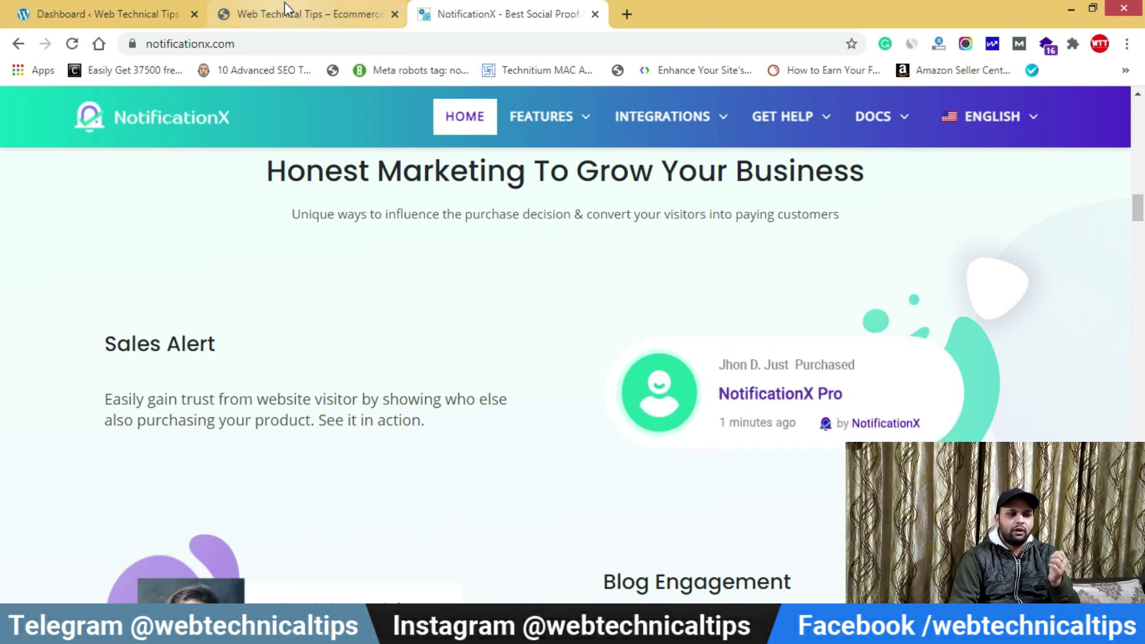
# - Switch to the demo ecommerce store, reload its home page and look through the deals and featured products
pyautogui.click(305, 3)
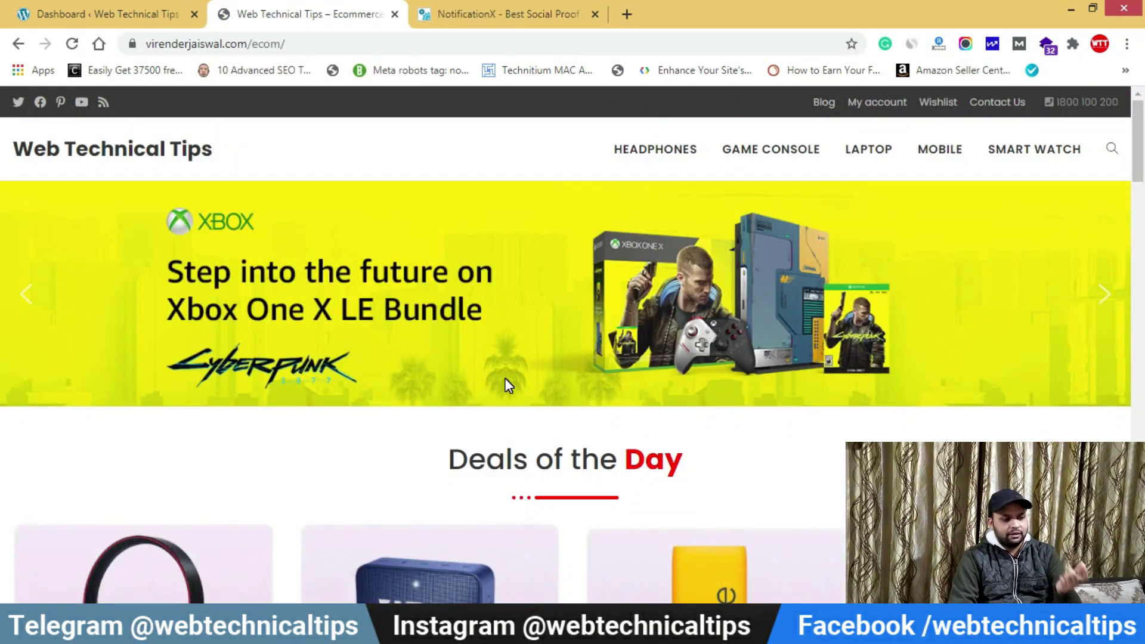
pyautogui.press('F5')
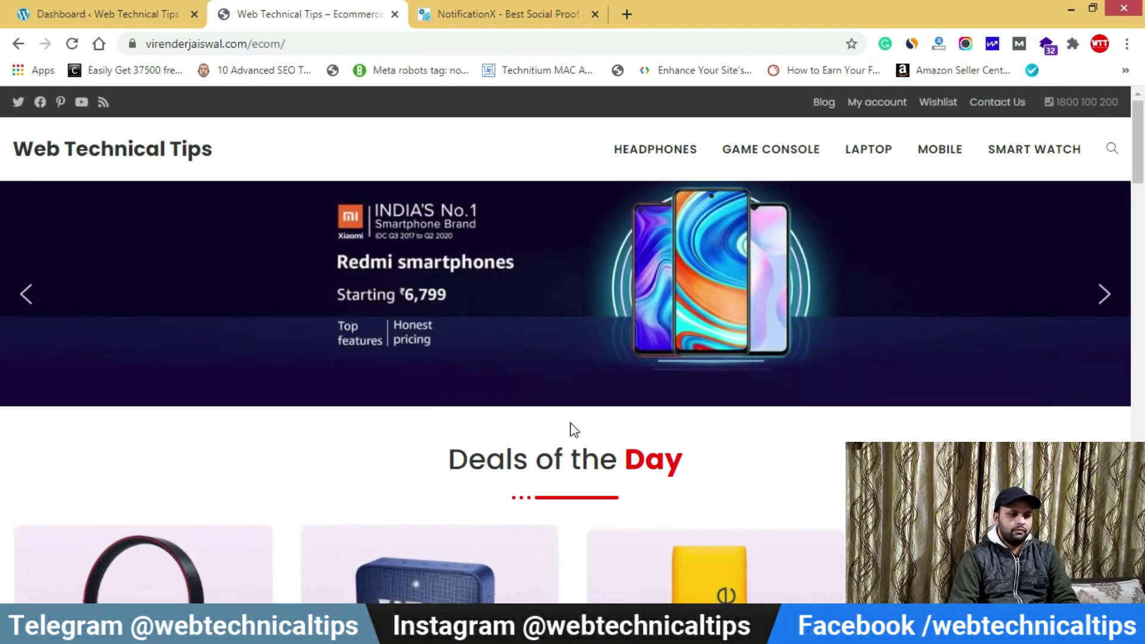
pyautogui.scroll(-2, 574, 428)
pyautogui.scroll(-6, 572, 428)
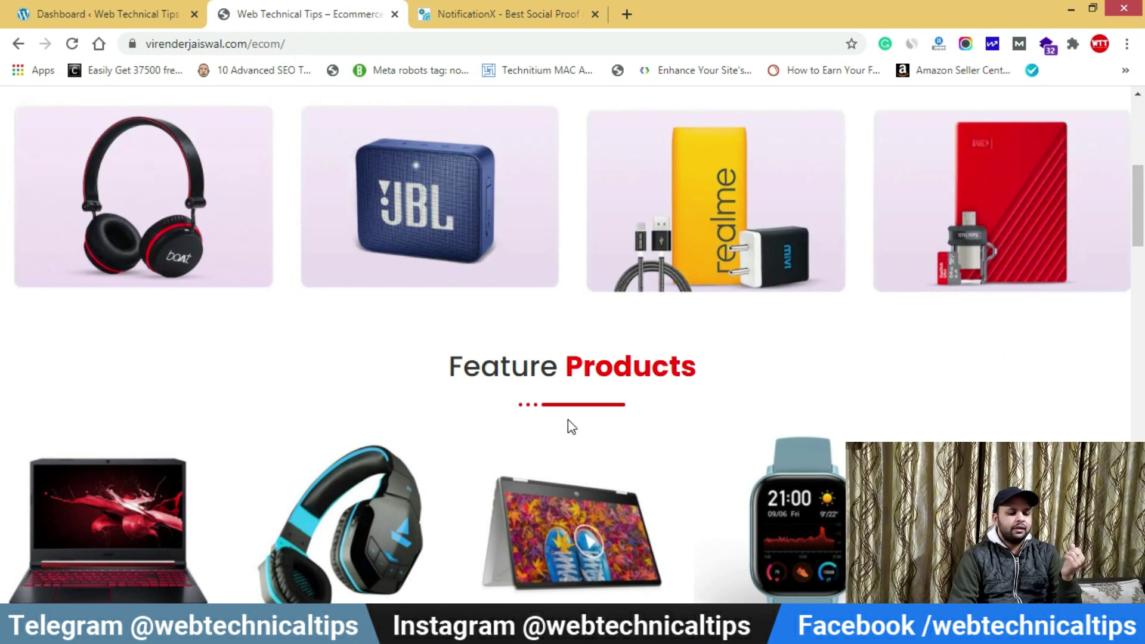
pyautogui.scroll(-2, 568, 423)
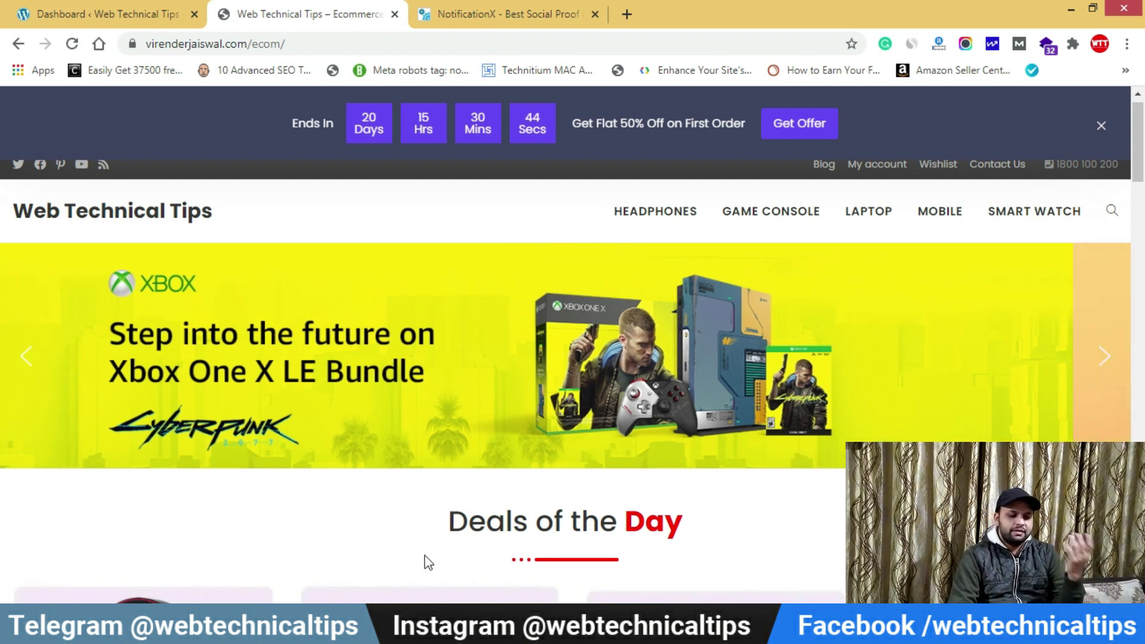
# - Open the HP Pavilion x360 Touchscreen 2-in-1 from the featured products and look through its product page
pyautogui.scroll(-9, 427, 554)
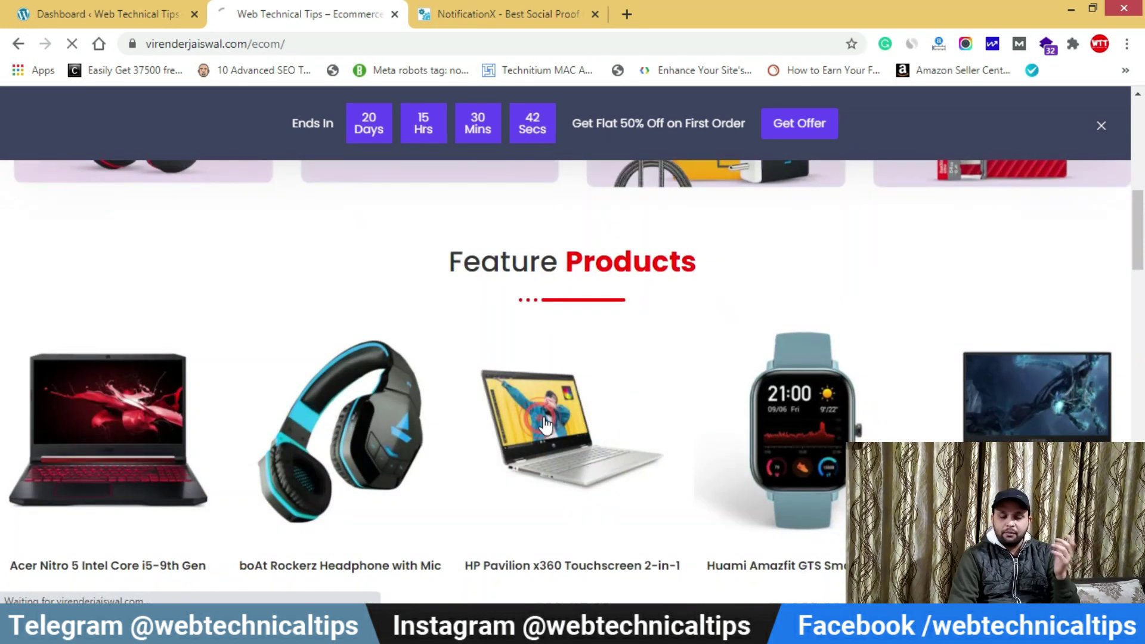
pyautogui.click(546, 423)
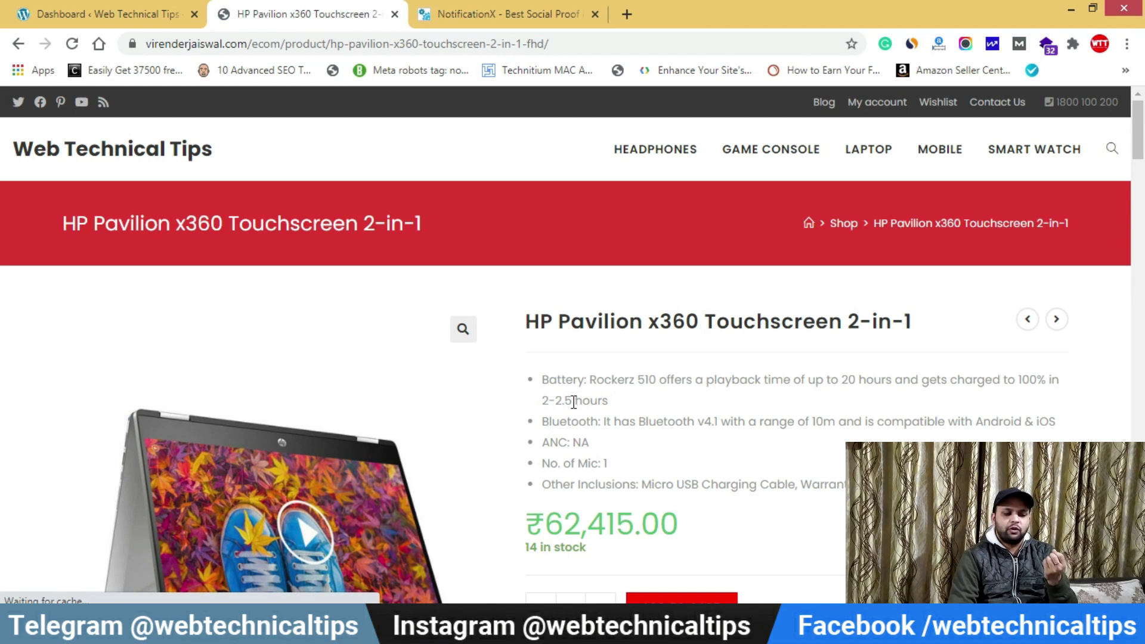
pyautogui.scroll(-7, 571, 400)
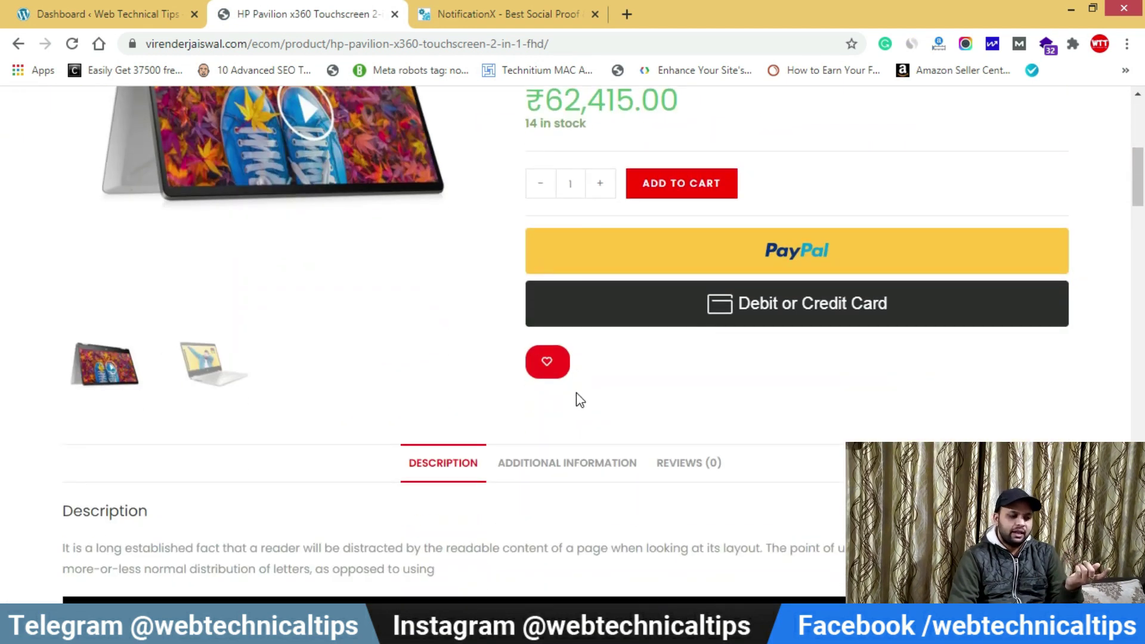
pyautogui.scroll(-12, 575, 391)
pyautogui.scroll(-5, 575, 391)
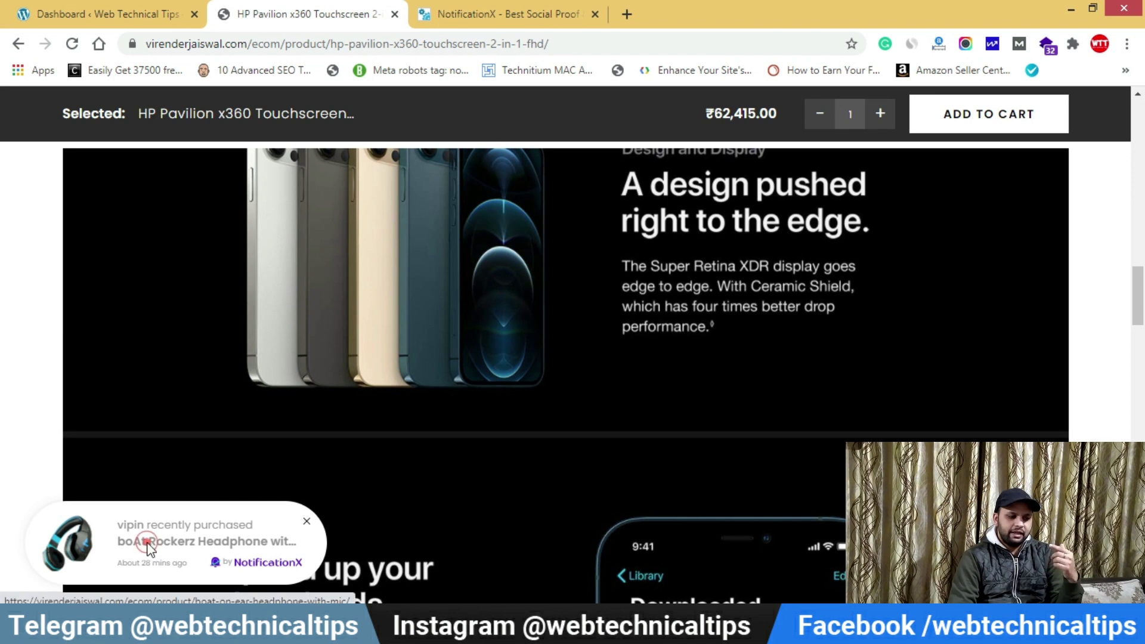
# - Open the boAt Rockerz Headphone product from the recent-purchase notification and examine its product page
pyautogui.click(149, 547)
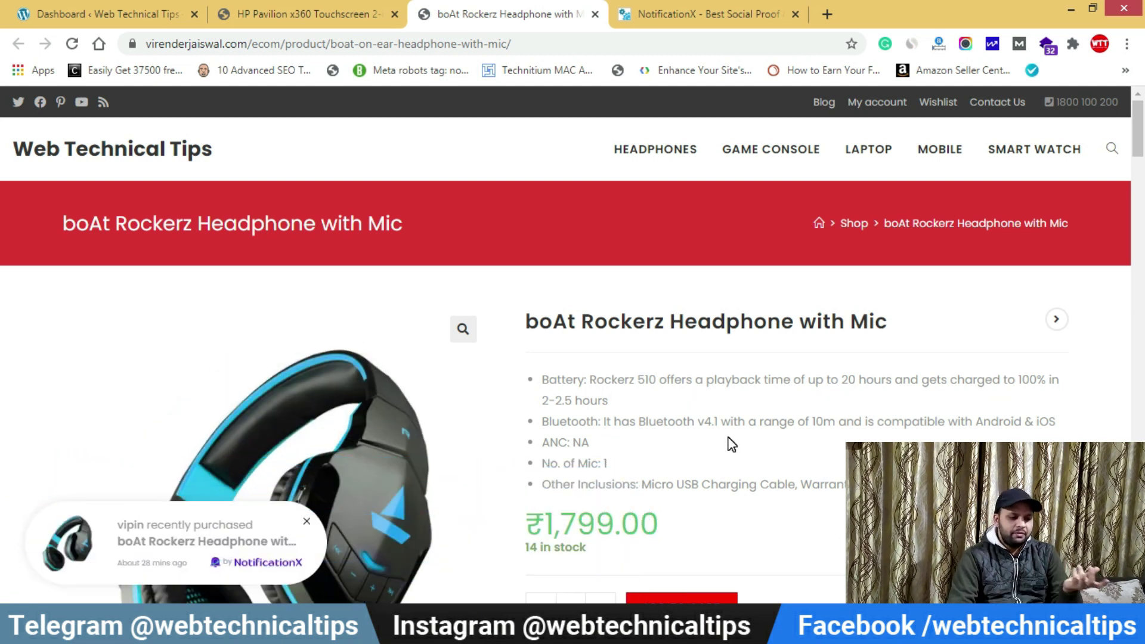
pyautogui.scroll(-3, 659, 441)
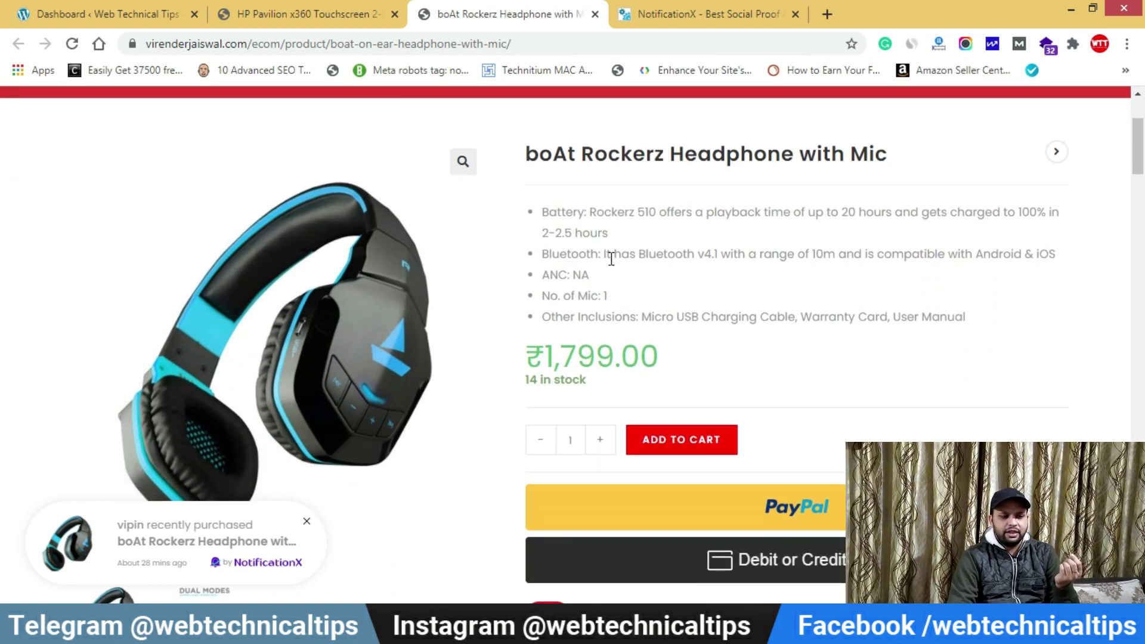
pyautogui.scroll(-7, 608, 257)
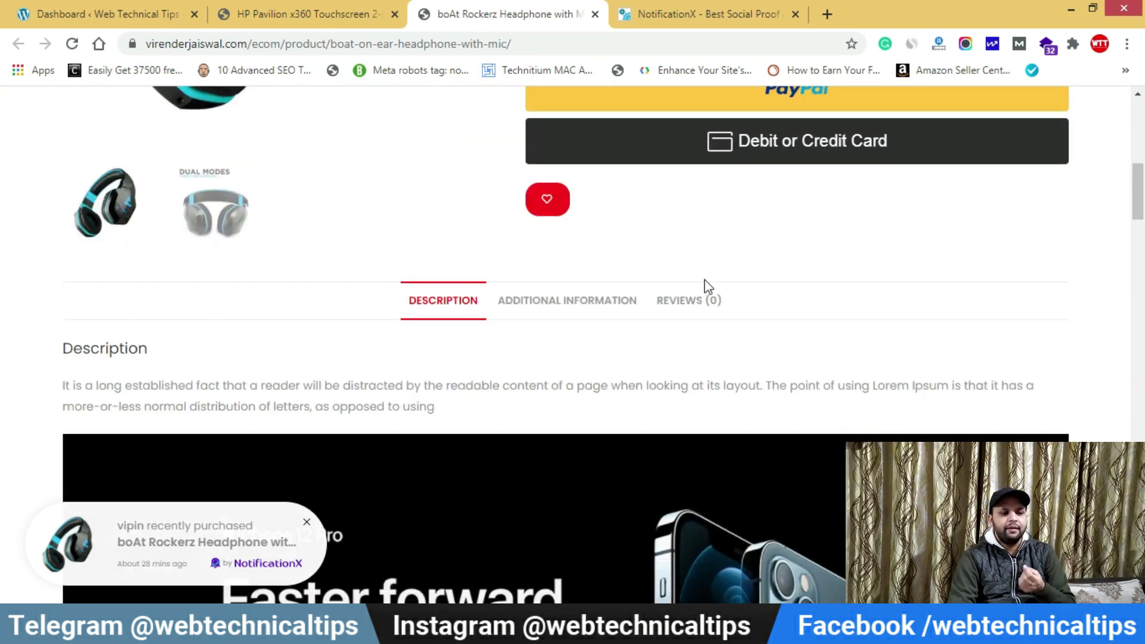
pyautogui.scroll(2, 707, 289)
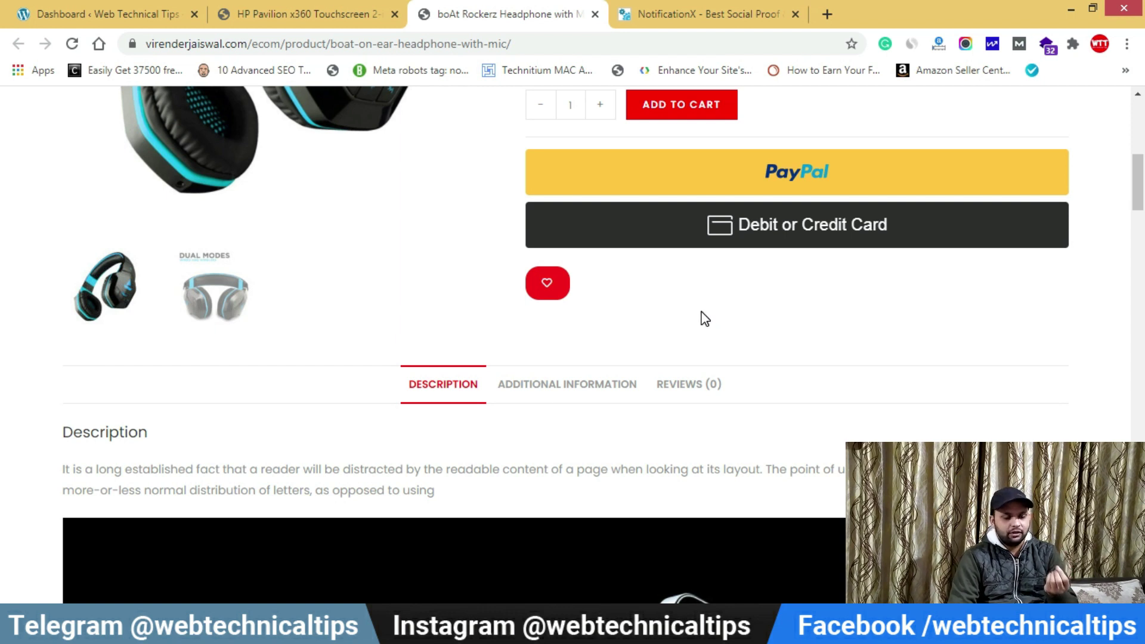
pyautogui.scroll(8, 702, 325)
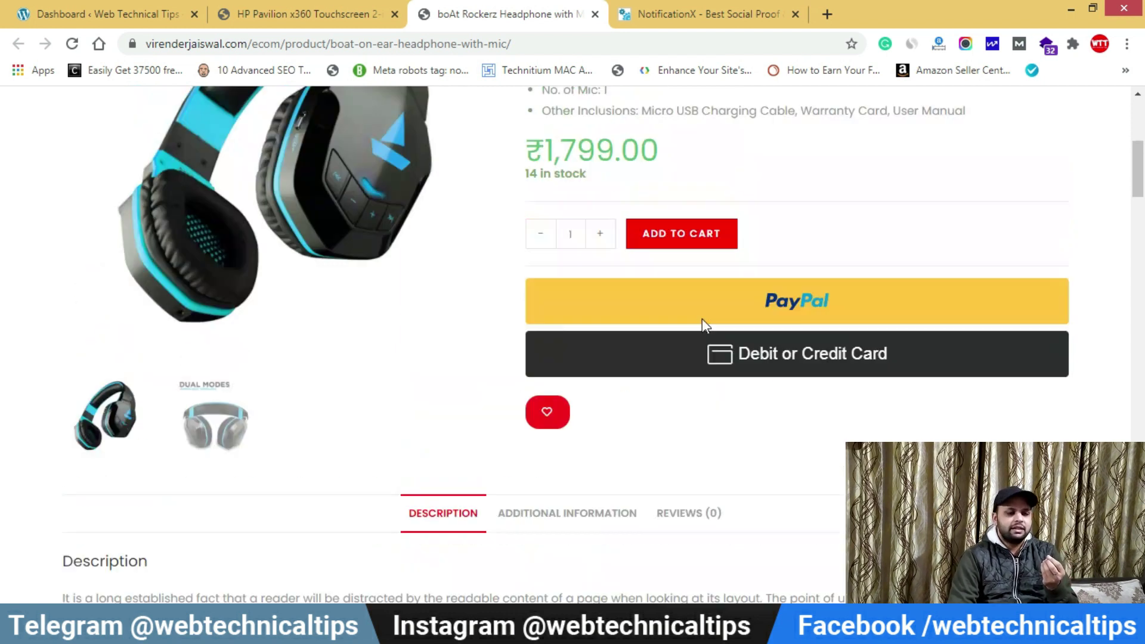
# - Return to the HP Pavilion x360 product page and view the recent-purchase notifications from its beginning
pyautogui.click(320, 23)
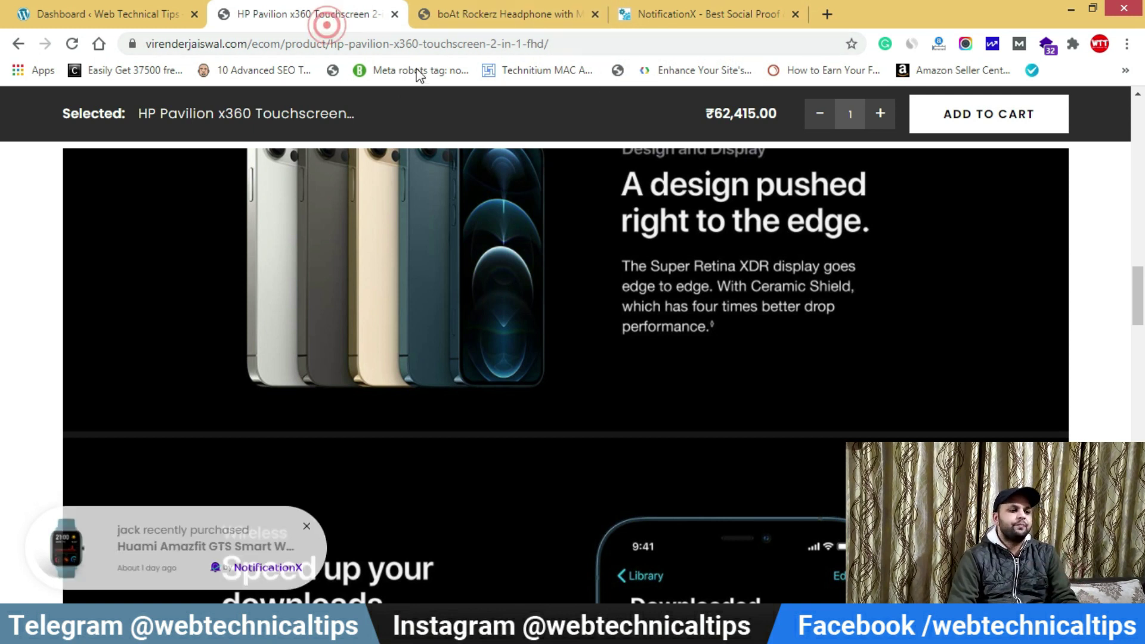
pyautogui.click(477, 12)
pyautogui.click(353, 9)
pyautogui.scroll(6, 441, 180)
pyautogui.scroll(7, 453, 203)
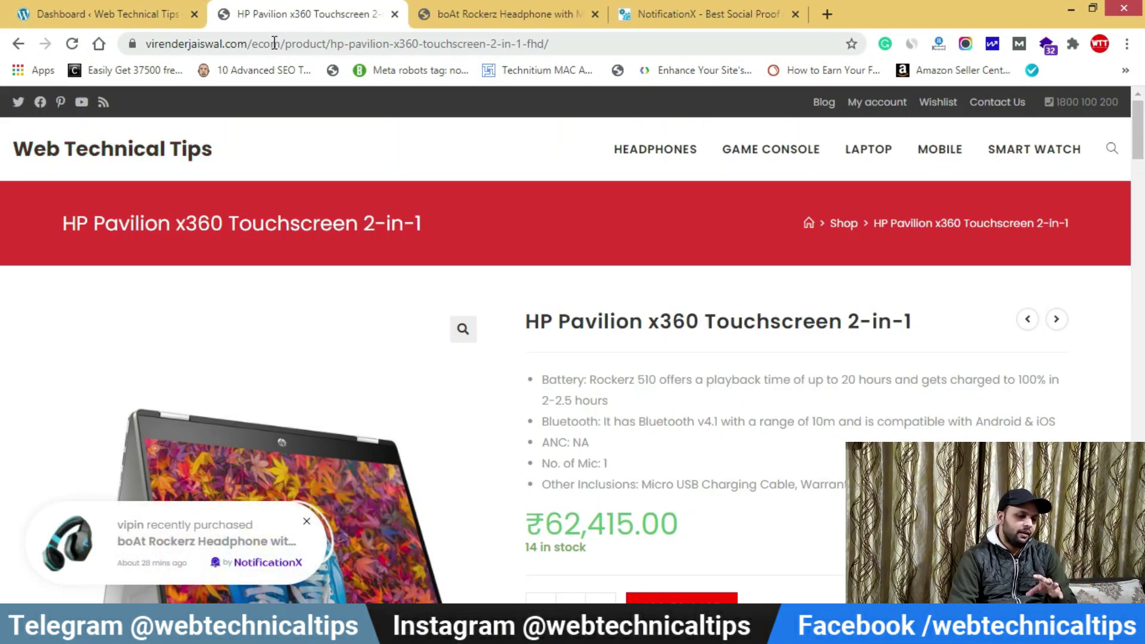
# - Visit the Web Technical Tips storefront from its WordPress dashboard and look through the home page sections
pyautogui.click(153, 11)
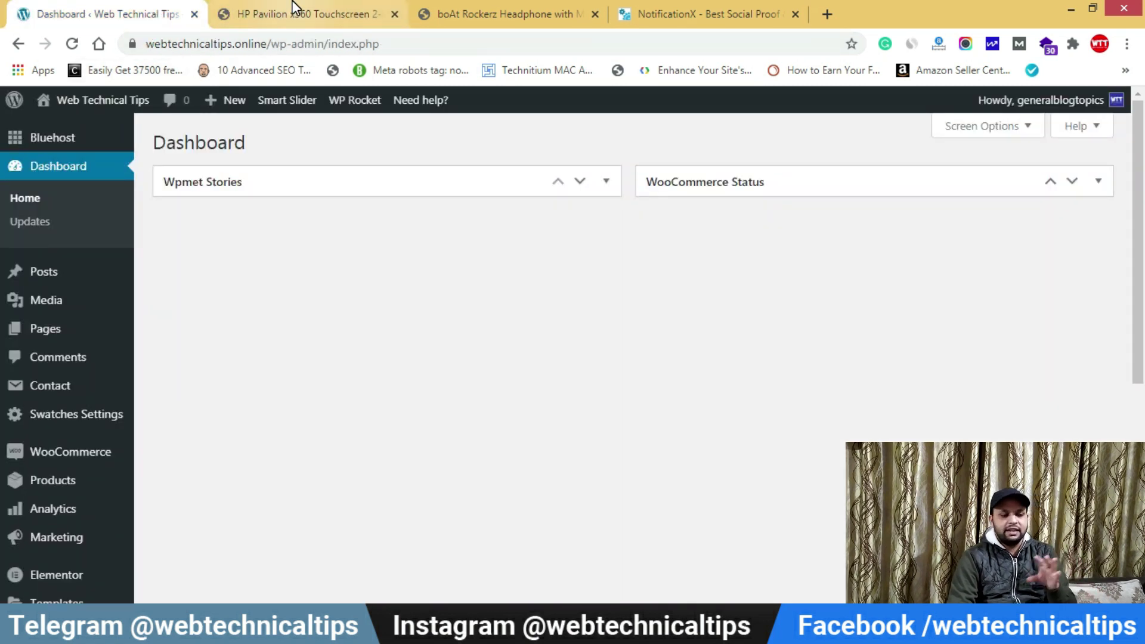
pyautogui.click(62, 130)
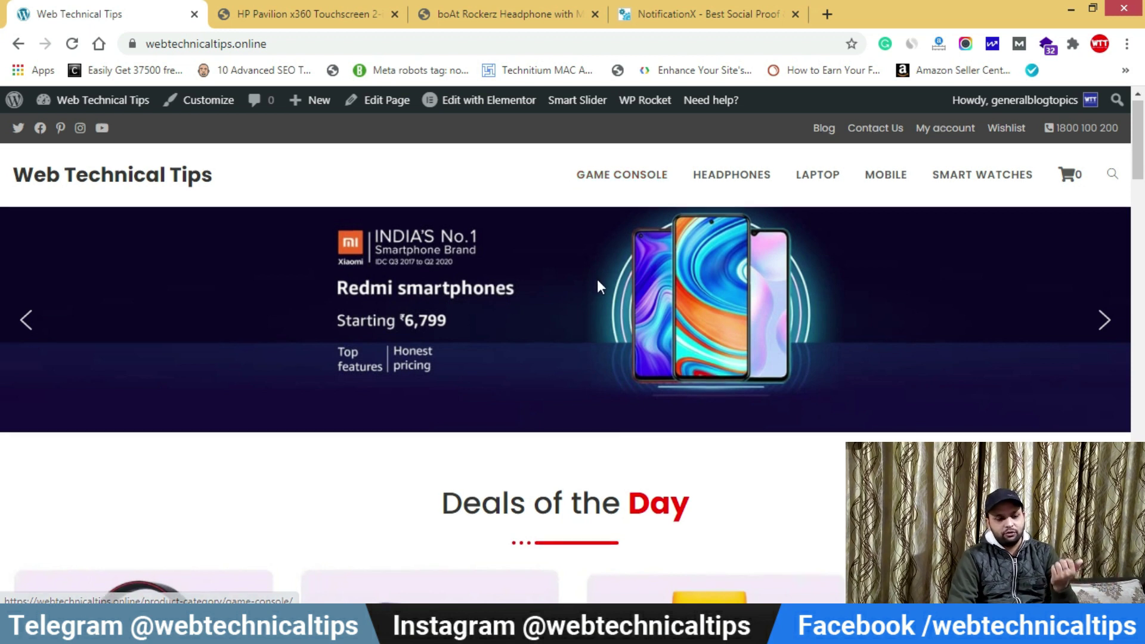
pyautogui.scroll(-8, 596, 279)
pyautogui.scroll(-2, 545, 277)
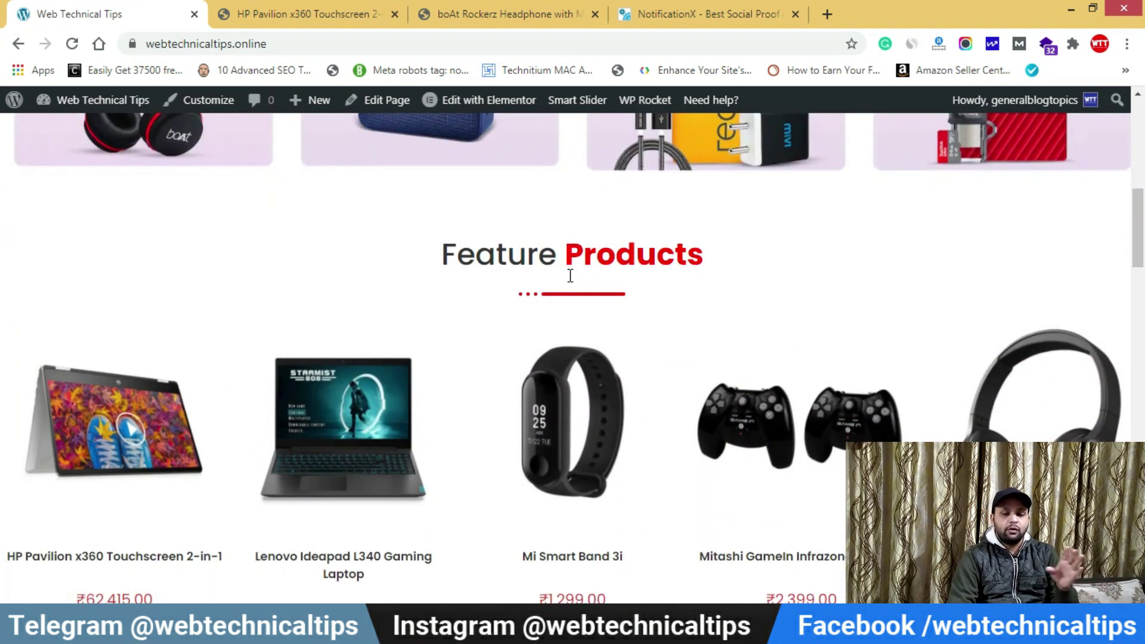
pyautogui.scroll(-4, 567, 281)
pyautogui.scroll(-12, 571, 287)
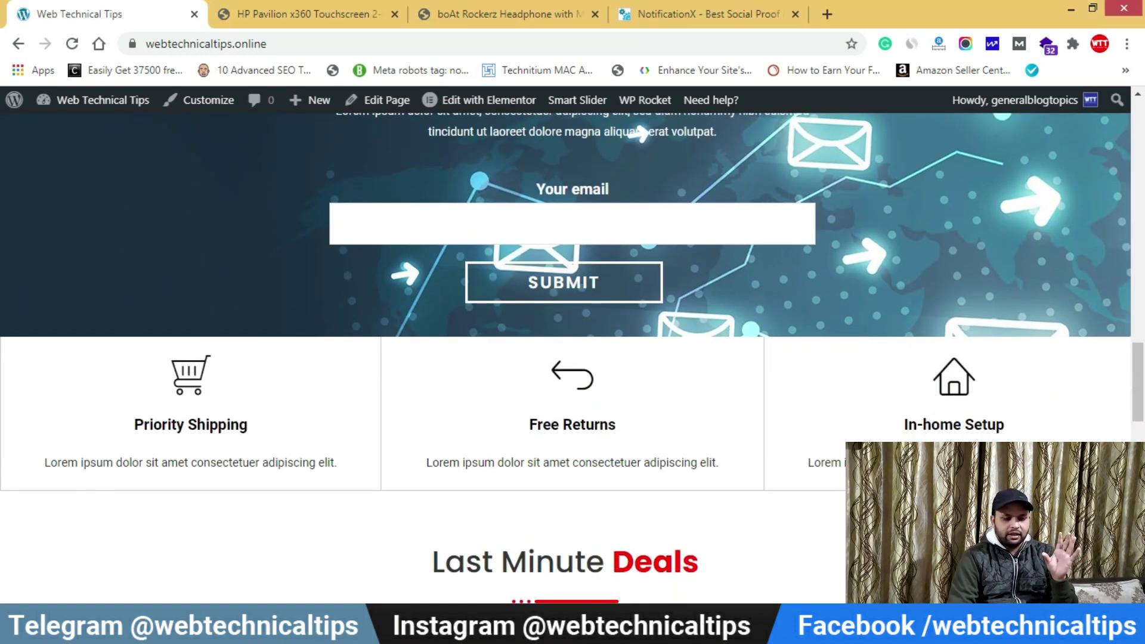
# - Switch to the Web Technical Tips YouTube channel, find the eCommerce website tutorial among its uploads, and minimize that window
pyautogui.hotkey('alt', 'Tab')
pyautogui.scroll(-3, 666, 376)
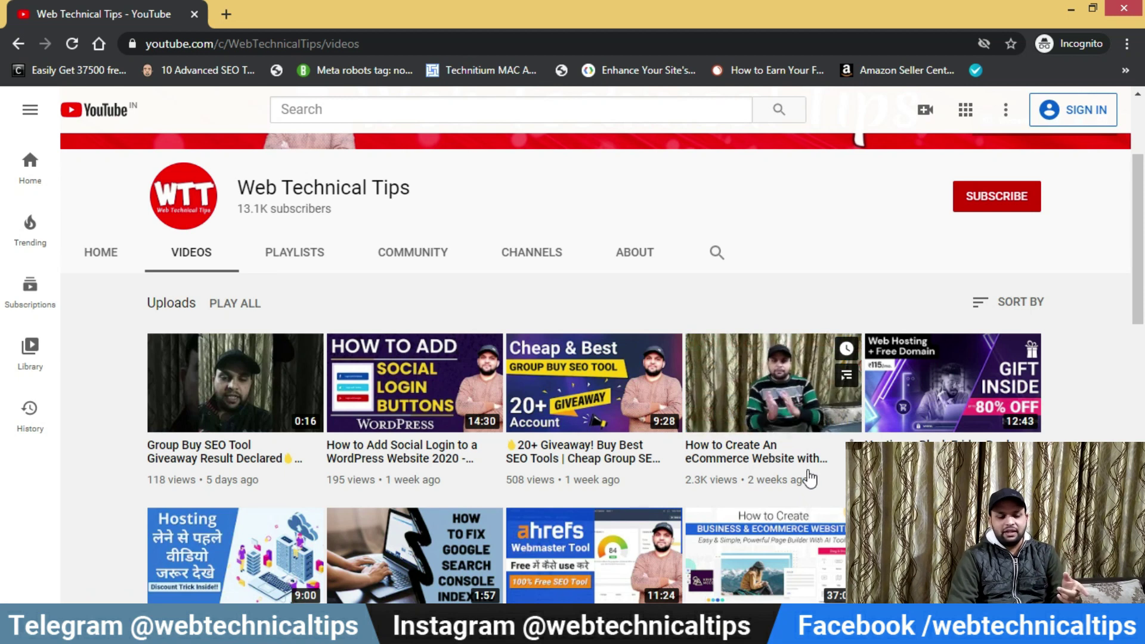
pyautogui.scroll(1, 756, 407)
pyautogui.scroll(-1, 751, 403)
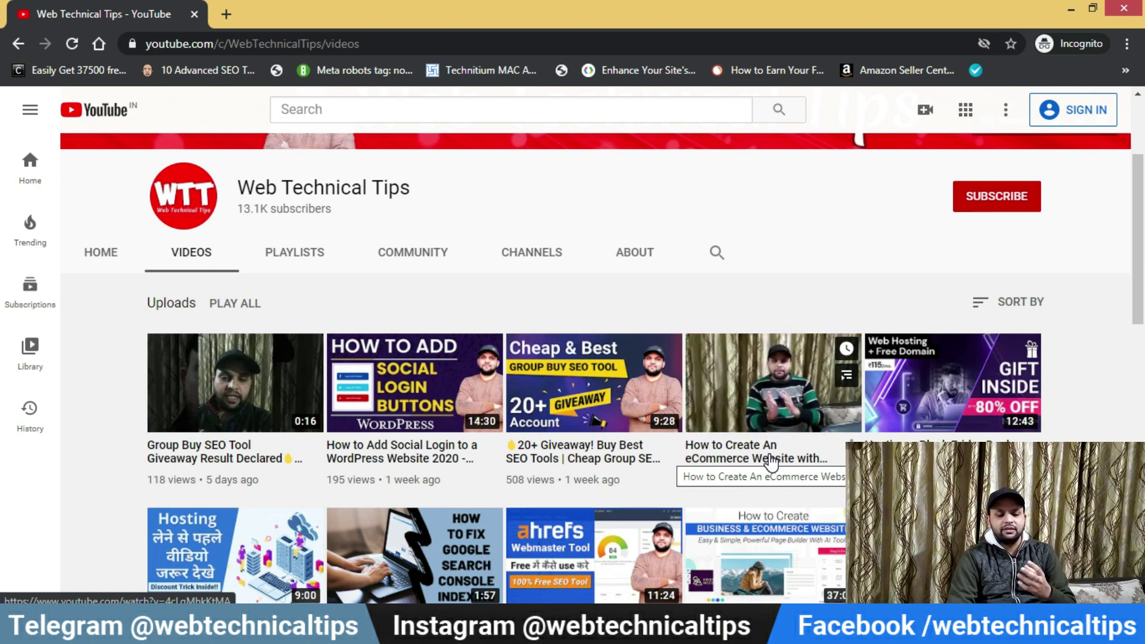
pyautogui.click(1070, 11)
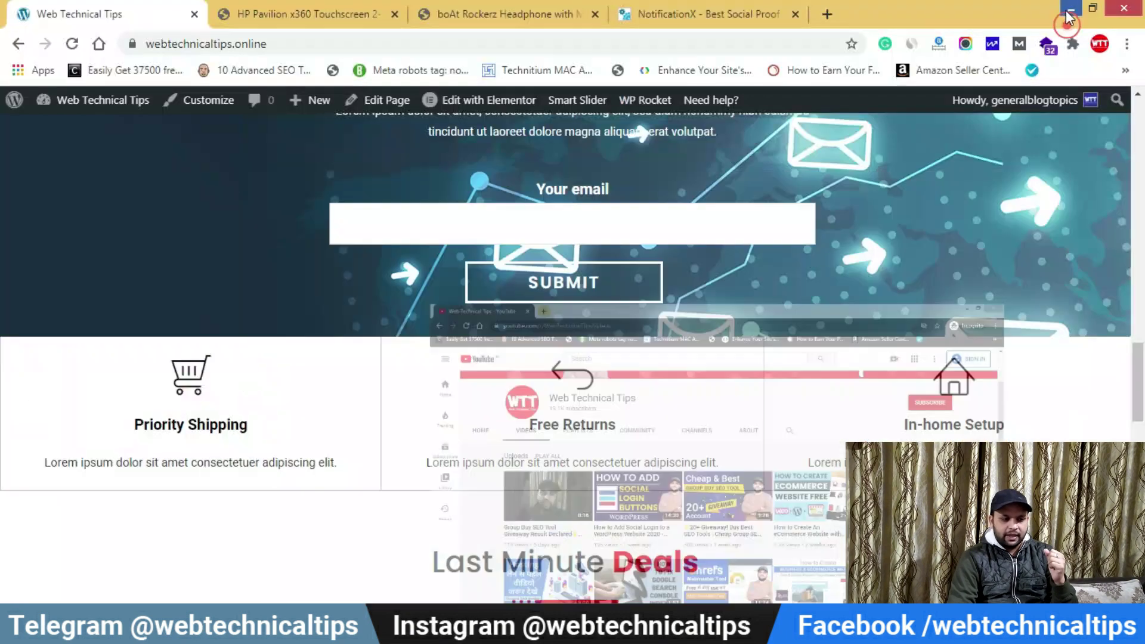
# - Return from the storefront home page to the site's WordPress admin dashboard
pyautogui.scroll(15, 486, 457)
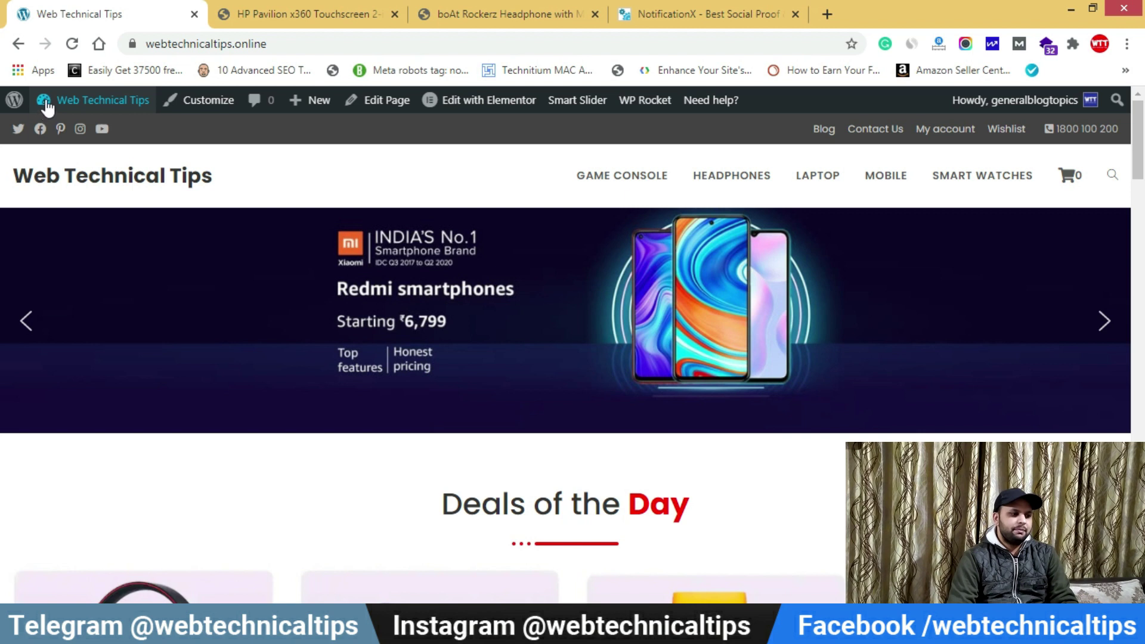
pyautogui.moveTo(70, 108)
pyautogui.click(67, 132)
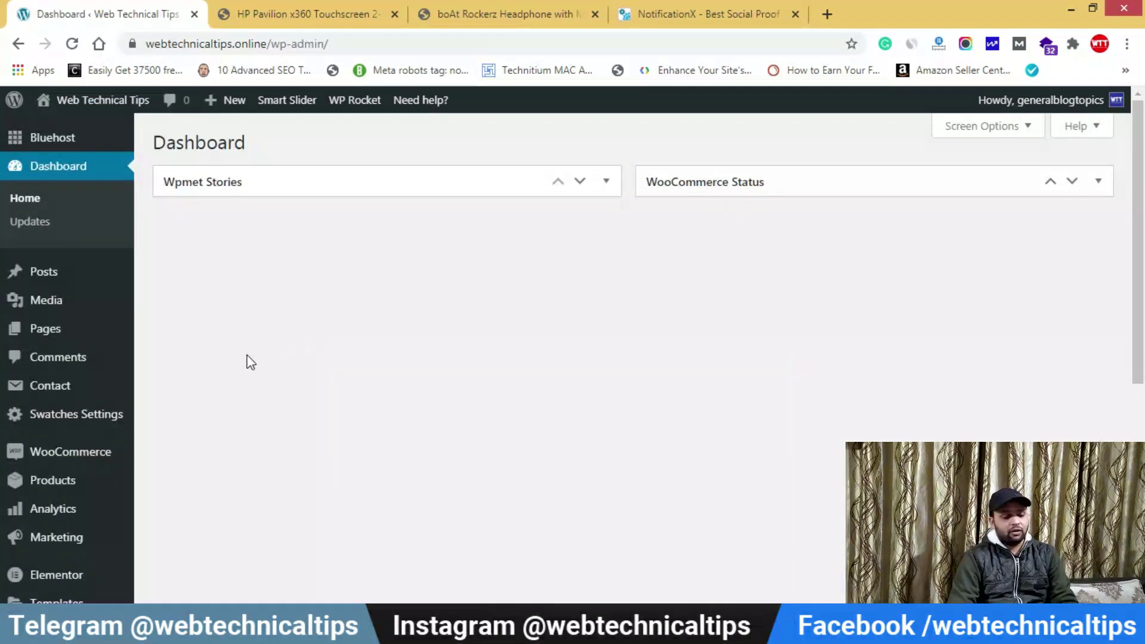
# - Open the page for adding new plugins to the WordPress site
pyautogui.scroll(-3, 71, 479)
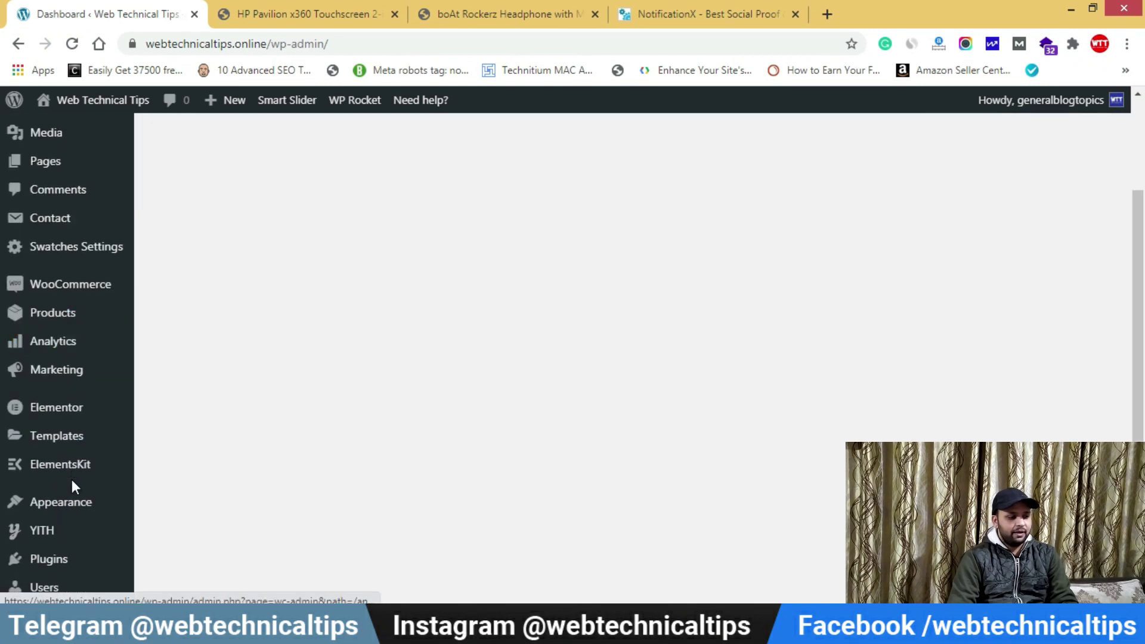
pyautogui.scroll(-3, 72, 481)
pyautogui.moveTo(62, 397)
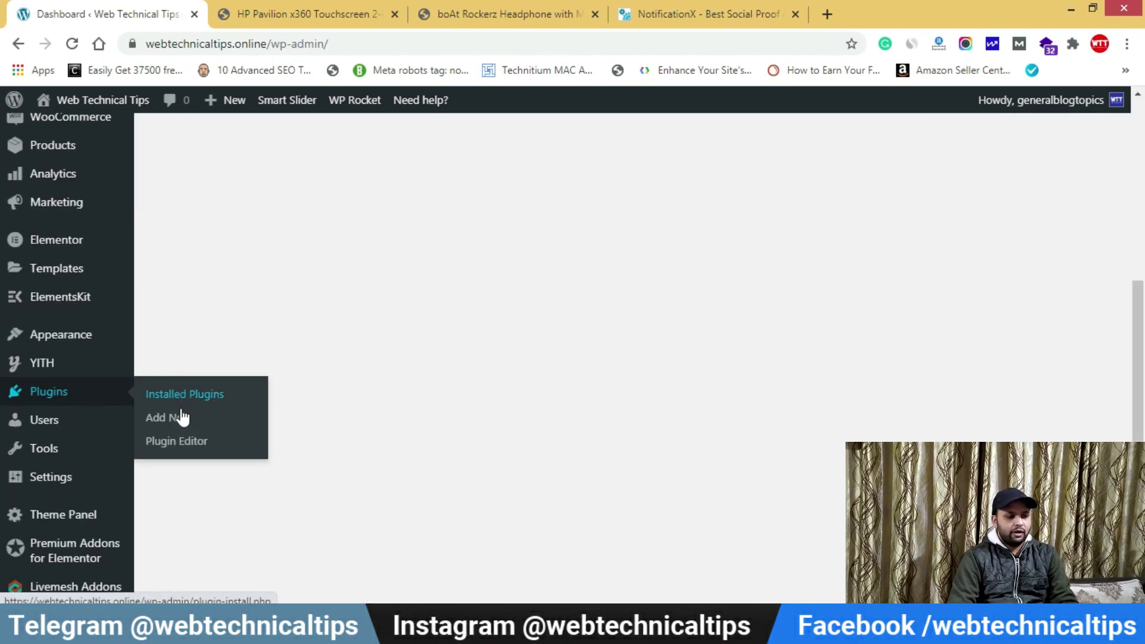
pyautogui.click(174, 421)
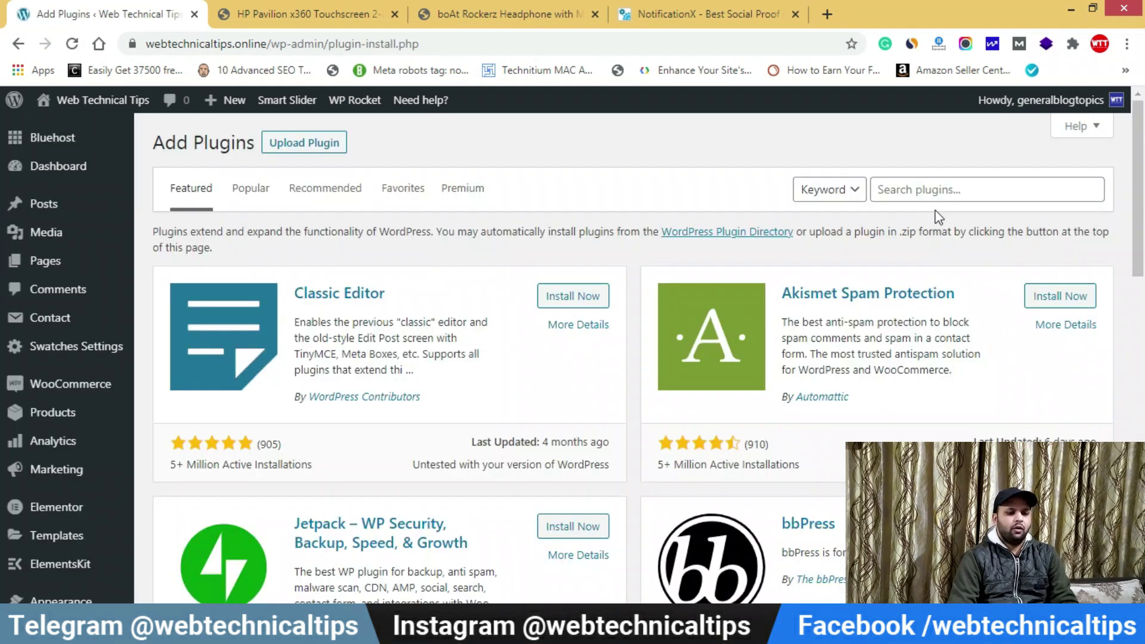
# - Search the plugin directory for notificationx, then install and activate the NotificationX plugin by WPDeveloper
pyautogui.click(936, 183)
pyautogui.write('not')
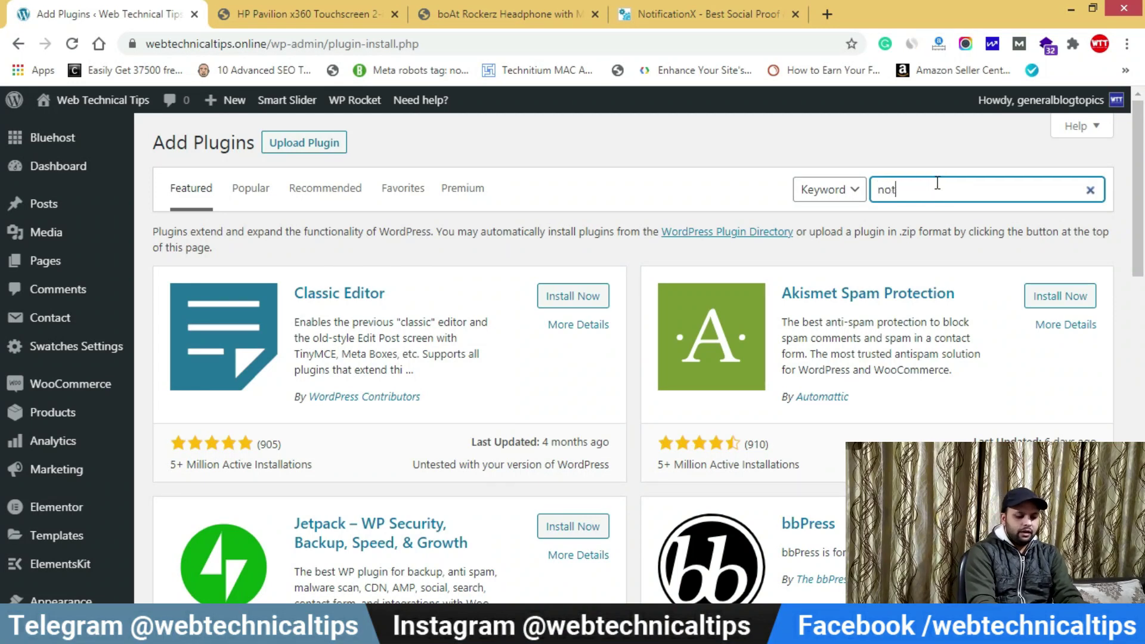
pyautogui.write('ificationx')
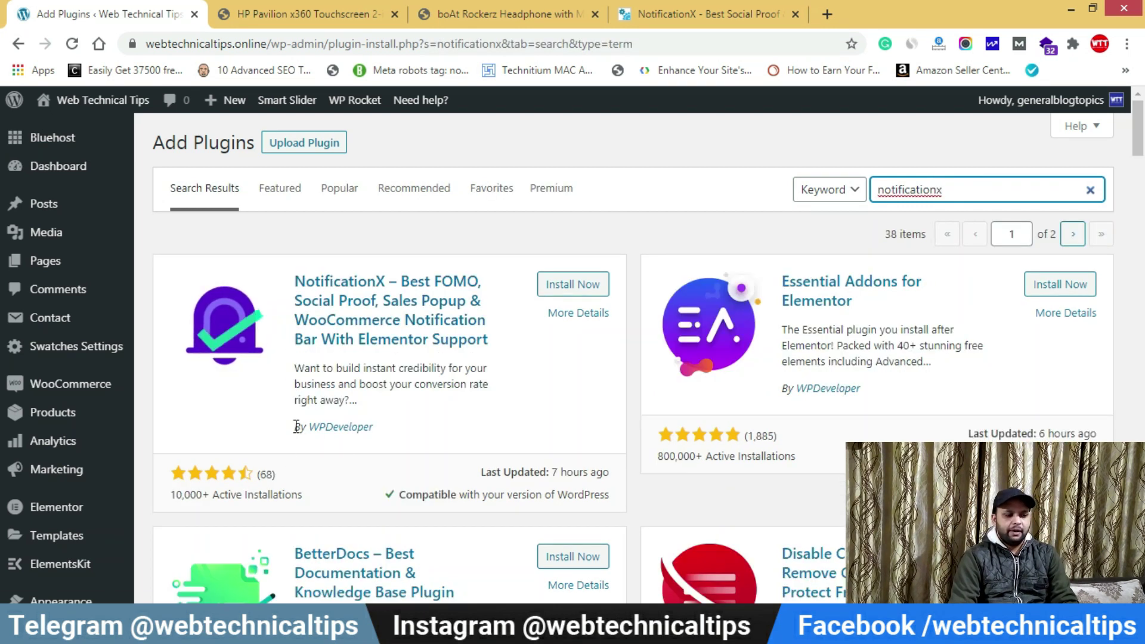
pyautogui.click(592, 285)
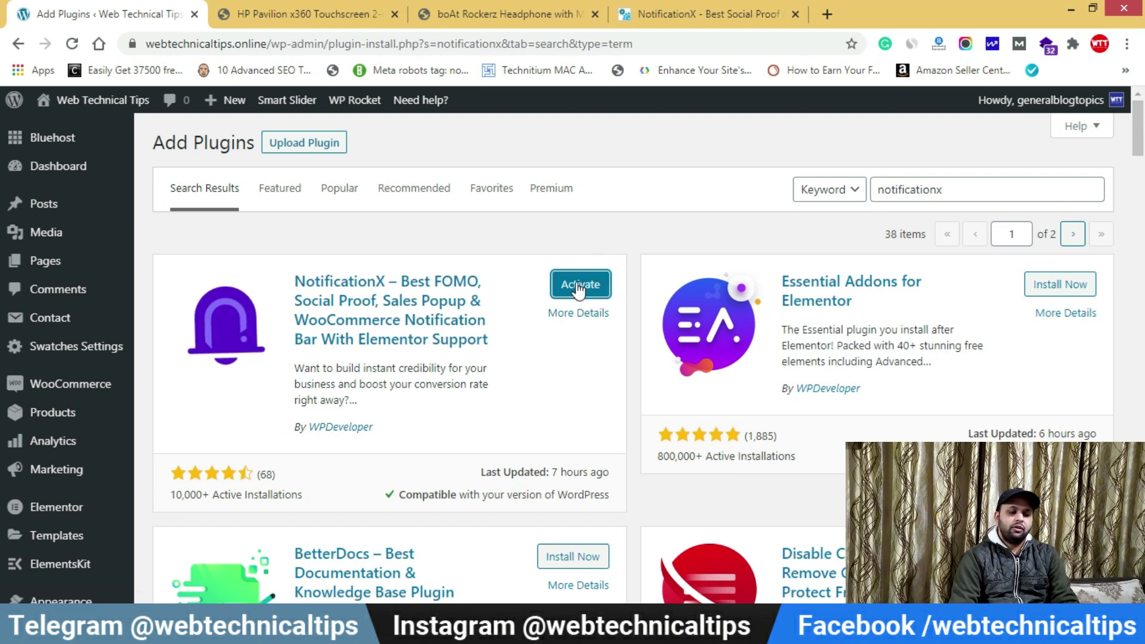
pyautogui.click(577, 286)
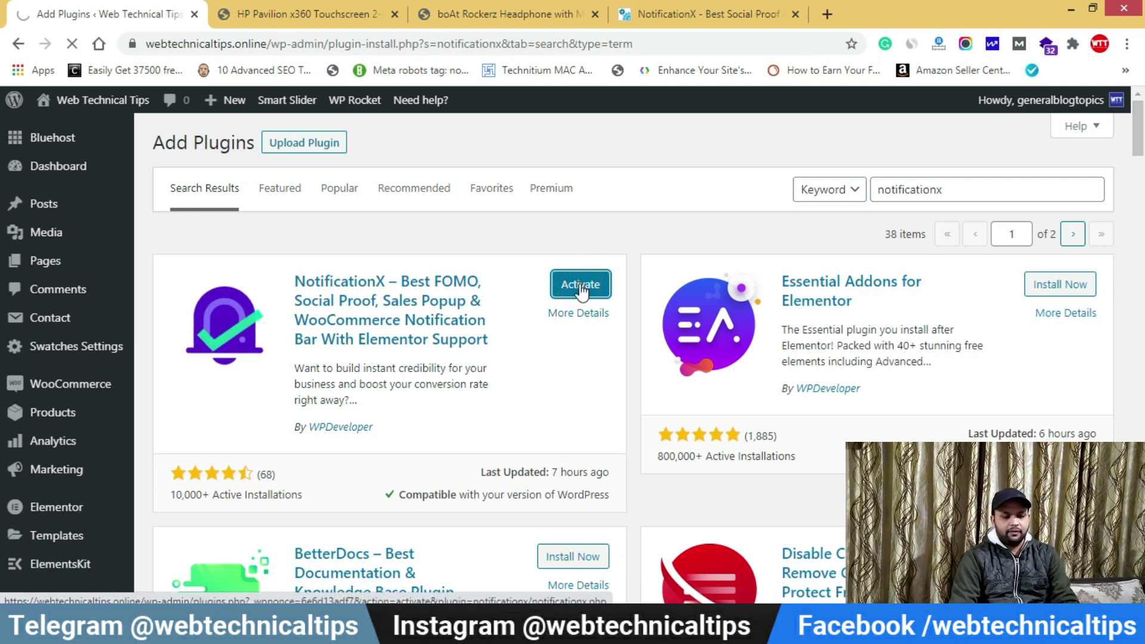
# - Try the free notification types in the Quick Builder one after another, from Sales Notification through Donations and Notification Bar to Contact Form
pyautogui.scroll(-10, 263, 376)
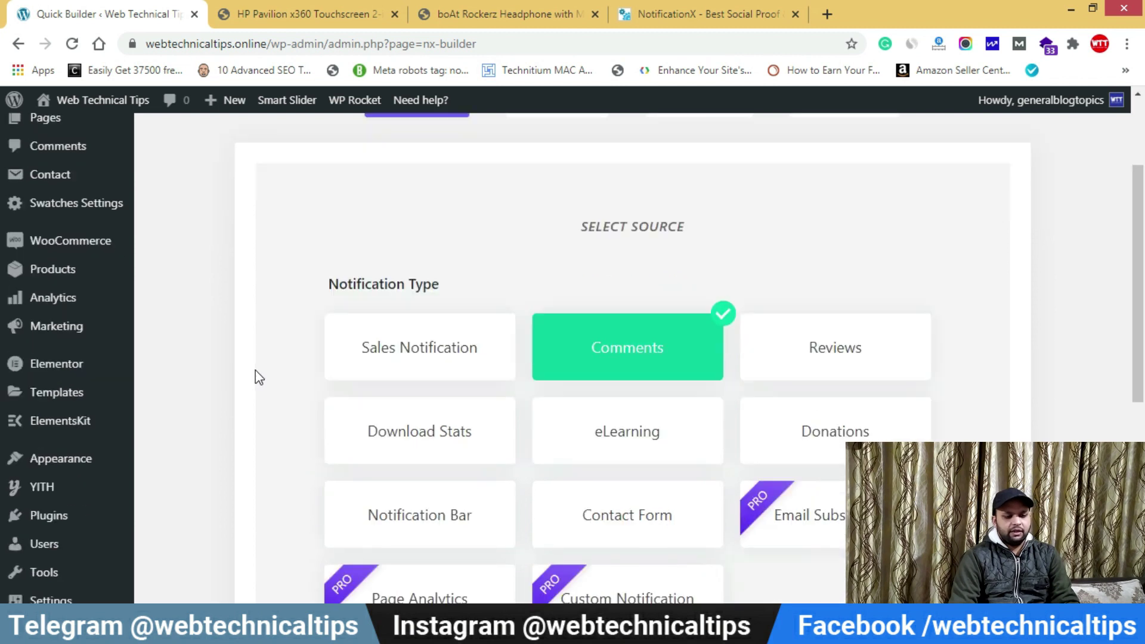
pyautogui.scroll(10, 738, 370)
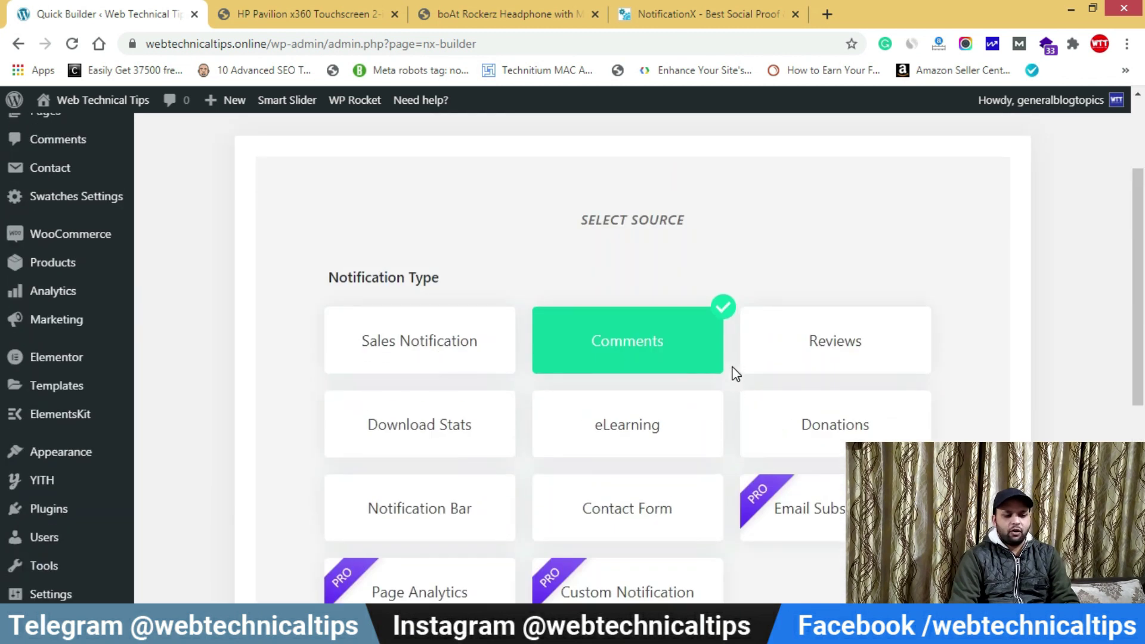
pyautogui.scroll(-3, 268, 316)
pyautogui.scroll(-1, 263, 310)
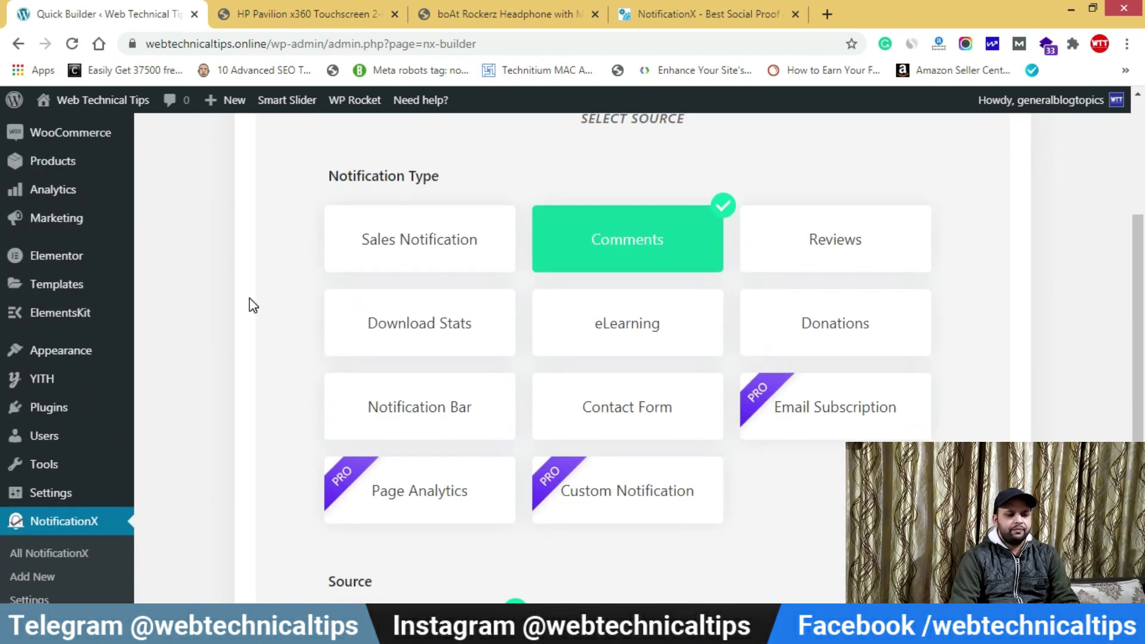
pyautogui.click(409, 228)
pyautogui.click(638, 242)
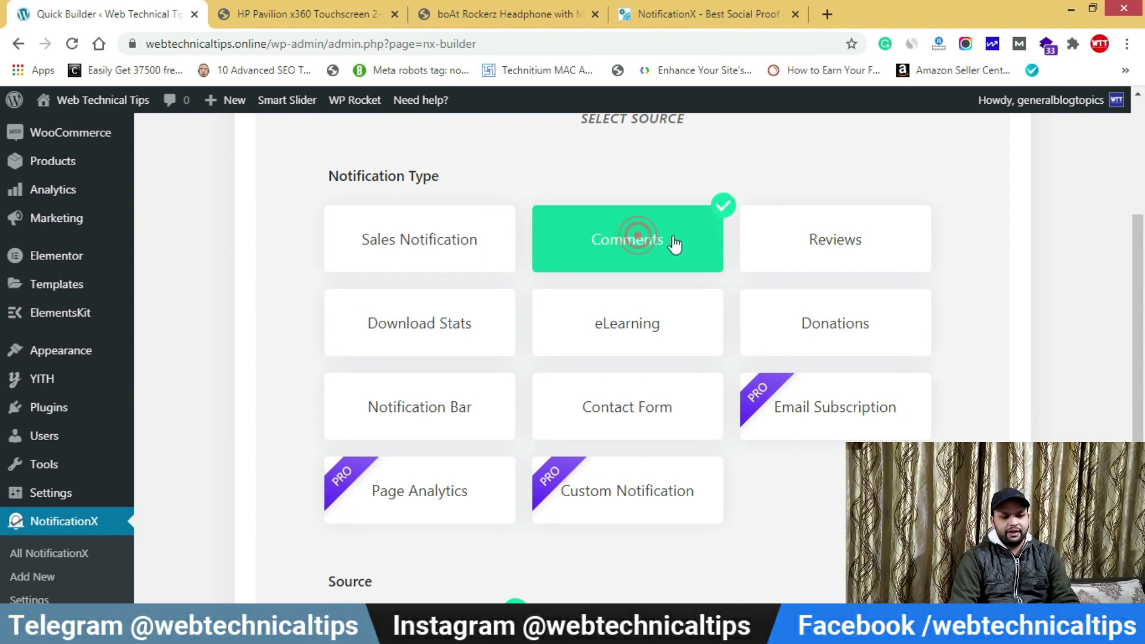
pyautogui.click(816, 239)
pyautogui.click(437, 325)
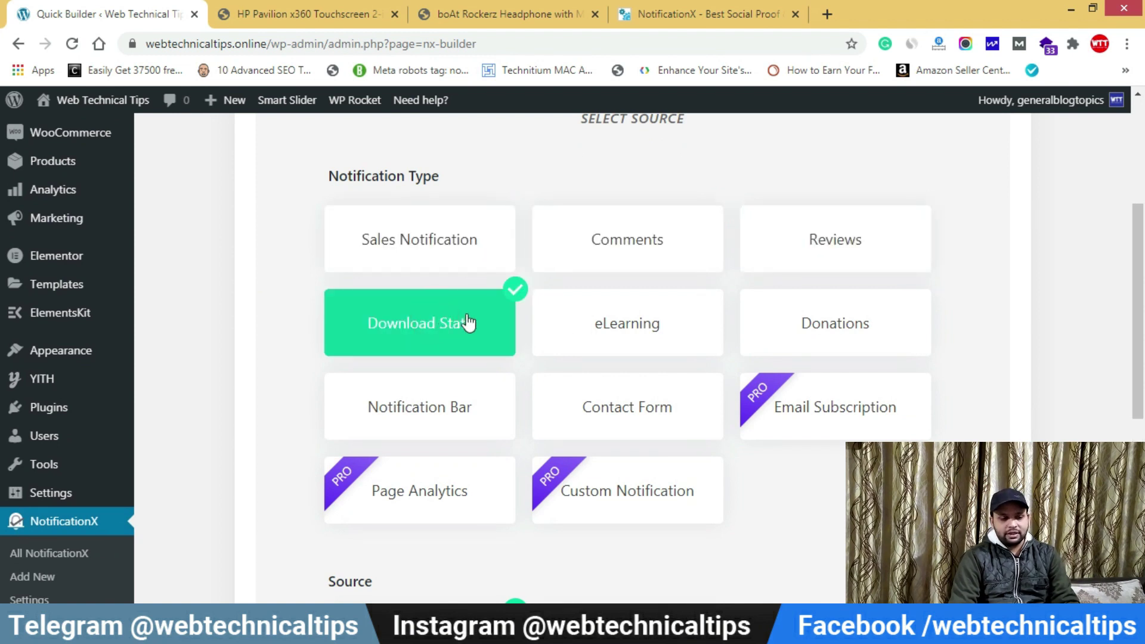
pyautogui.click(647, 329)
pyautogui.click(841, 401)
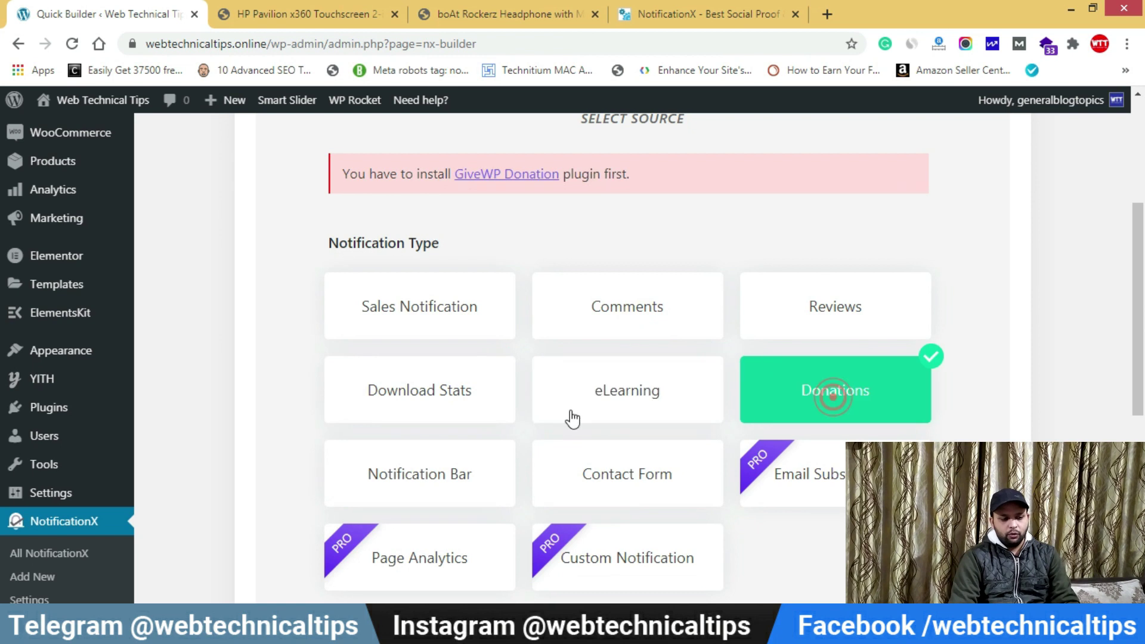
pyautogui.click(431, 483)
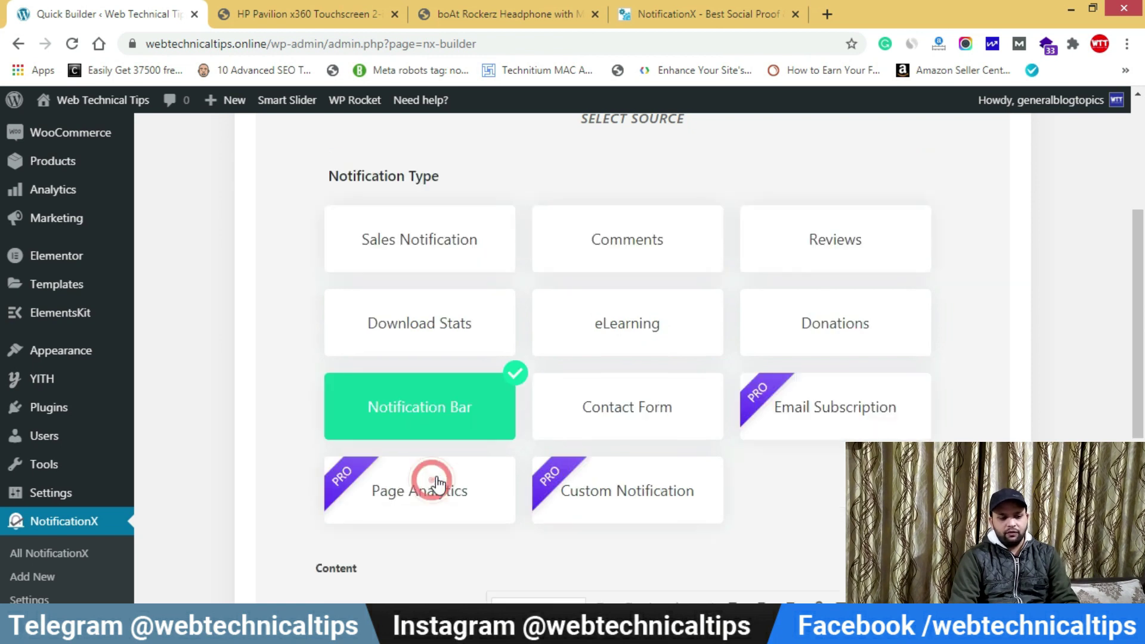
pyautogui.click(664, 412)
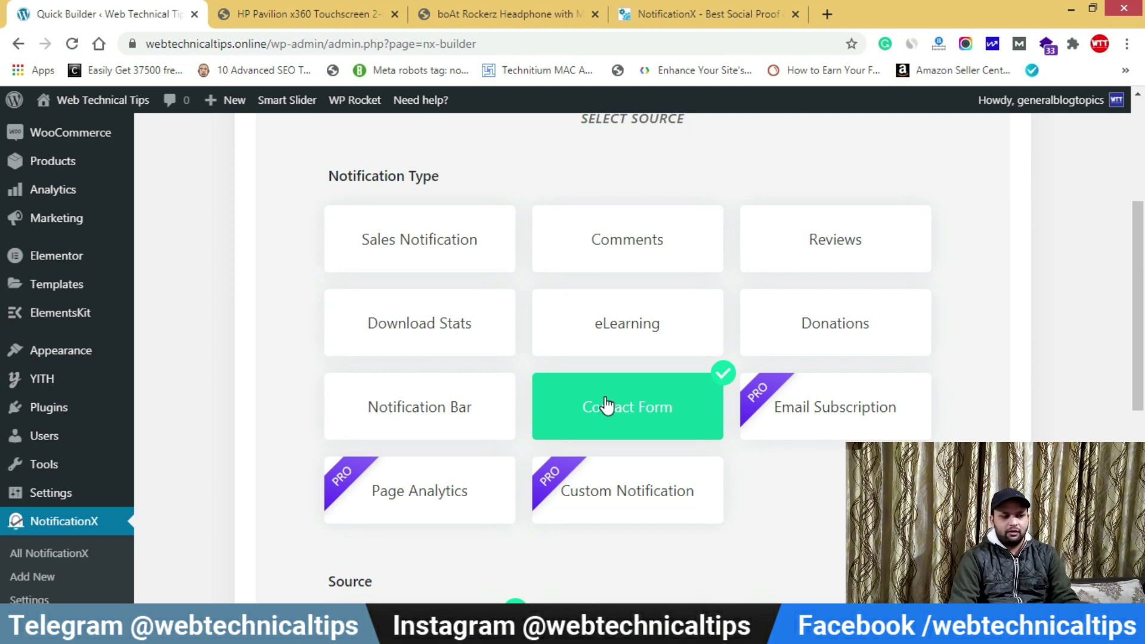
# - Review the source options and form selection offered for the Contact Form notification type
pyautogui.scroll(-1, 611, 398)
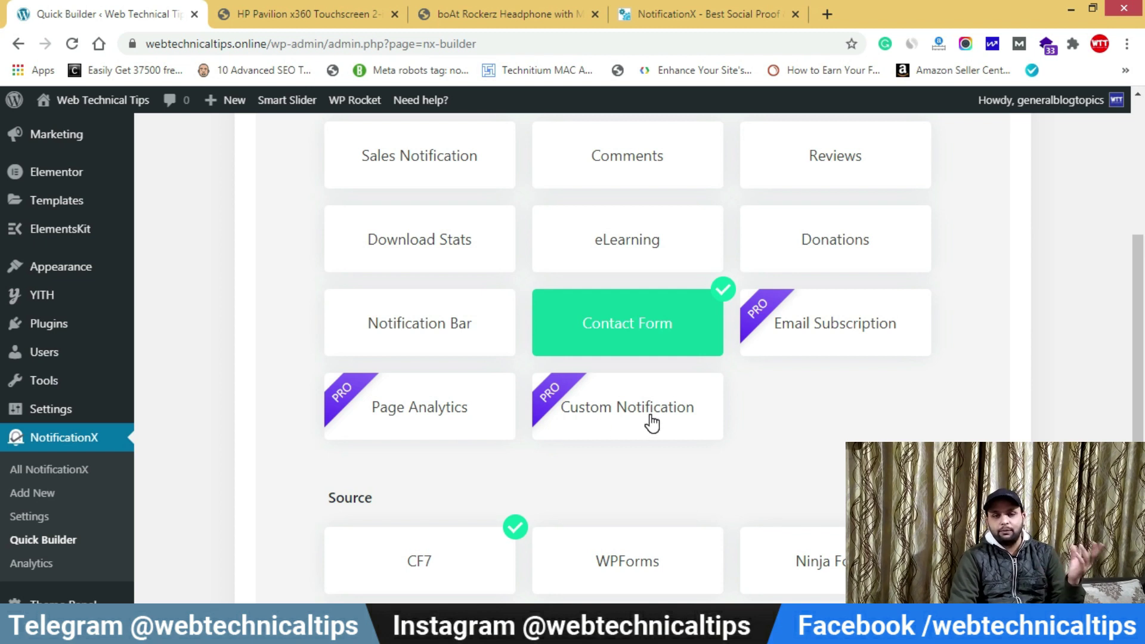
pyautogui.scroll(1, 650, 417)
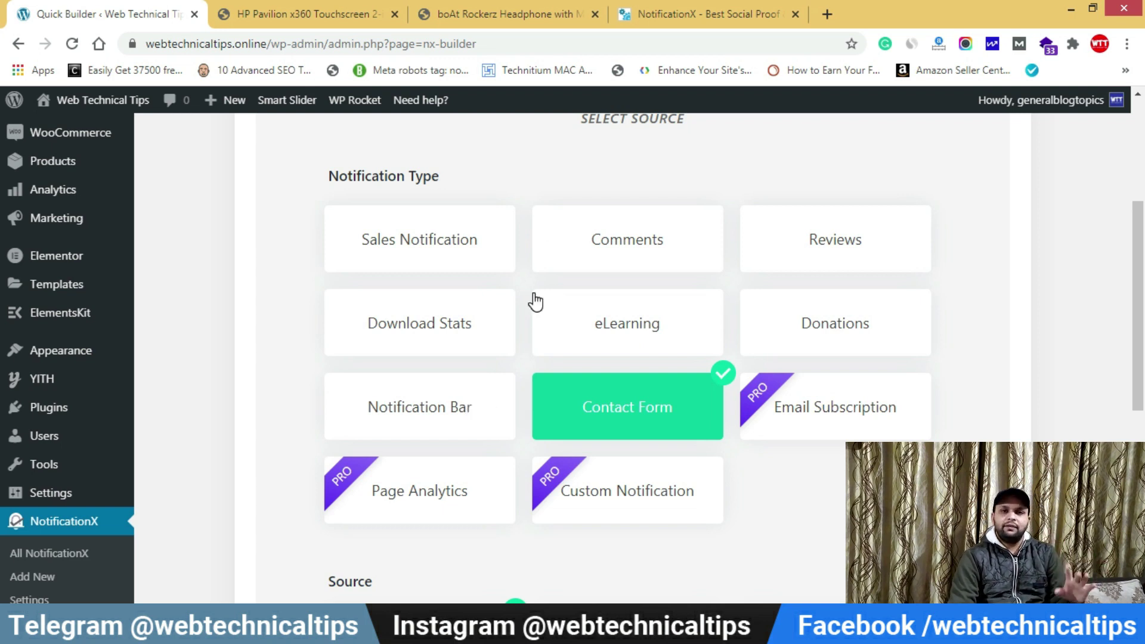
pyautogui.scroll(-2, 424, 281)
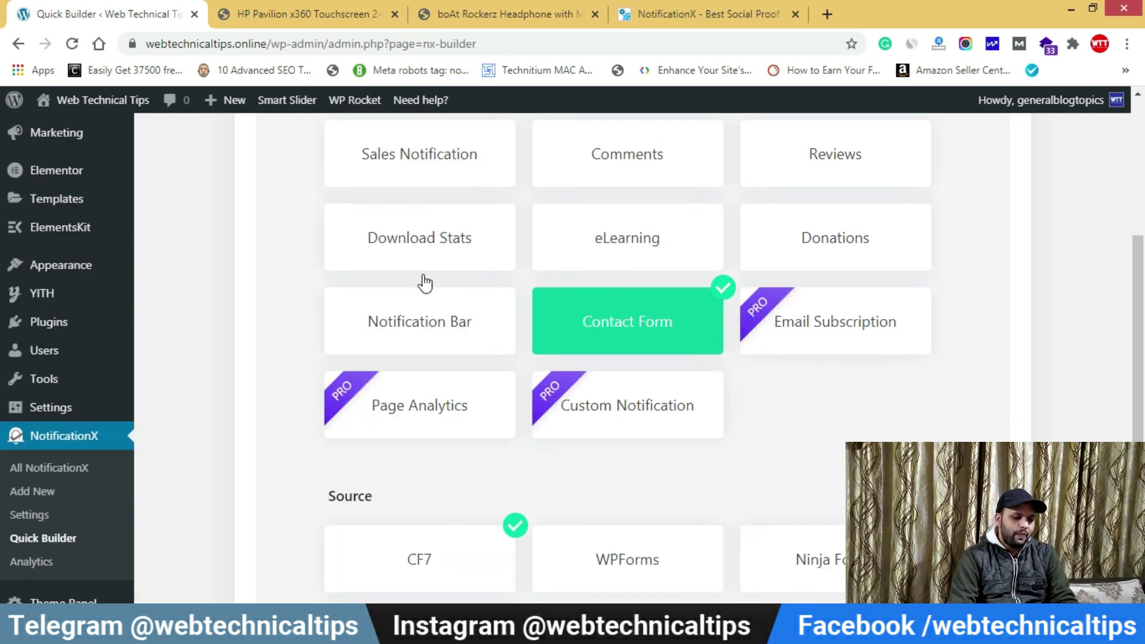
pyautogui.scroll(-1, 453, 417)
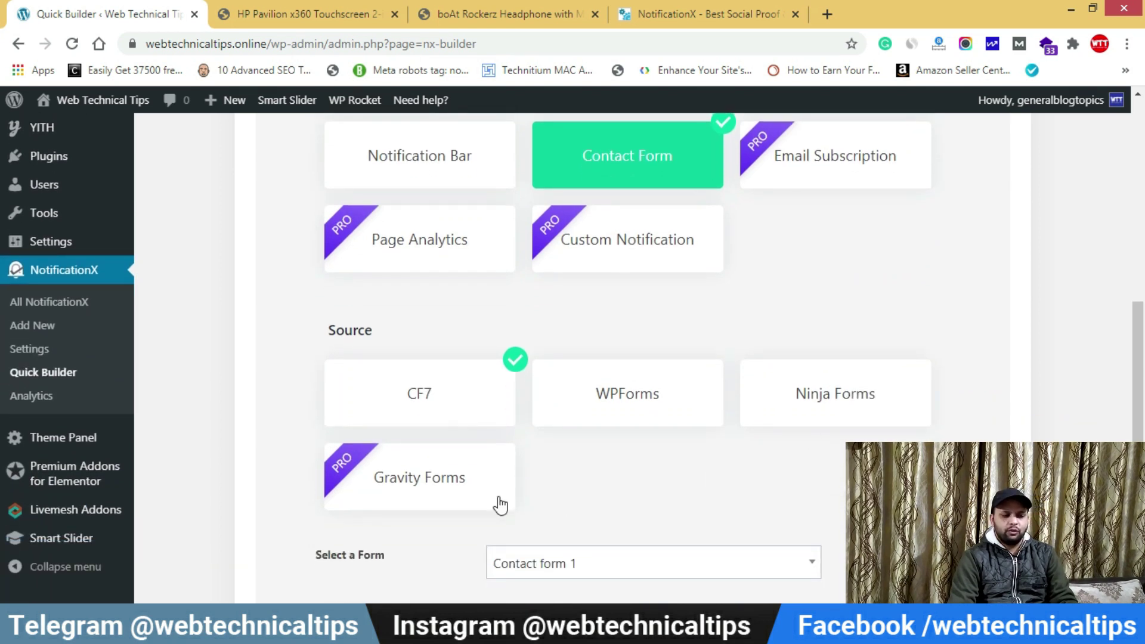
# - Compare the sources available for the Sales Notification type with those for the Comments type
pyautogui.scroll(4, 465, 418)
pyautogui.click(481, 324)
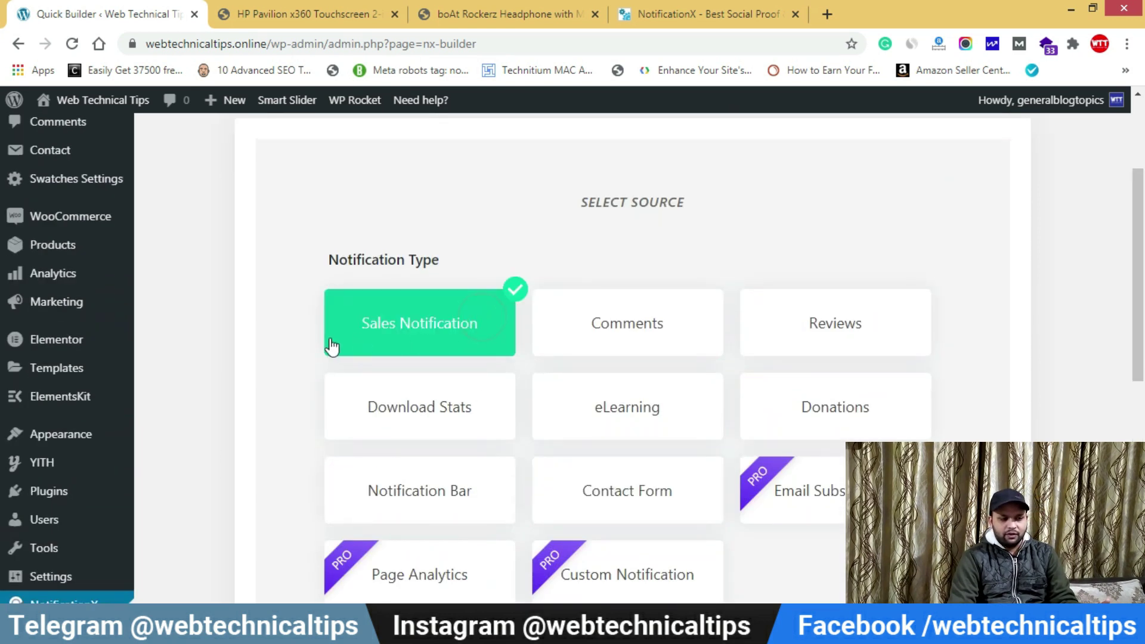
pyautogui.scroll(-4, 301, 346)
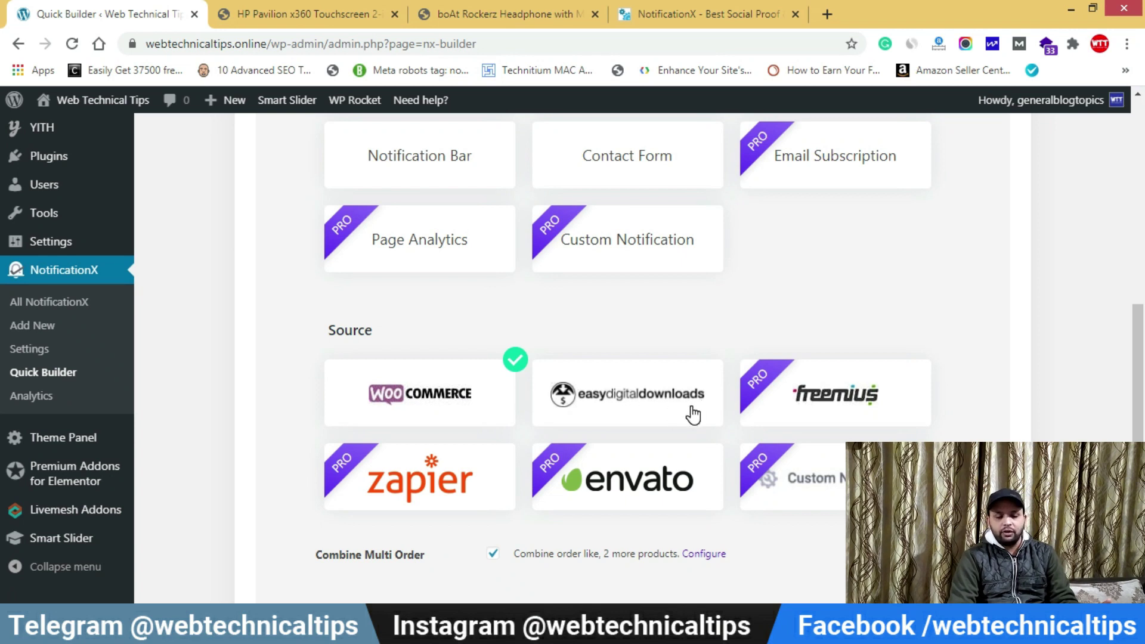
pyautogui.scroll(3, 548, 397)
pyautogui.click(653, 245)
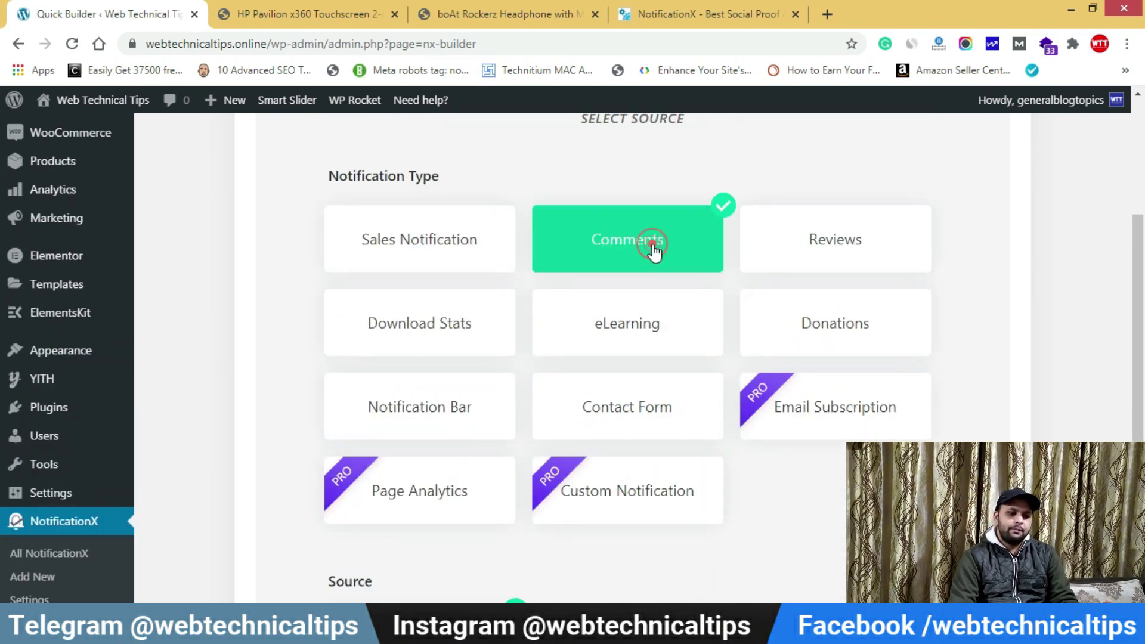
pyautogui.scroll(-4, 616, 280)
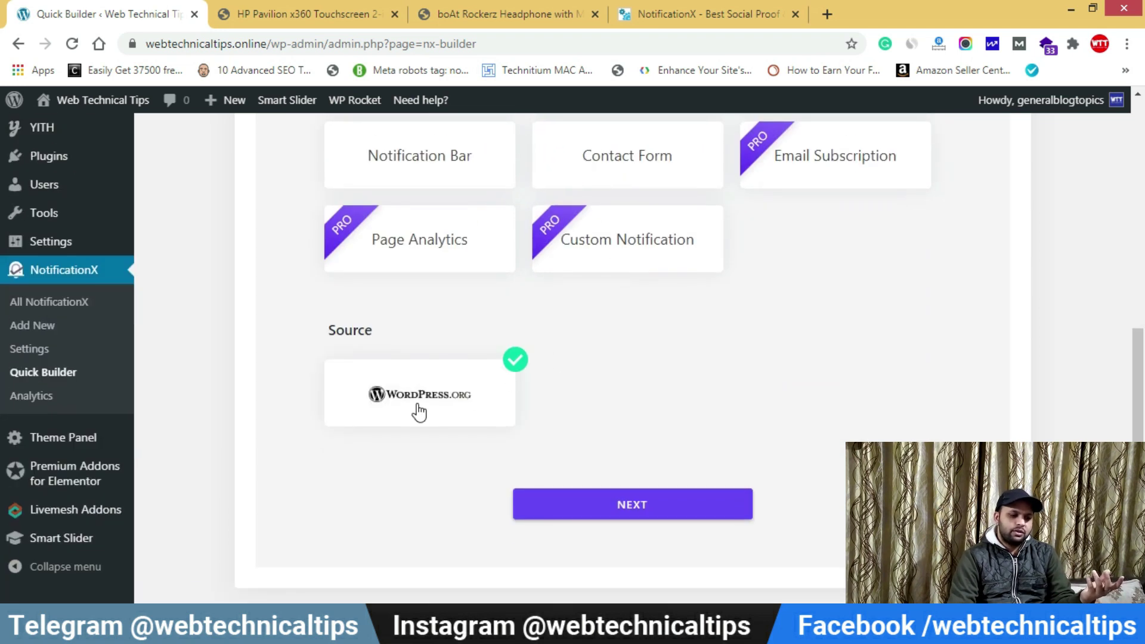
# - Choose the Reviews and Download Stats notification types in turn and examine the sources each one supports
pyautogui.scroll(7, 459, 404)
pyautogui.click(856, 424)
pyautogui.scroll(-4, 699, 391)
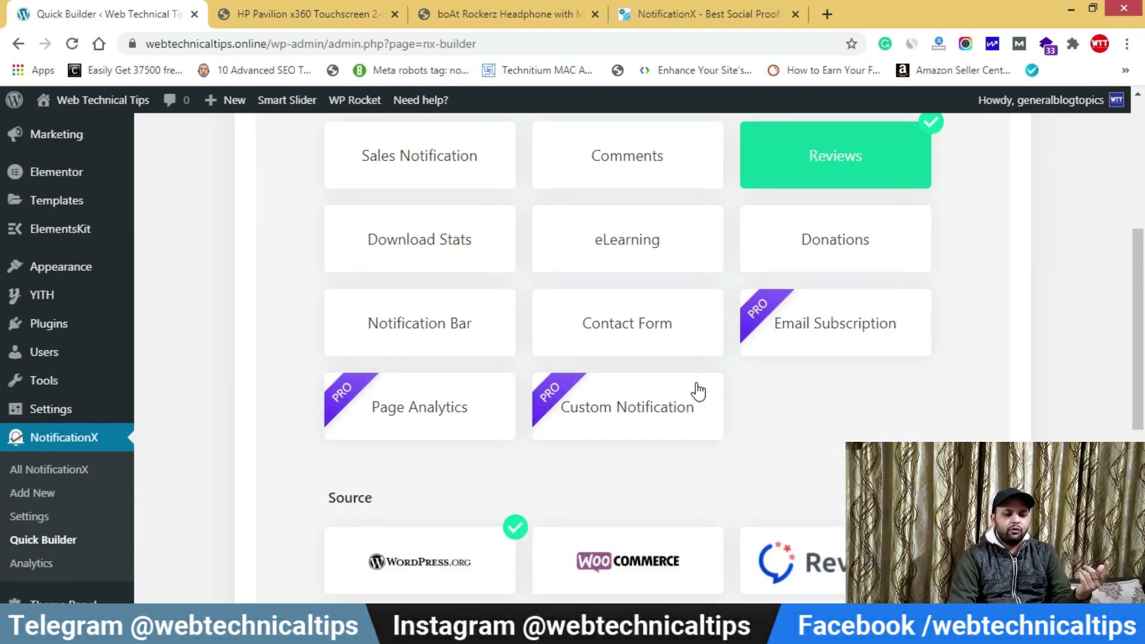
pyautogui.scroll(-3, 421, 477)
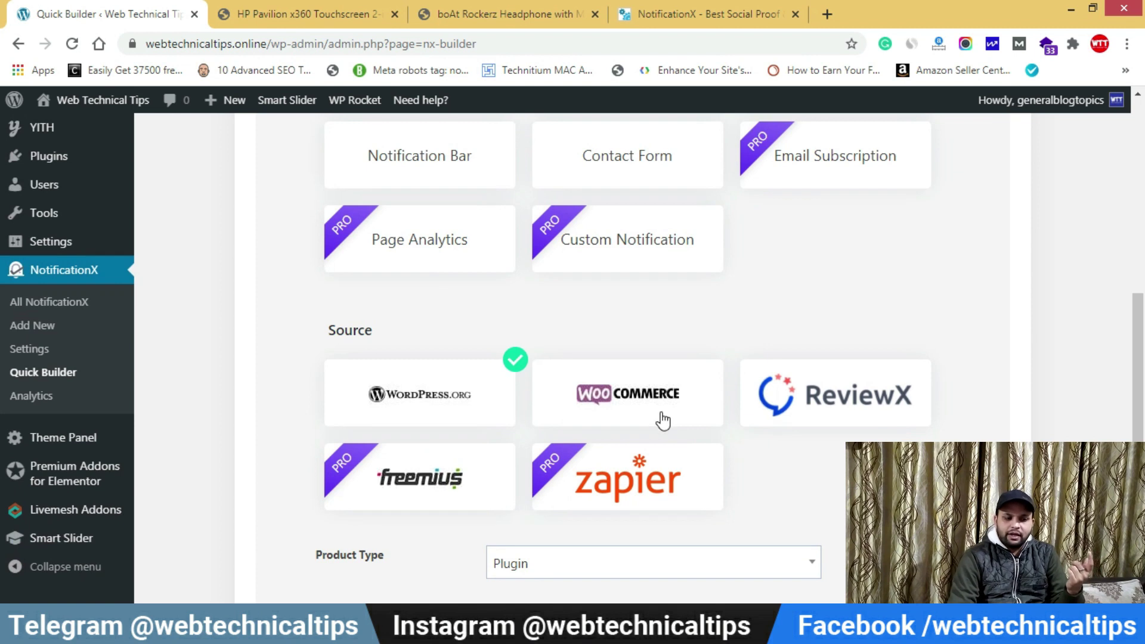
pyautogui.scroll(7, 742, 401)
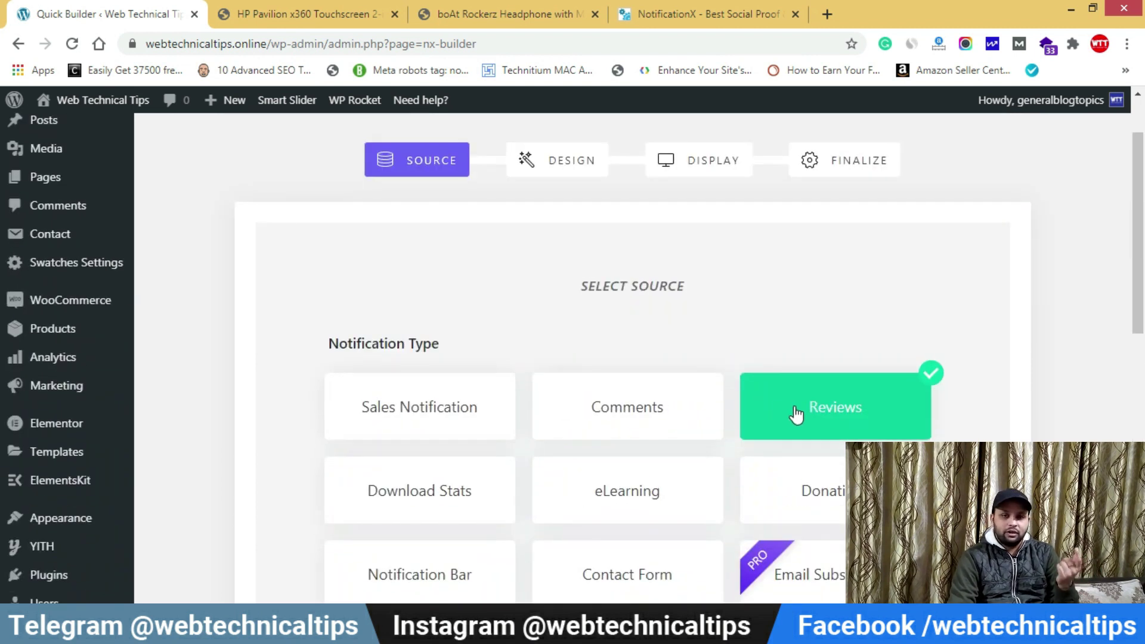
pyautogui.click(420, 485)
pyautogui.scroll(-4, 277, 450)
pyautogui.scroll(-3, 273, 445)
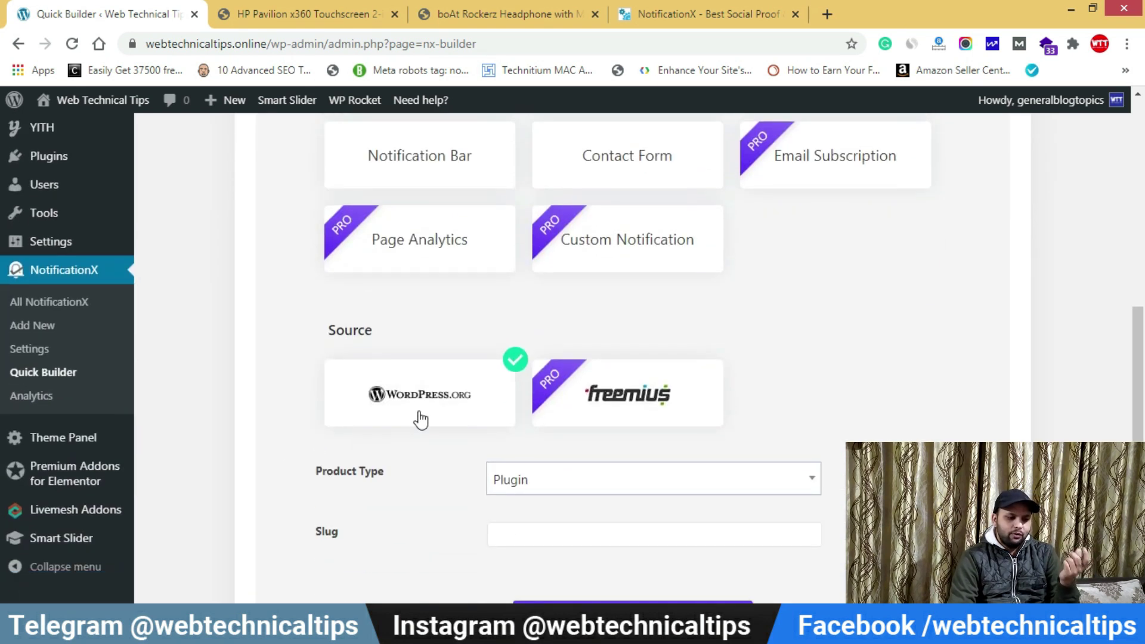
pyautogui.scroll(8, 439, 411)
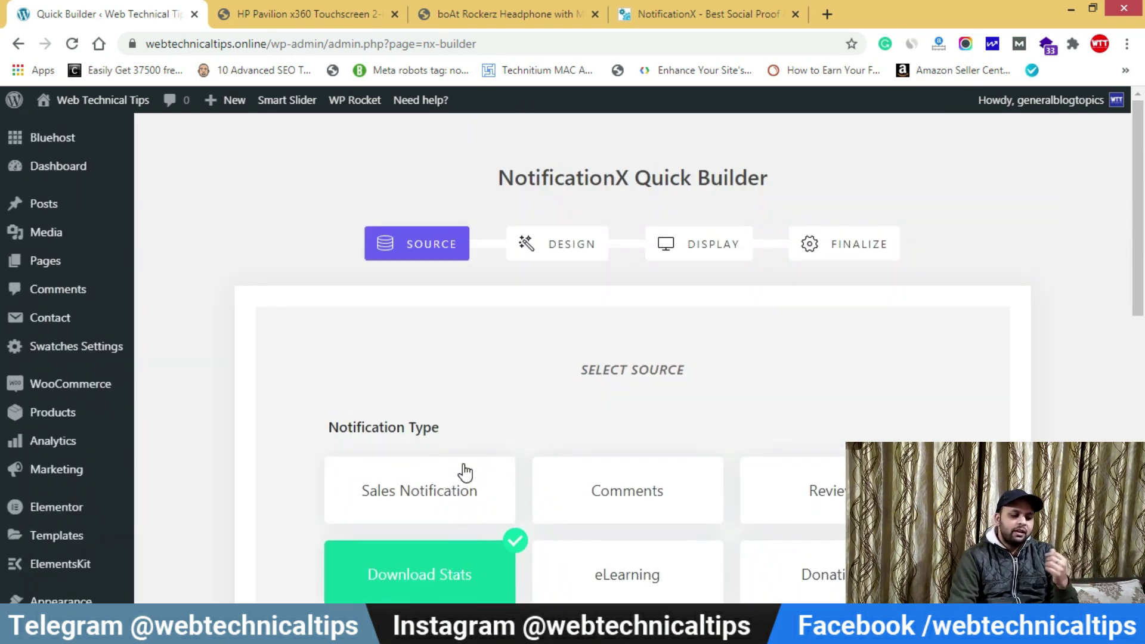
# - Choose the Sales Notification type, keep WooCommerce as its source with Combine Multi Order enabled, and continue to the design stage
pyautogui.scroll(-4, 534, 481)
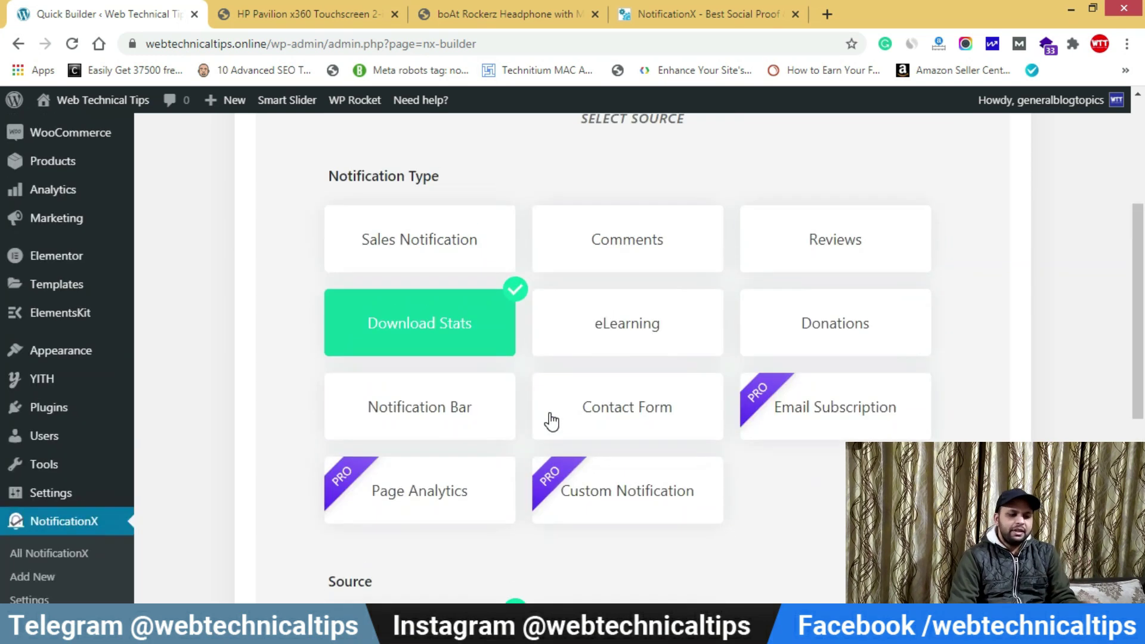
pyautogui.scroll(4, 549, 417)
pyautogui.scroll(-3, 549, 416)
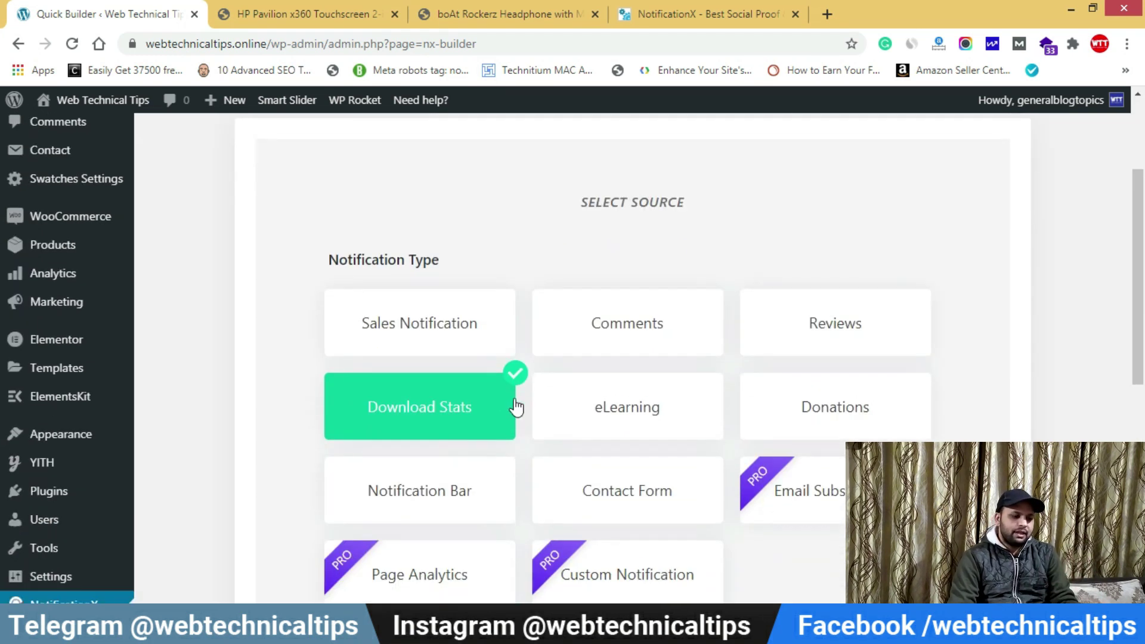
pyautogui.click(446, 332)
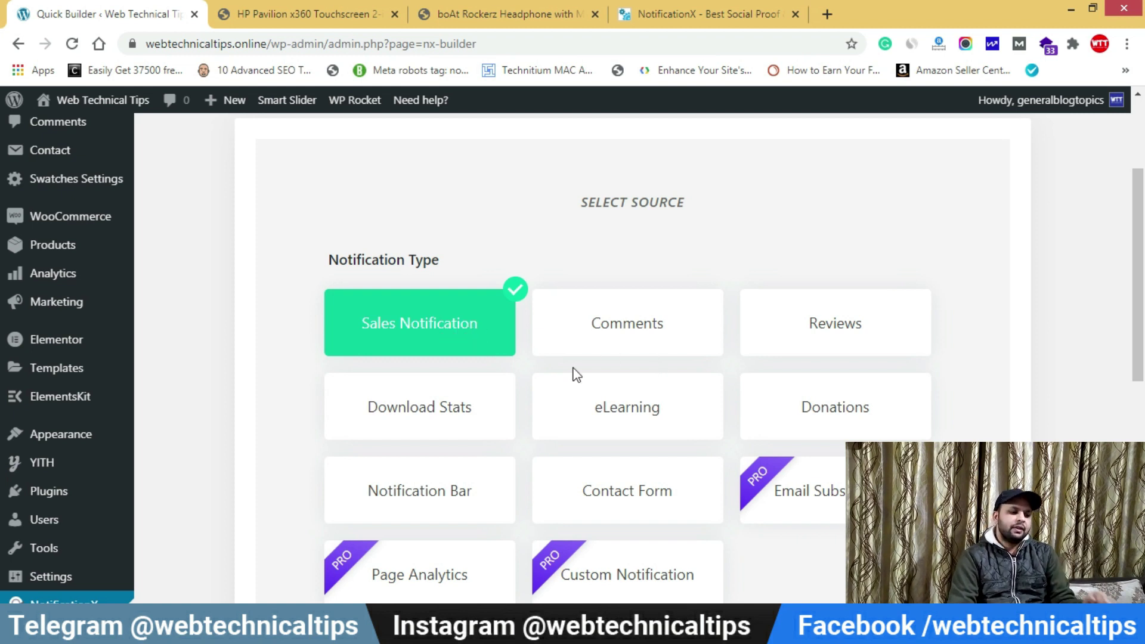
pyautogui.scroll(-3, 537, 351)
pyautogui.scroll(-2, 442, 173)
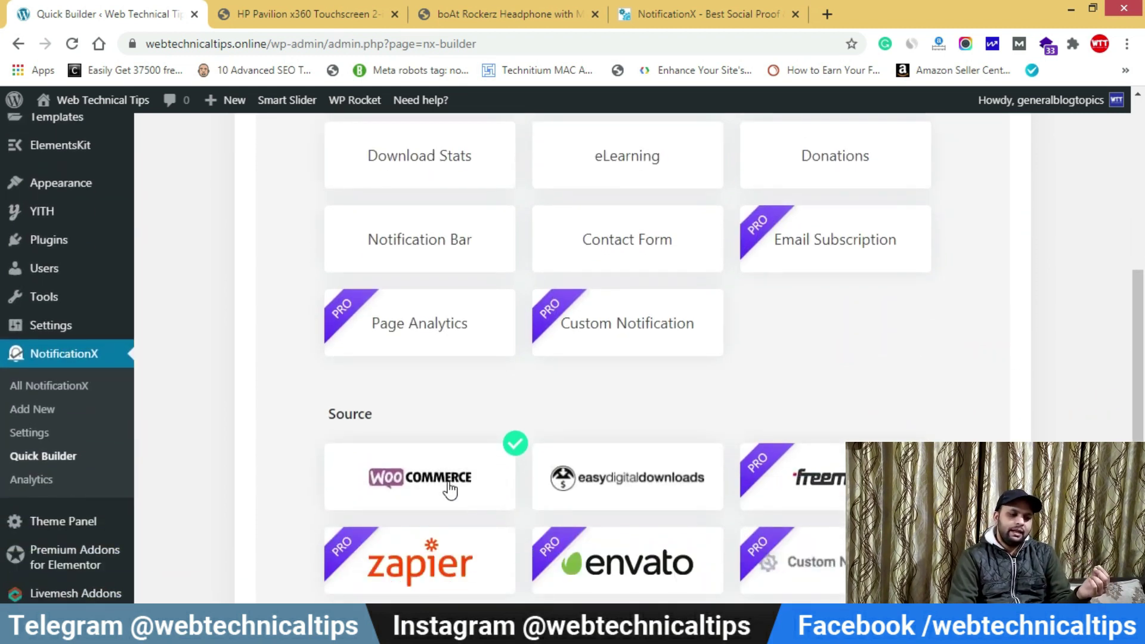
pyautogui.scroll(-3, 477, 483)
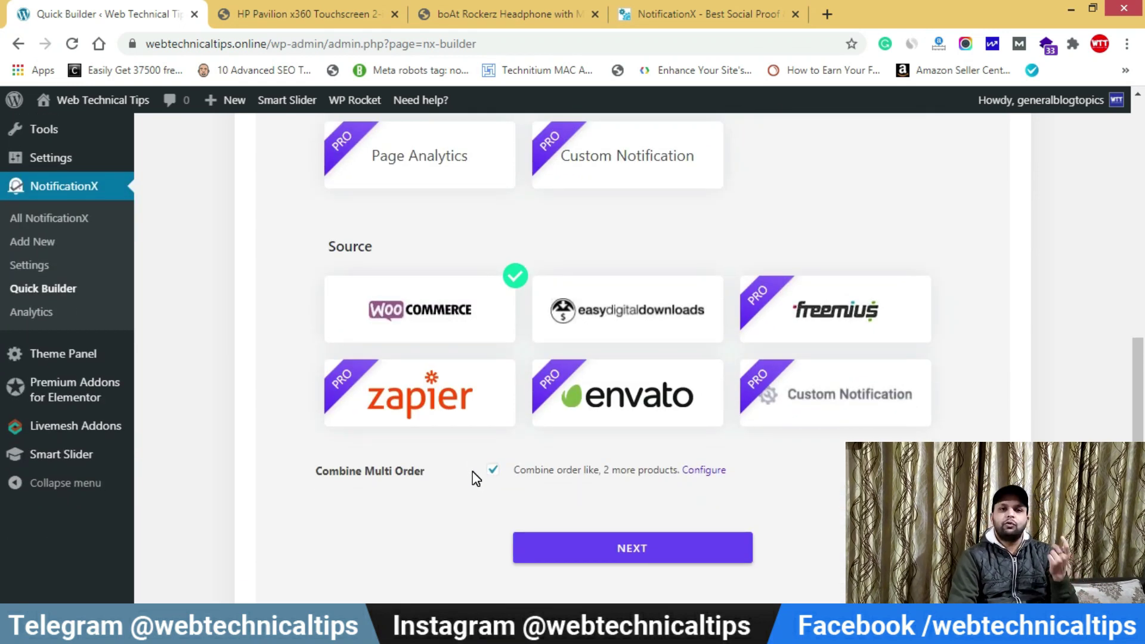
pyautogui.click(659, 552)
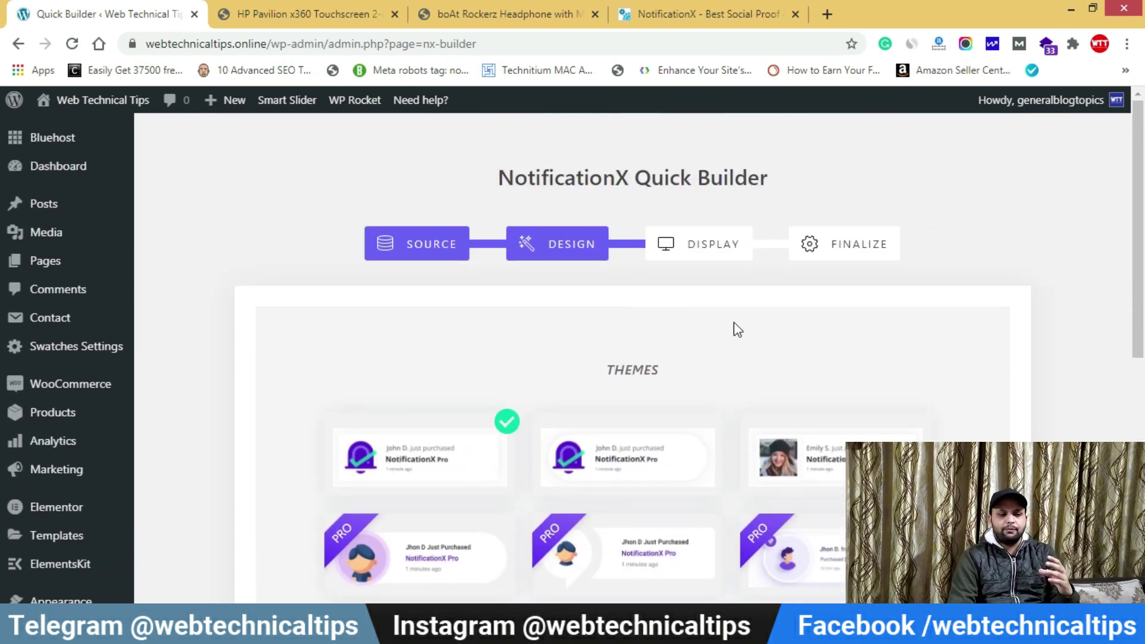
# - Try the first sales notification theme, then select the second free theme with the rounded outline
pyautogui.scroll(-3, 855, 351)
pyautogui.click(400, 292)
pyautogui.click(666, 303)
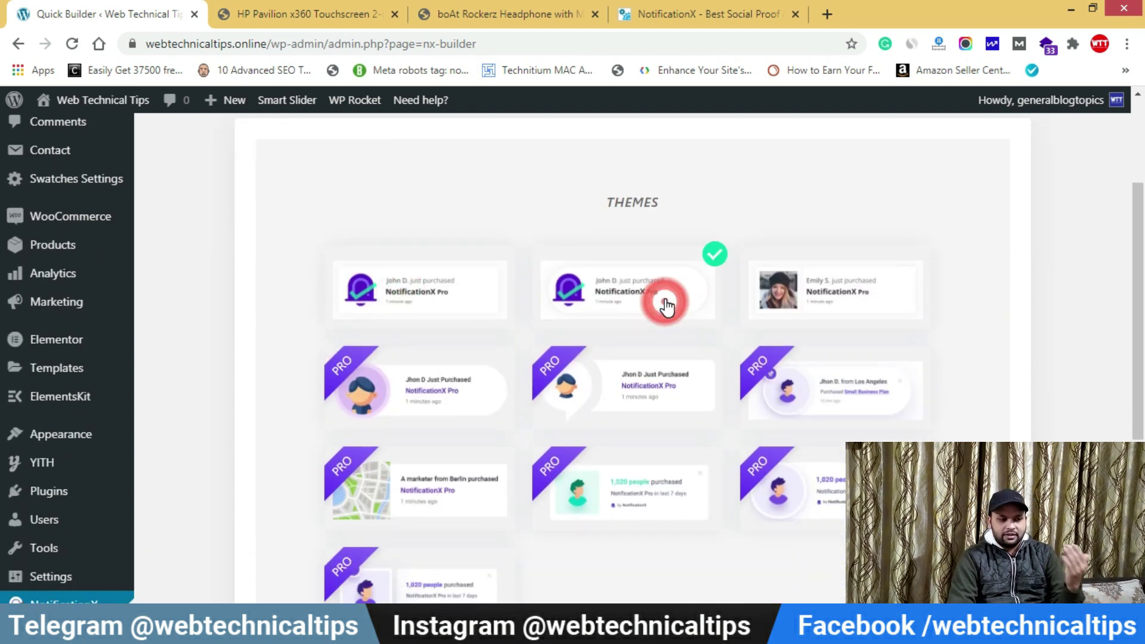
# - Try the third free theme with the customer photo, reselect the second rounded theme, and continue to the display stage
pyautogui.click(830, 291)
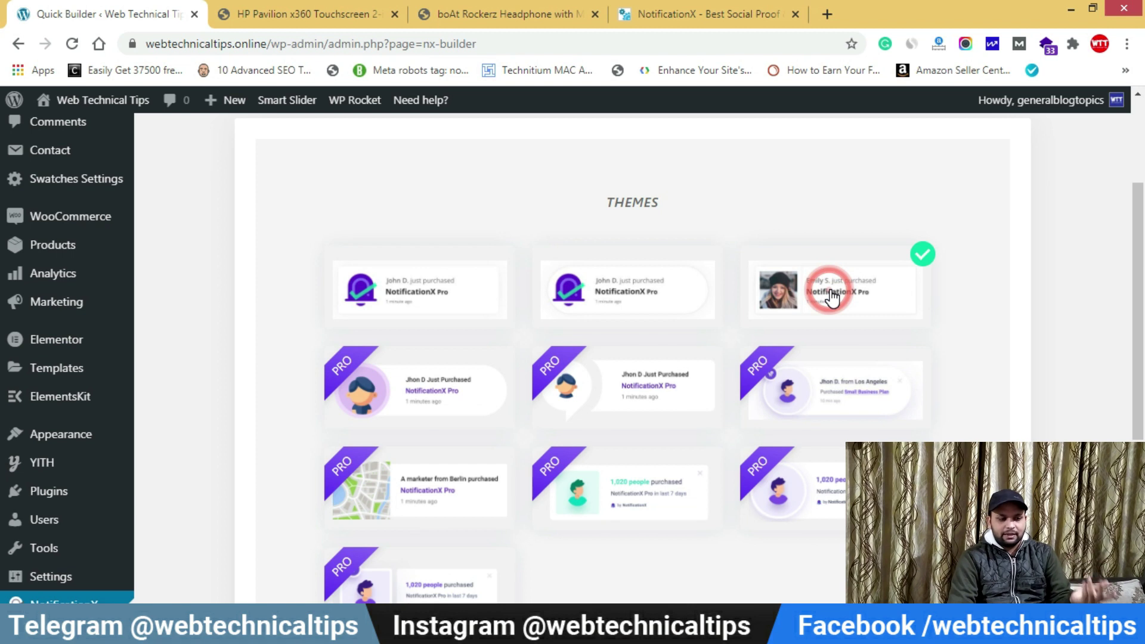
pyautogui.click(656, 292)
pyautogui.scroll(-5, 656, 298)
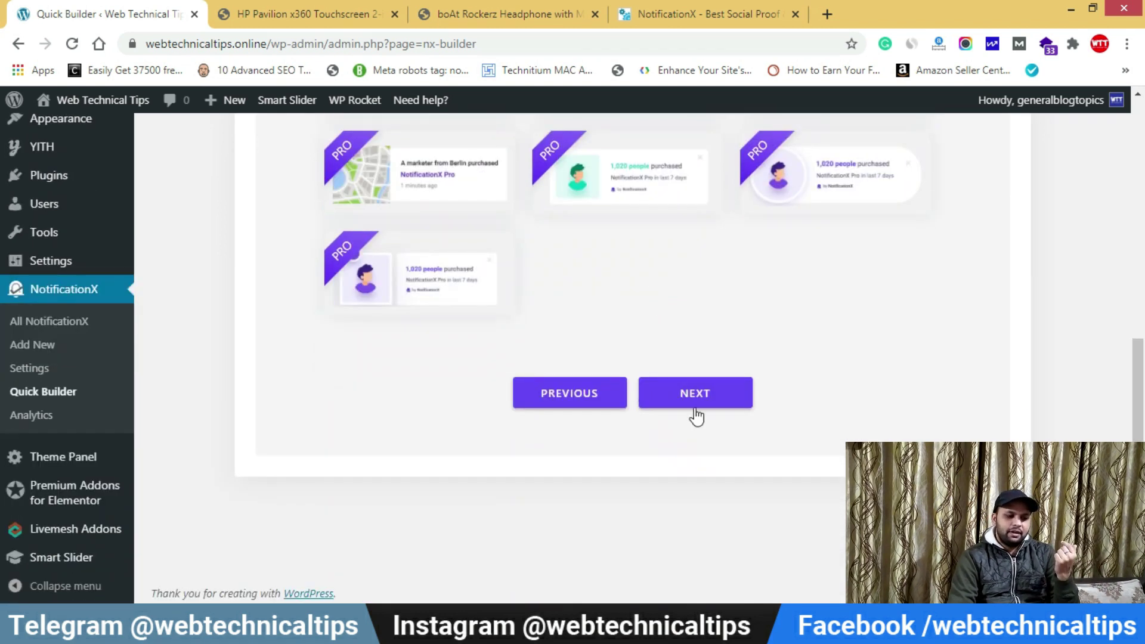
pyautogui.click(696, 415)
# - Check the positions offered for the notification and keep Bottom Left
pyautogui.scroll(7, 703, 391)
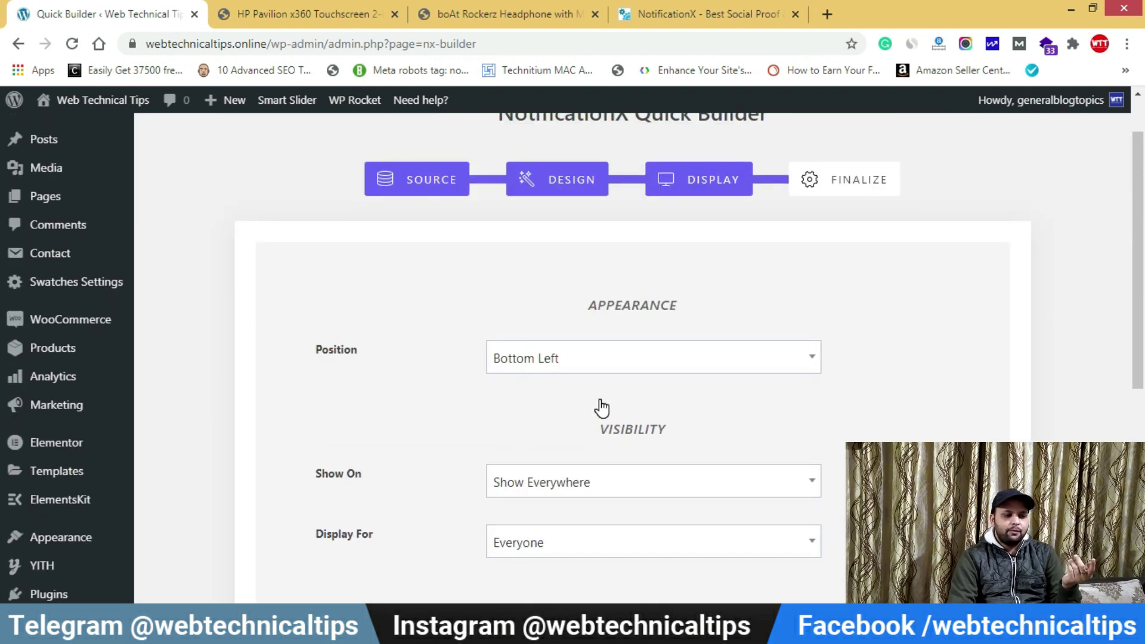
pyautogui.scroll(1, 600, 406)
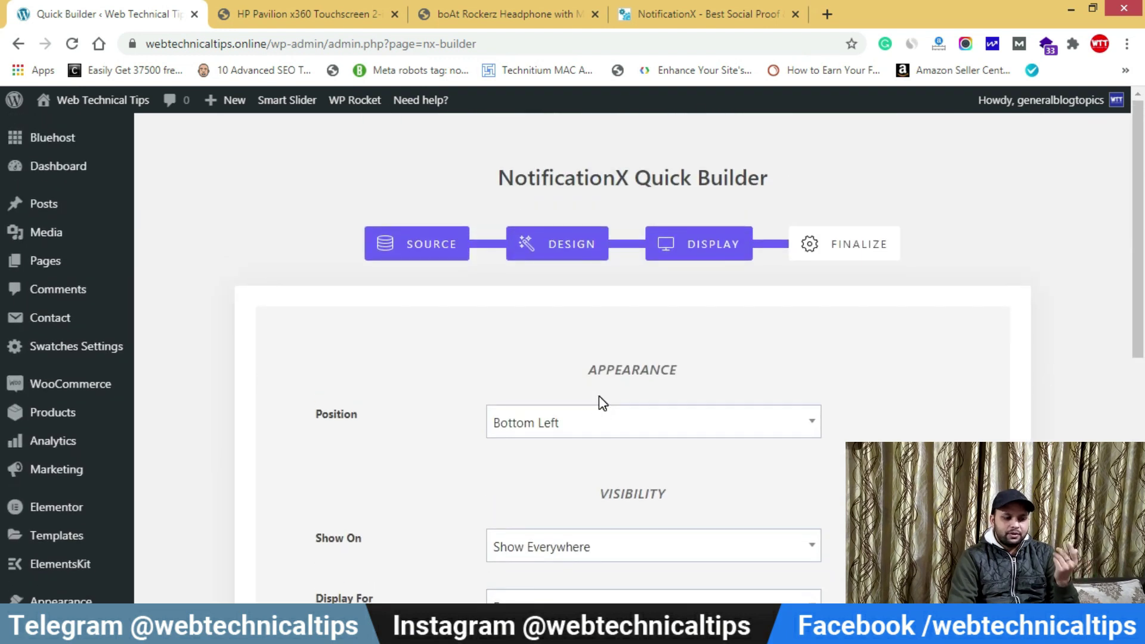
pyautogui.click(634, 429)
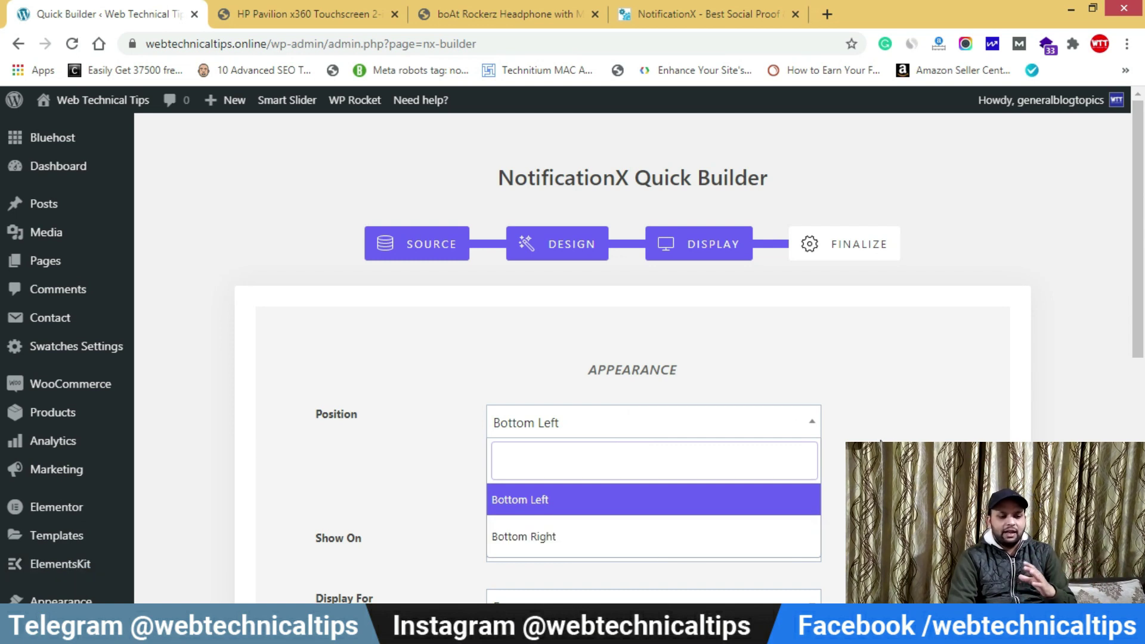
pyautogui.click(884, 440)
pyautogui.scroll(-1, 849, 439)
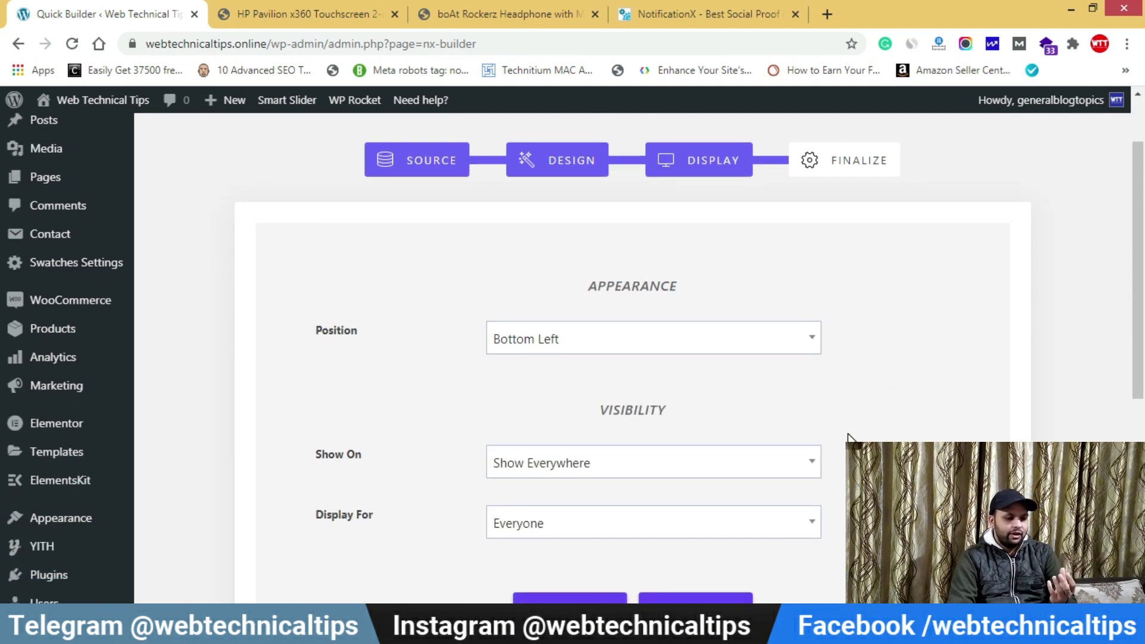
pyautogui.scroll(-2, 776, 430)
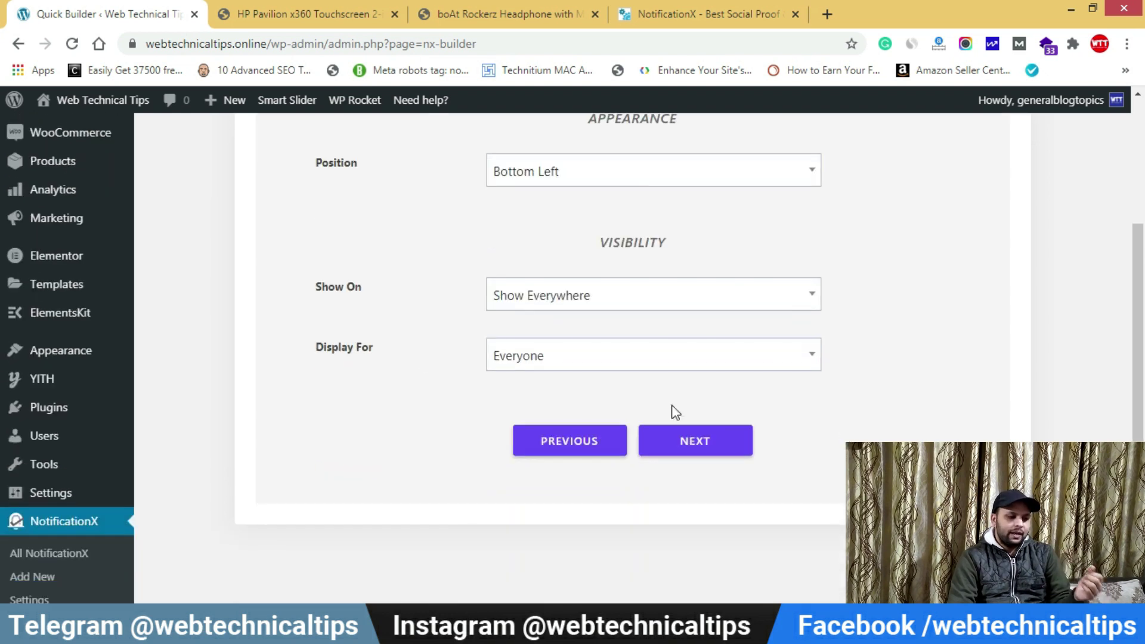
pyautogui.scroll(2, 672, 409)
pyautogui.scroll(-2, 614, 361)
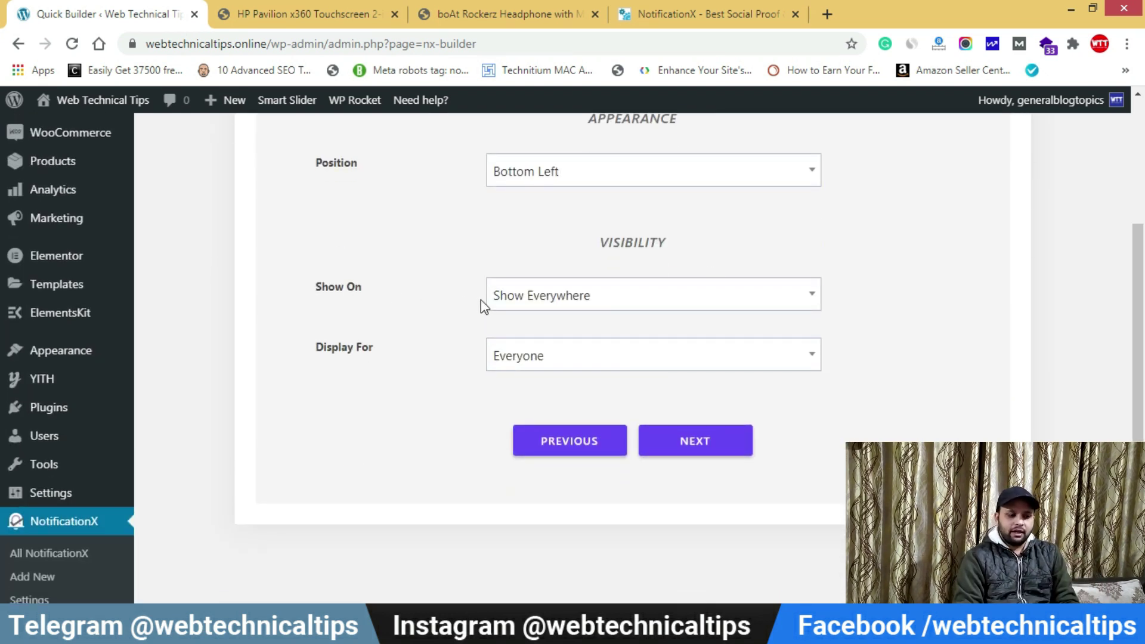
# - Try the Show On Selected visibility option and examine the locations it offers
pyautogui.click(607, 299)
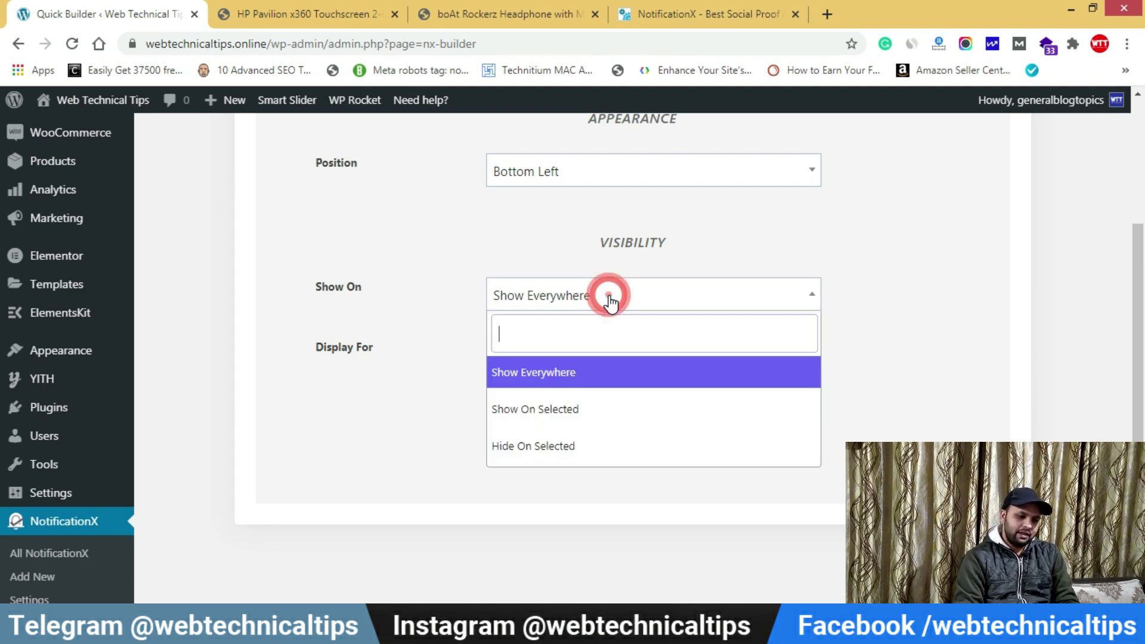
pyautogui.click(590, 410)
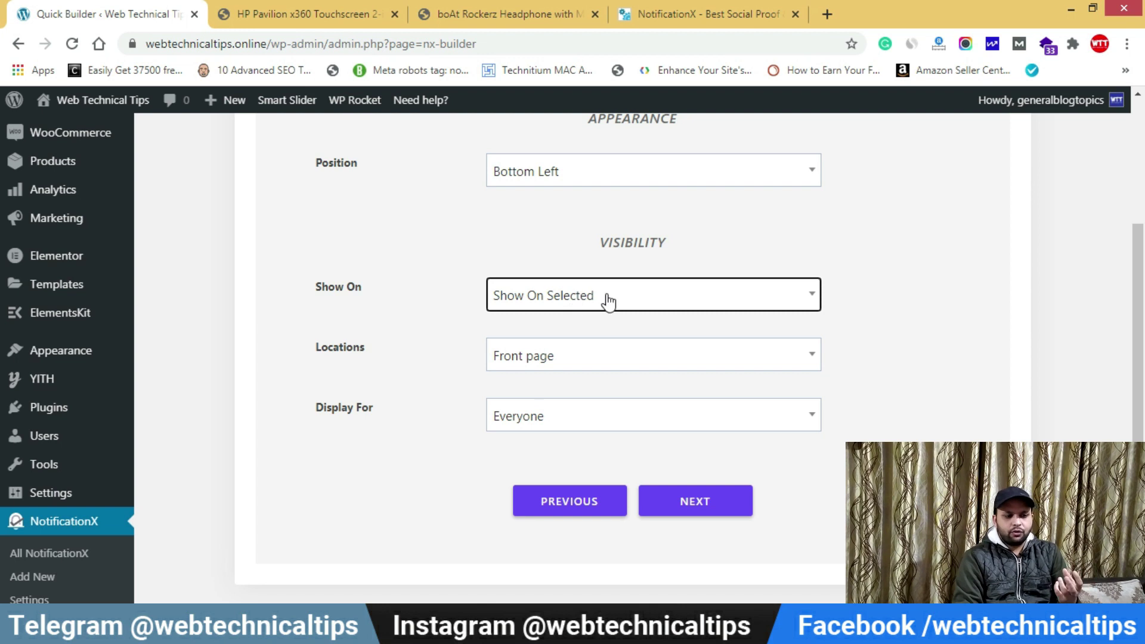
pyautogui.click(586, 364)
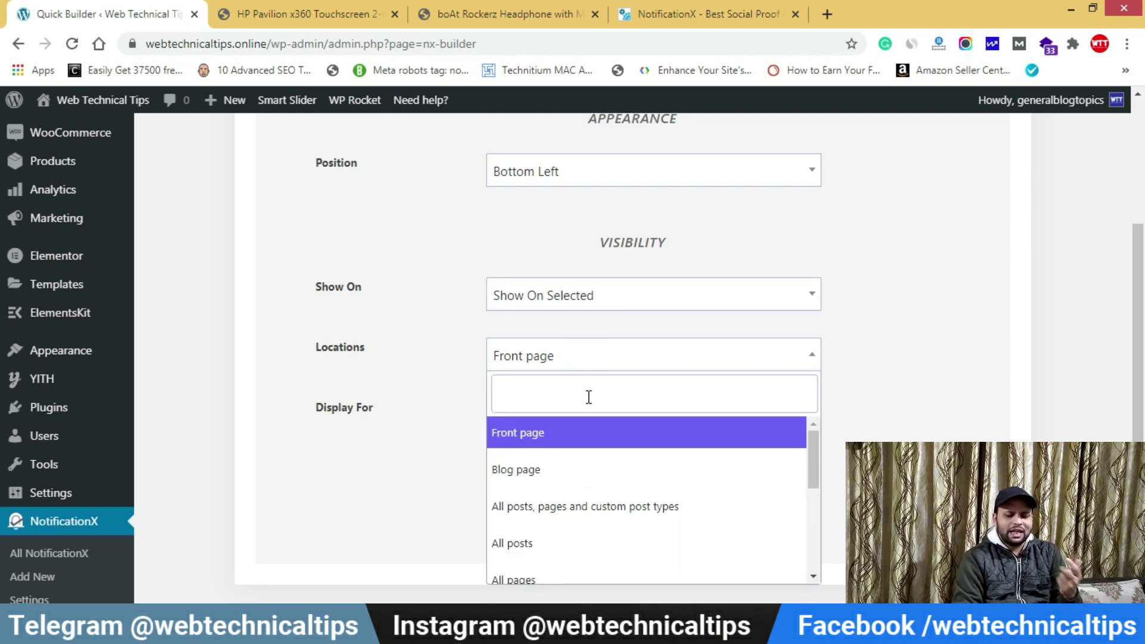
pyautogui.click(589, 364)
pyautogui.click(593, 361)
pyautogui.click(596, 362)
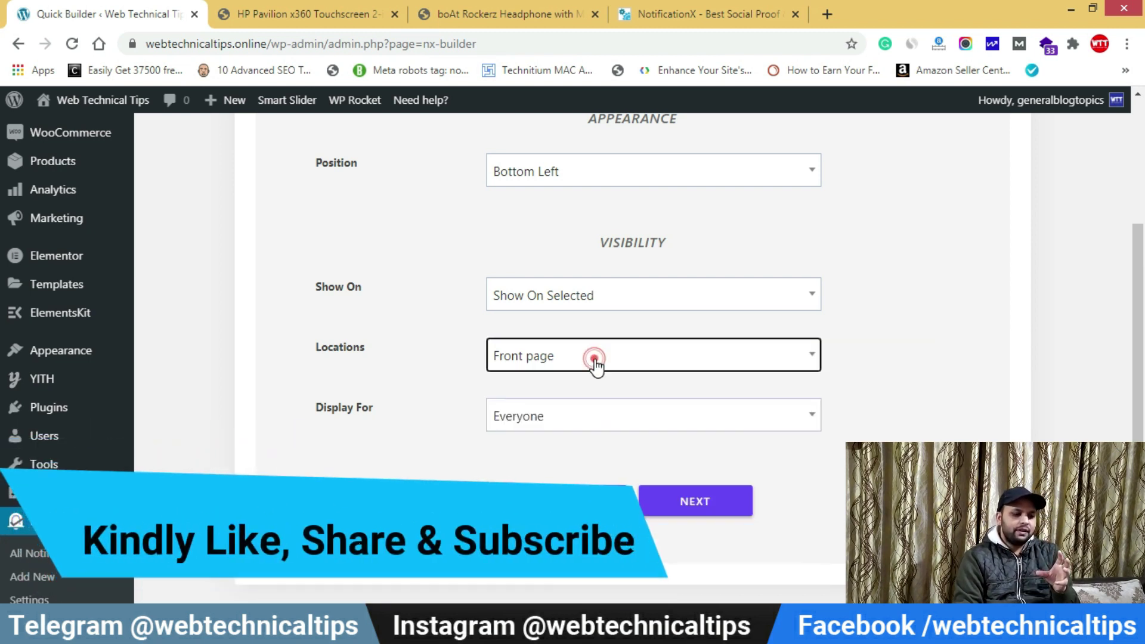
# - Try the Hide On Selected visibility option and check its Locations setting
pyautogui.click(618, 295)
pyautogui.click(569, 445)
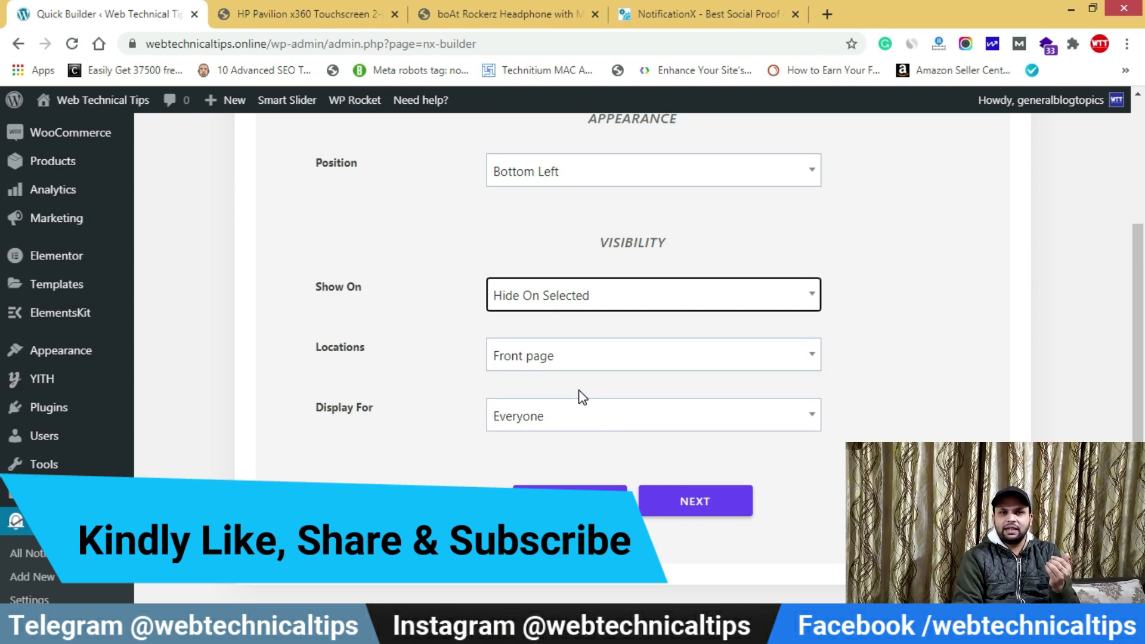
pyautogui.click(599, 353)
pyautogui.click(601, 352)
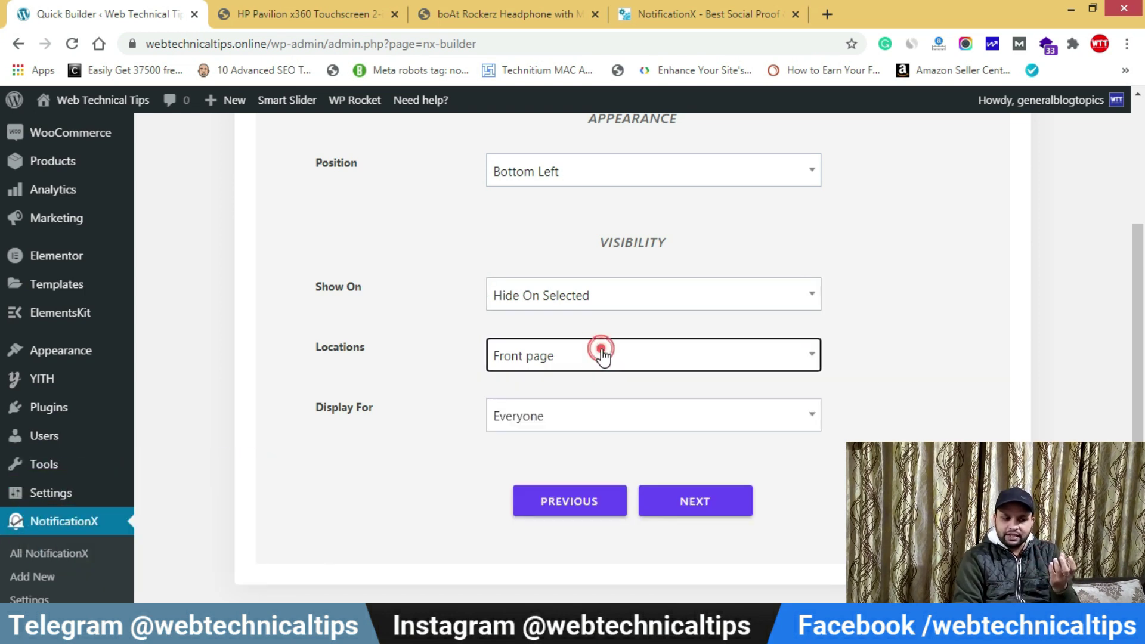
# - Set the notification's visibility to Show Everywhere and keep Display For set to Everyone
pyautogui.click(602, 297)
pyautogui.click(536, 372)
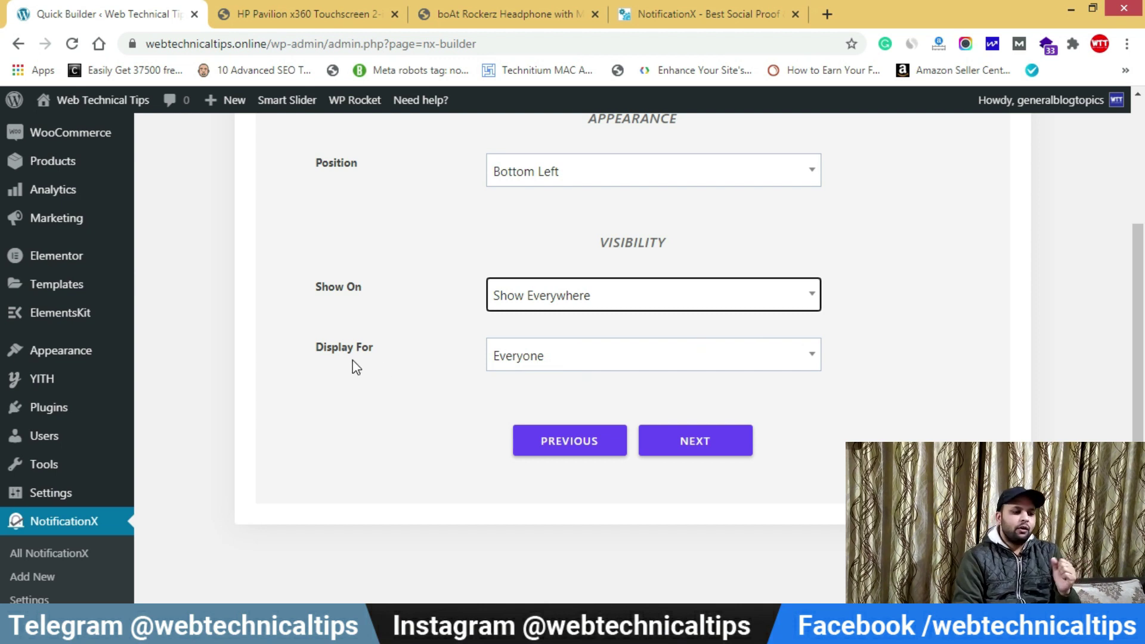
pyautogui.click(589, 356)
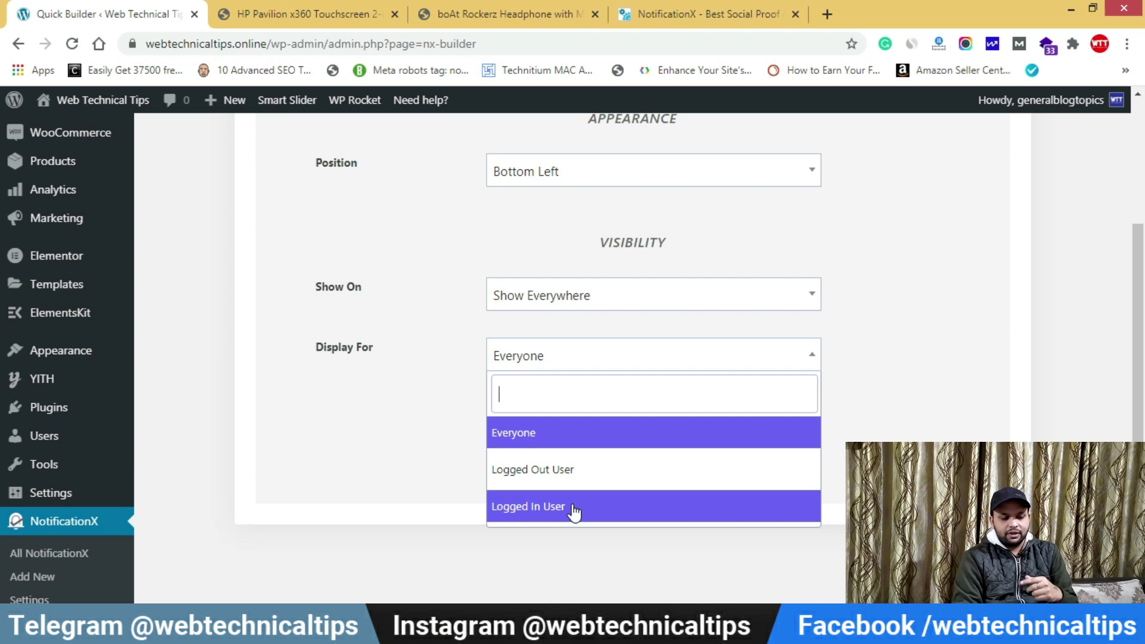
pyautogui.click(588, 433)
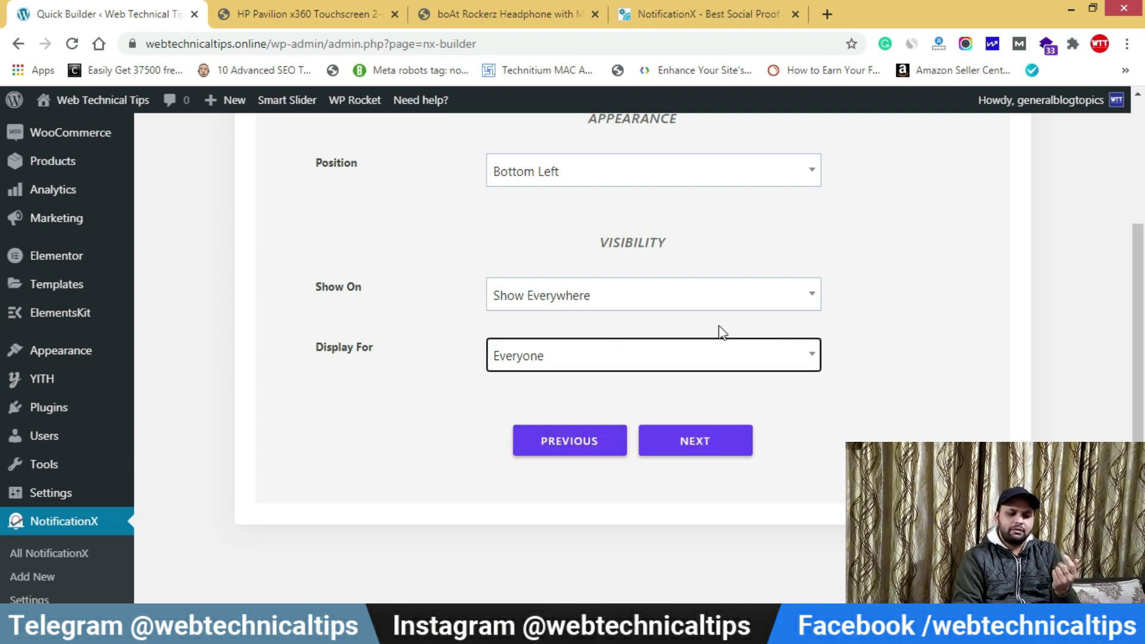
pyautogui.scroll(3, 893, 435)
pyautogui.scroll(-5, 697, 365)
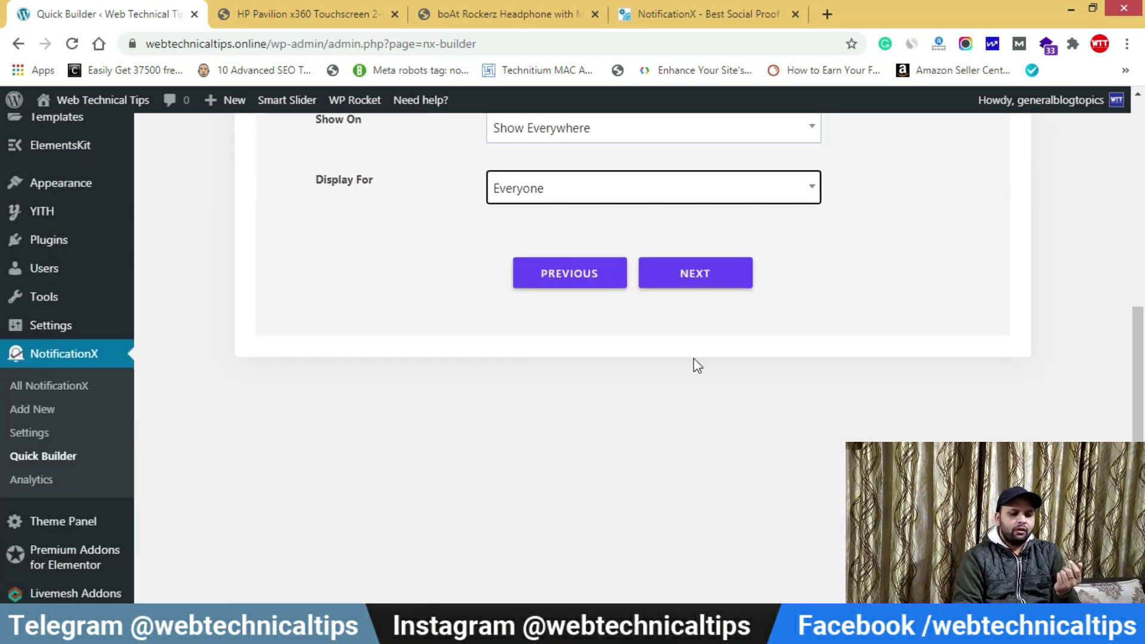
# - Continue to the finalize stage, launch the sales notification, and review its entry and statistics in the notification list
pyautogui.click(695, 274)
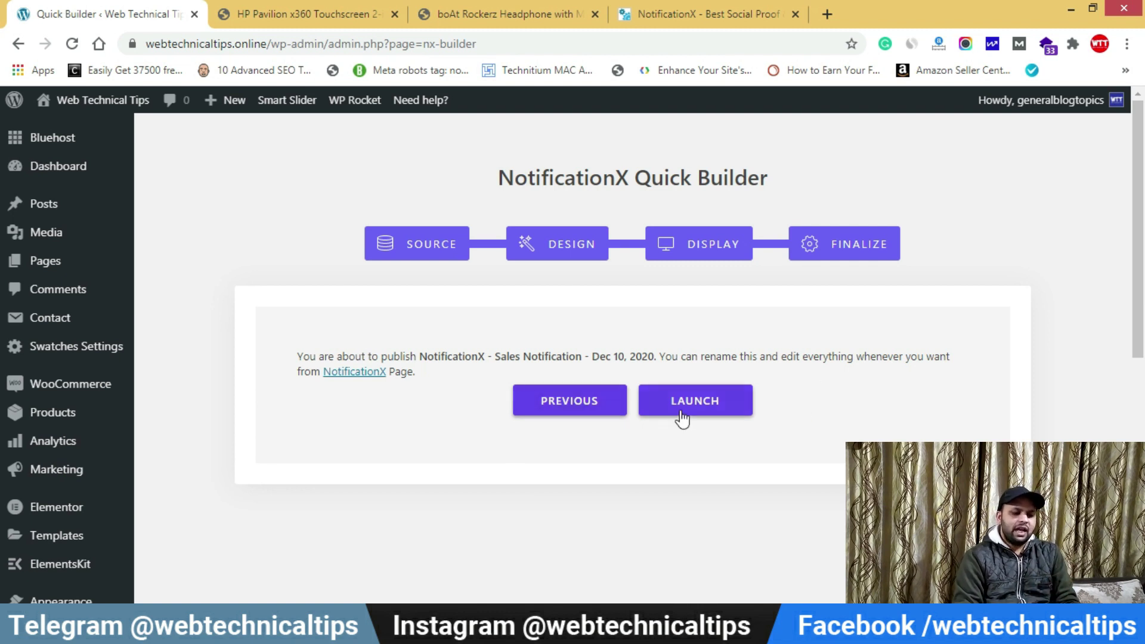
pyautogui.click(699, 406)
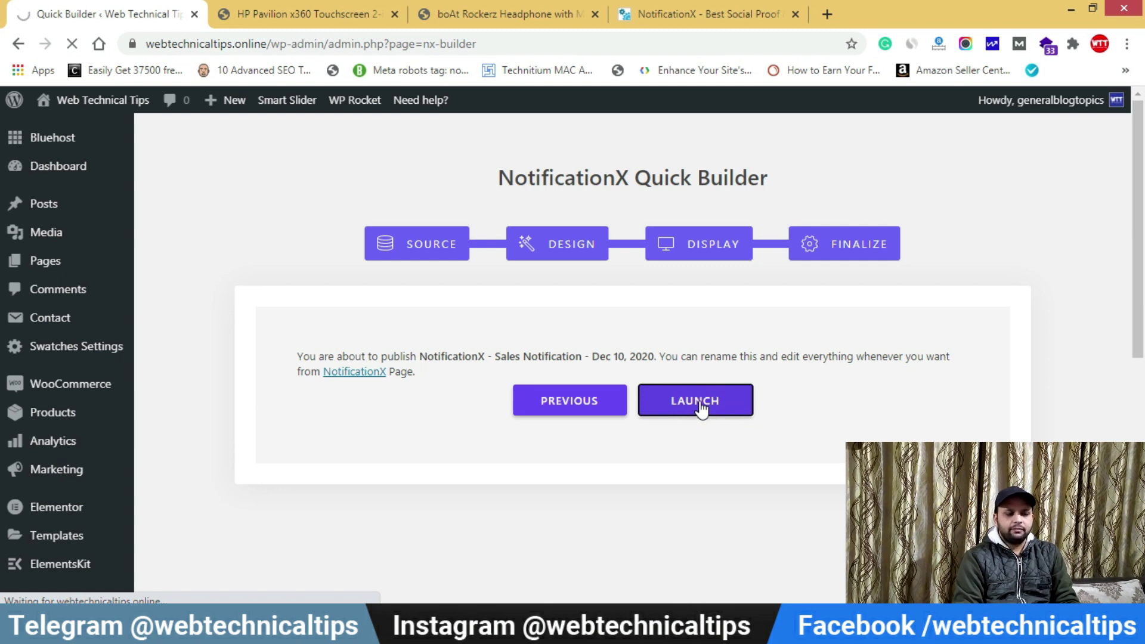
pyautogui.scroll(-4, 448, 373)
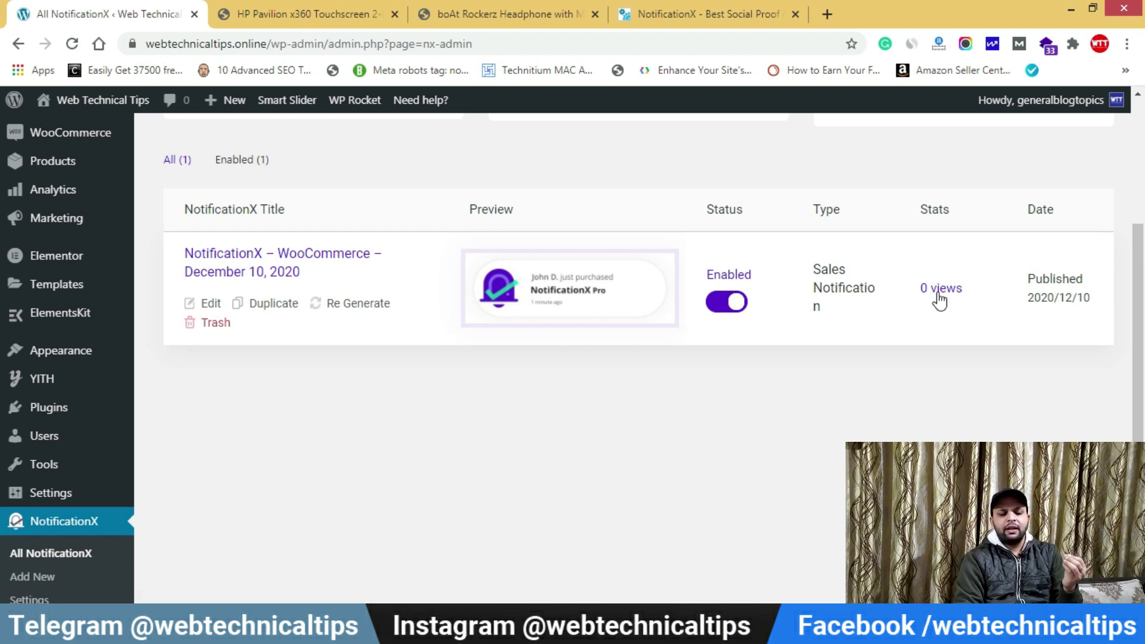
pyautogui.scroll(4, 1014, 316)
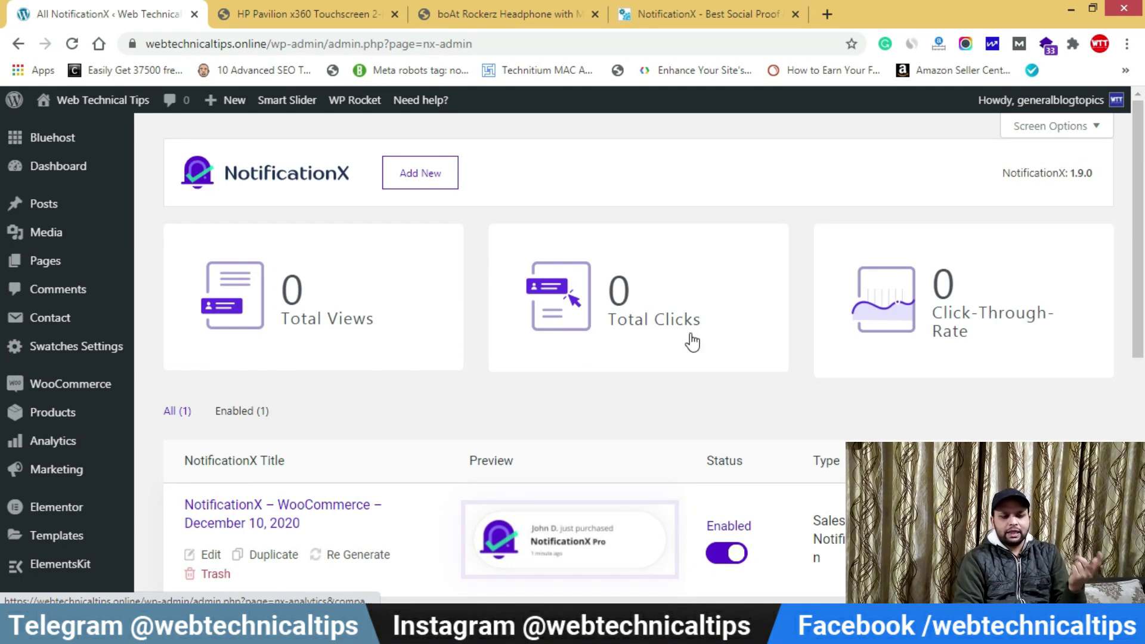
# - Open the published WooCommerce notification for editing and review its notification type and source settings
pyautogui.scroll(-3, 544, 345)
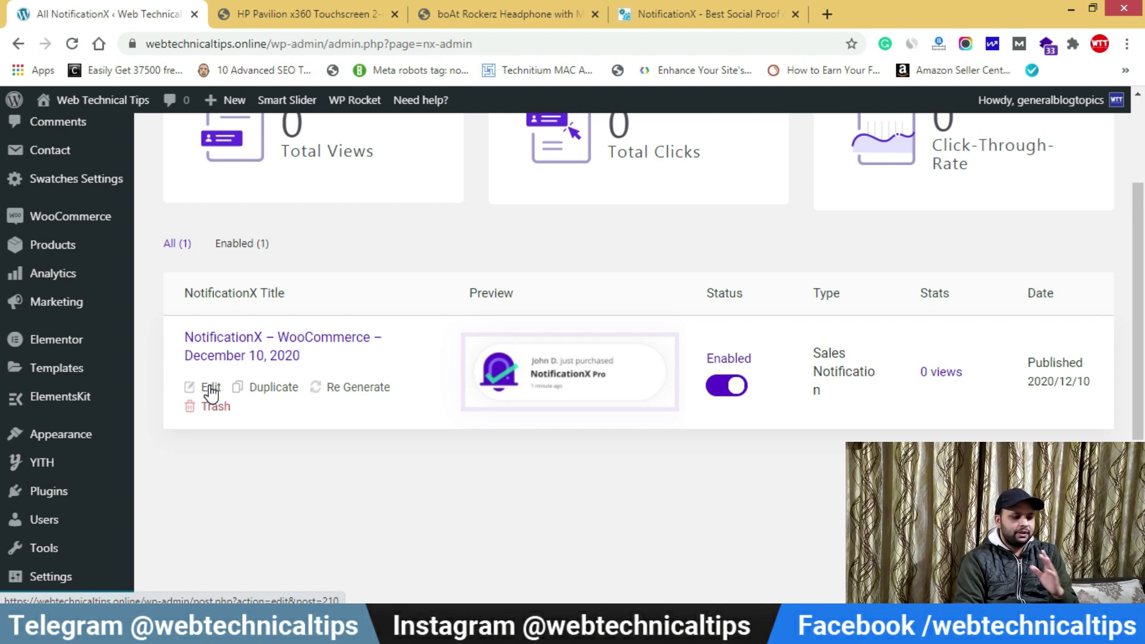
pyautogui.click(211, 389)
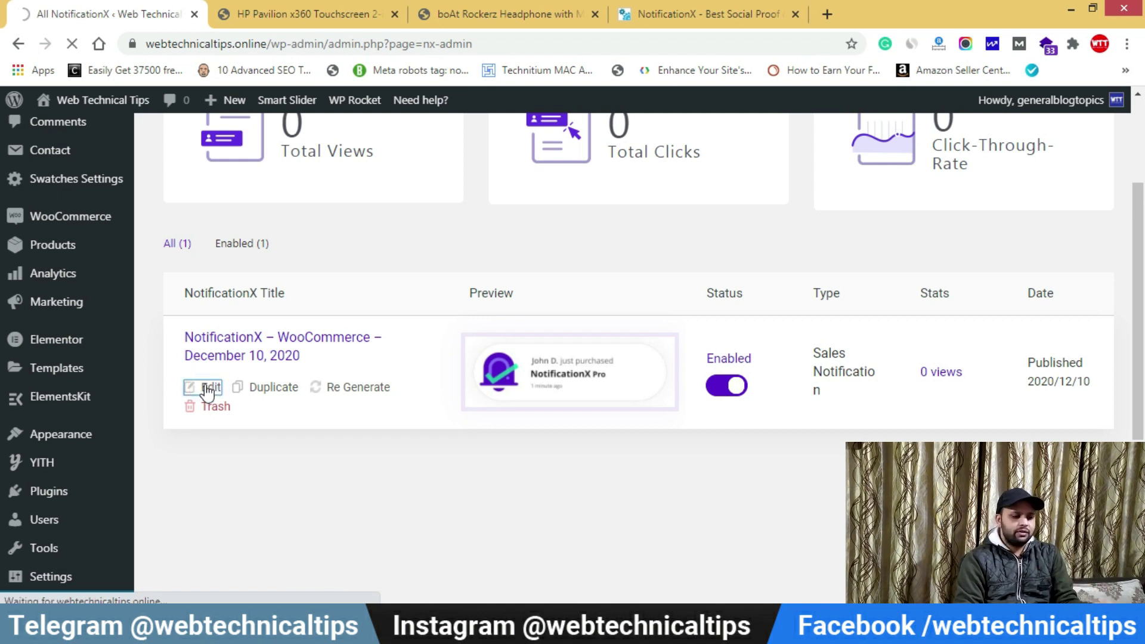
pyautogui.scroll(1, 196, 387)
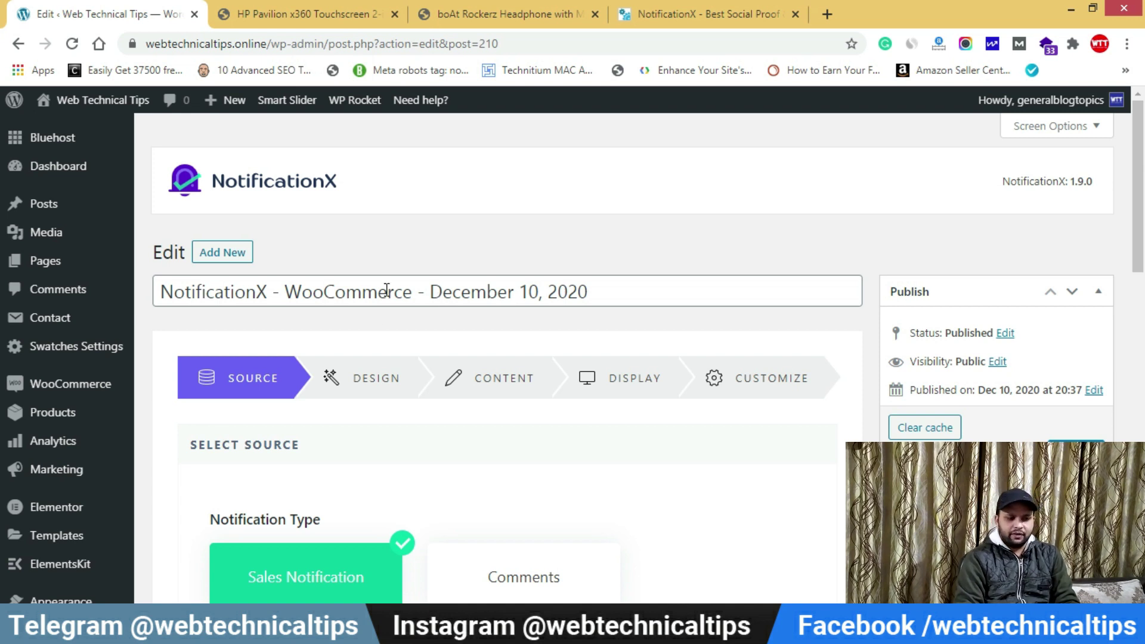
pyautogui.scroll(-7, 876, 346)
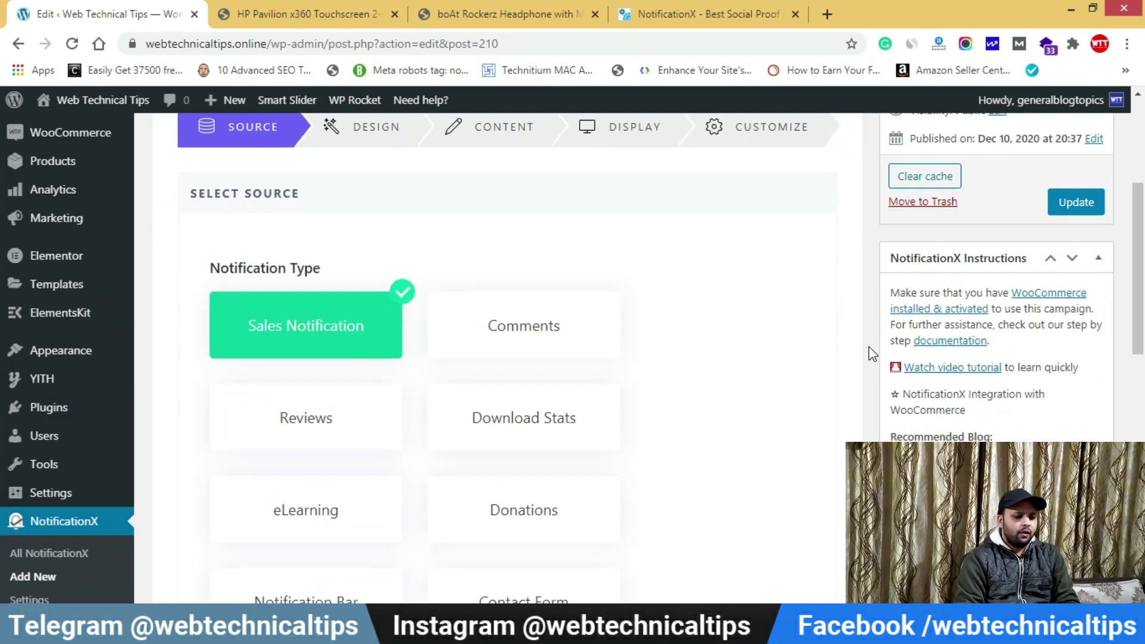
pyautogui.scroll(-5, 335, 262)
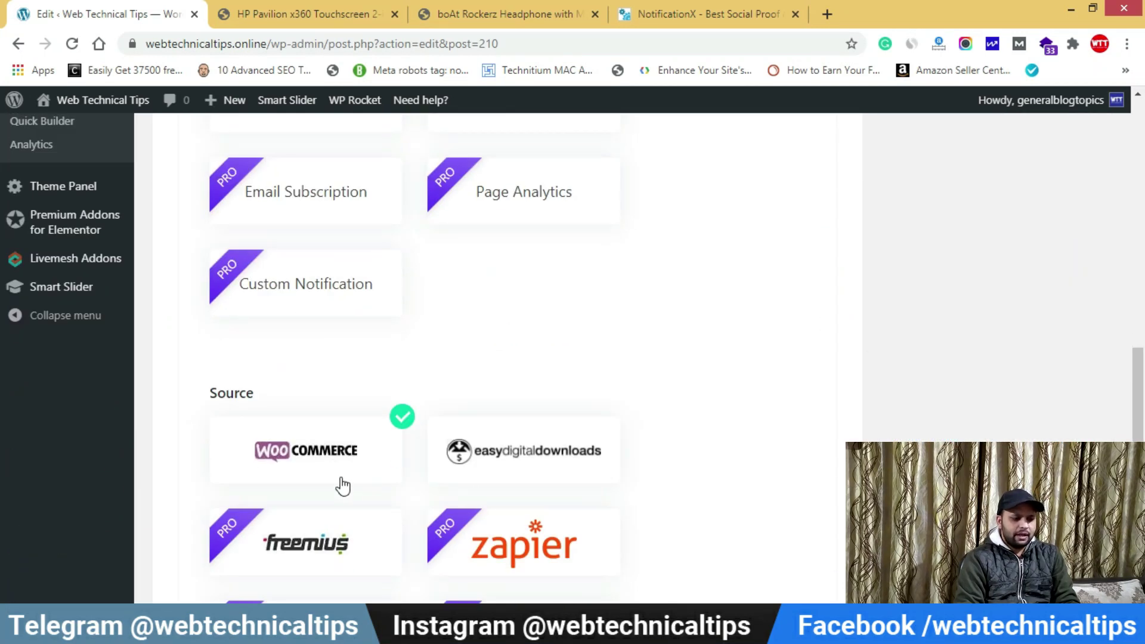
pyautogui.scroll(7, 339, 485)
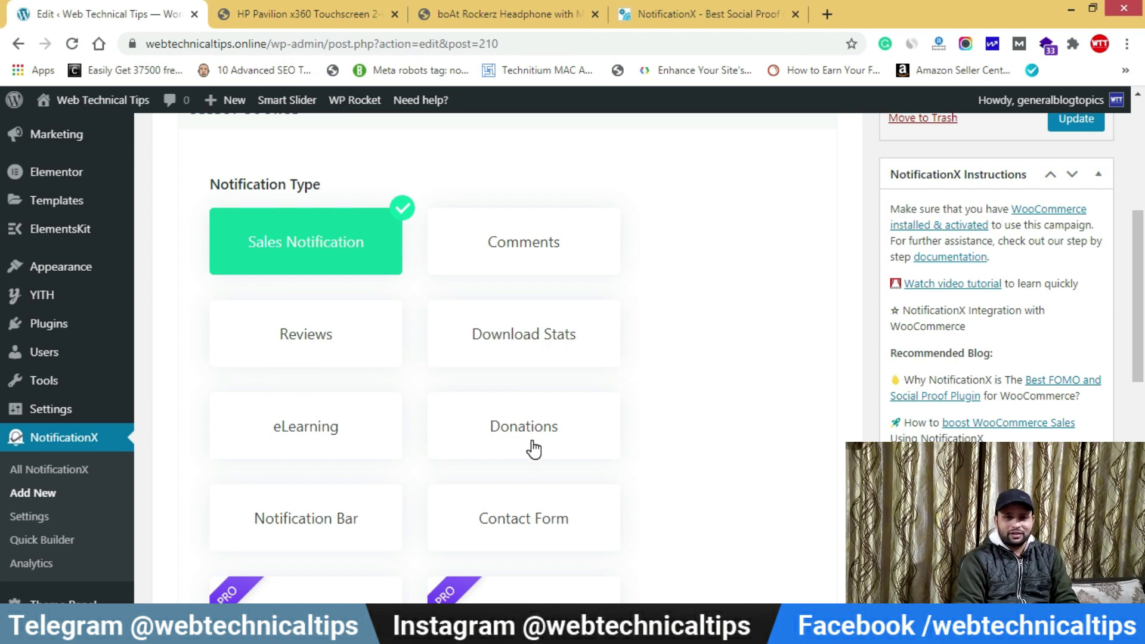
pyautogui.scroll(-4, 409, 388)
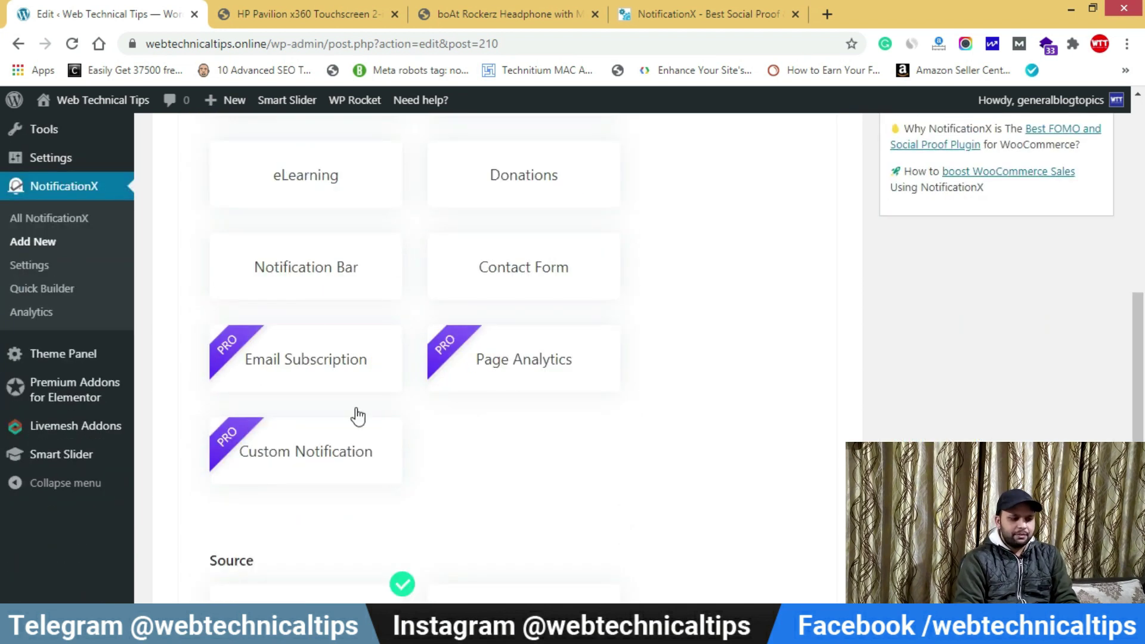
pyautogui.scroll(-4, 355, 414)
pyautogui.scroll(-2, 626, 579)
pyautogui.click(805, 564)
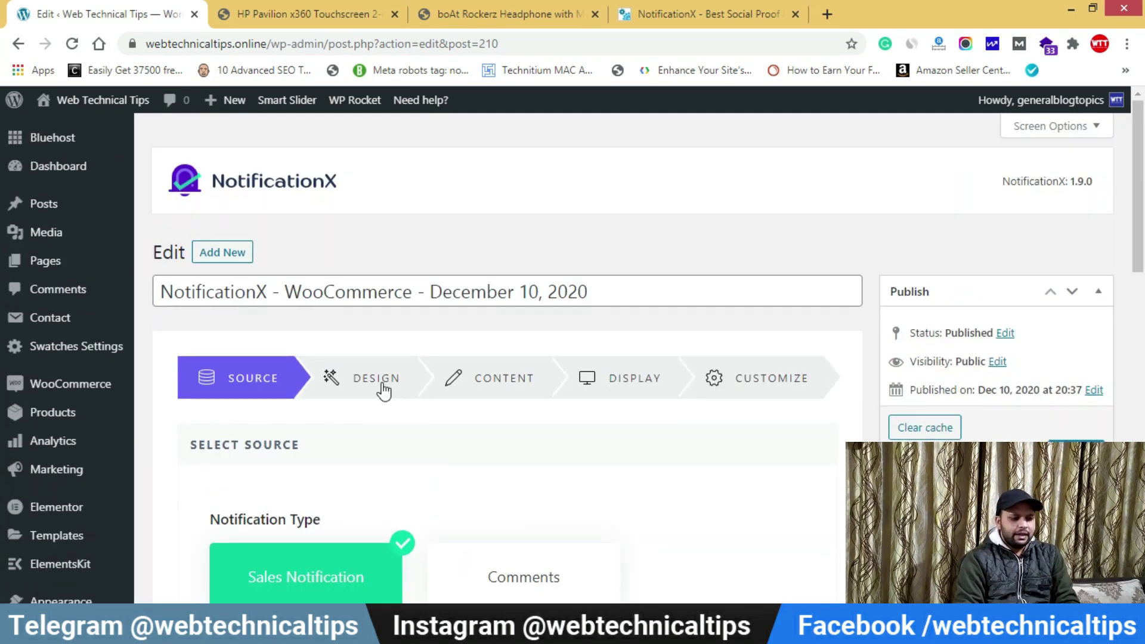
# - Go to the notification's design stage, keep the rounded theme, and enable Advanced Design
pyautogui.click(383, 391)
pyautogui.scroll(-5, 793, 493)
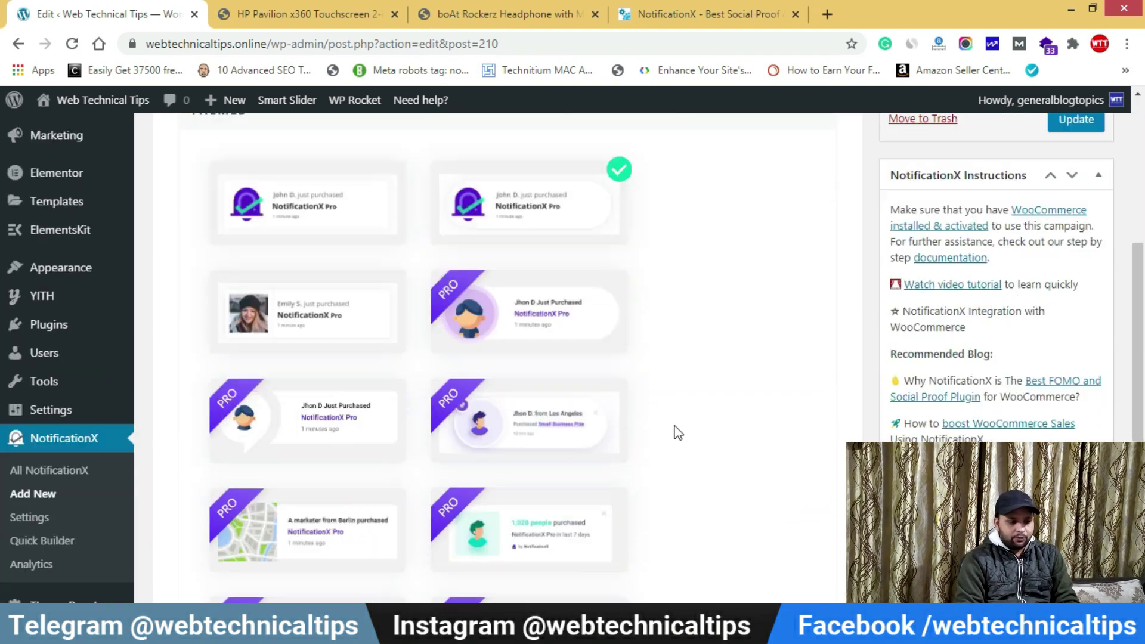
pyautogui.scroll(-4, 678, 434)
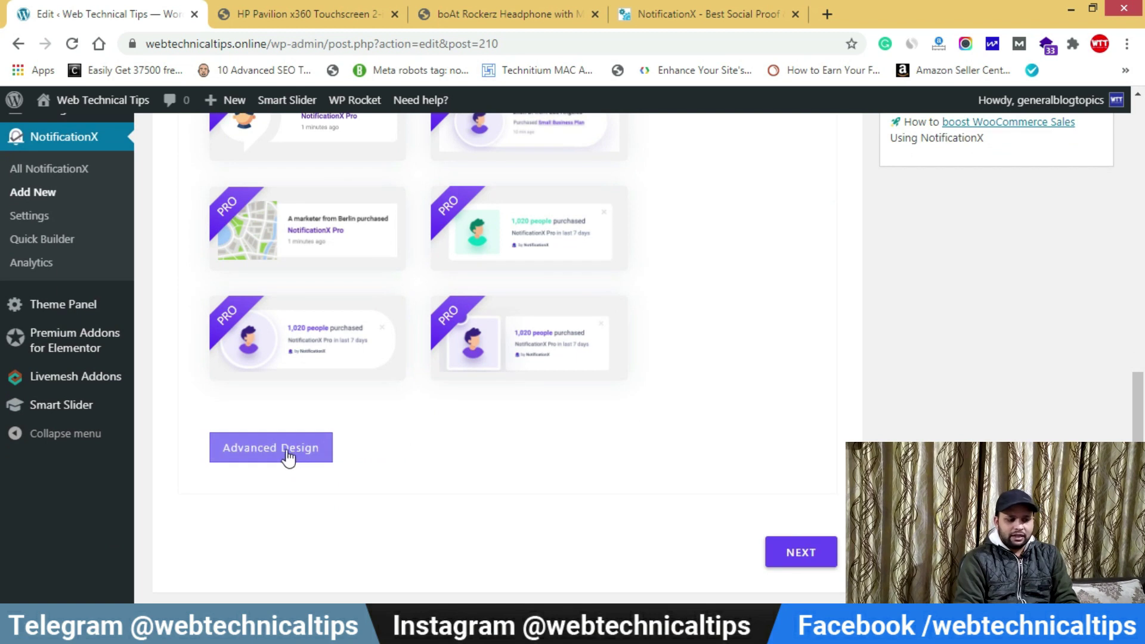
pyautogui.click(285, 448)
# - Review the advanced design settings for colors, border, image shape, image position and font sizes
pyautogui.scroll(-5, 396, 435)
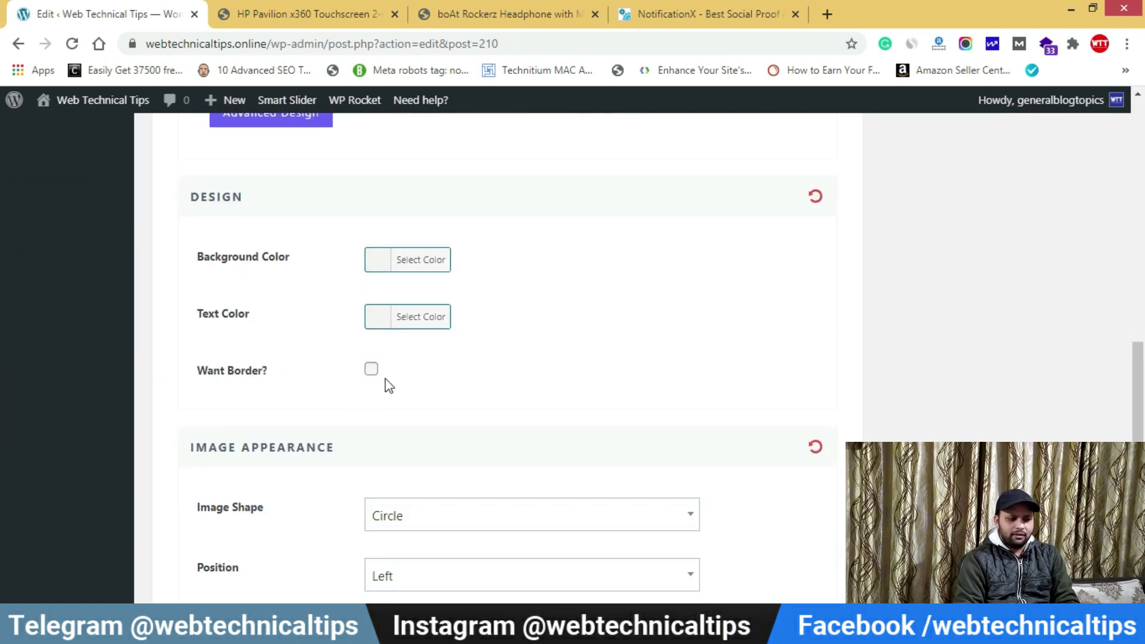
pyautogui.scroll(-4, 371, 374)
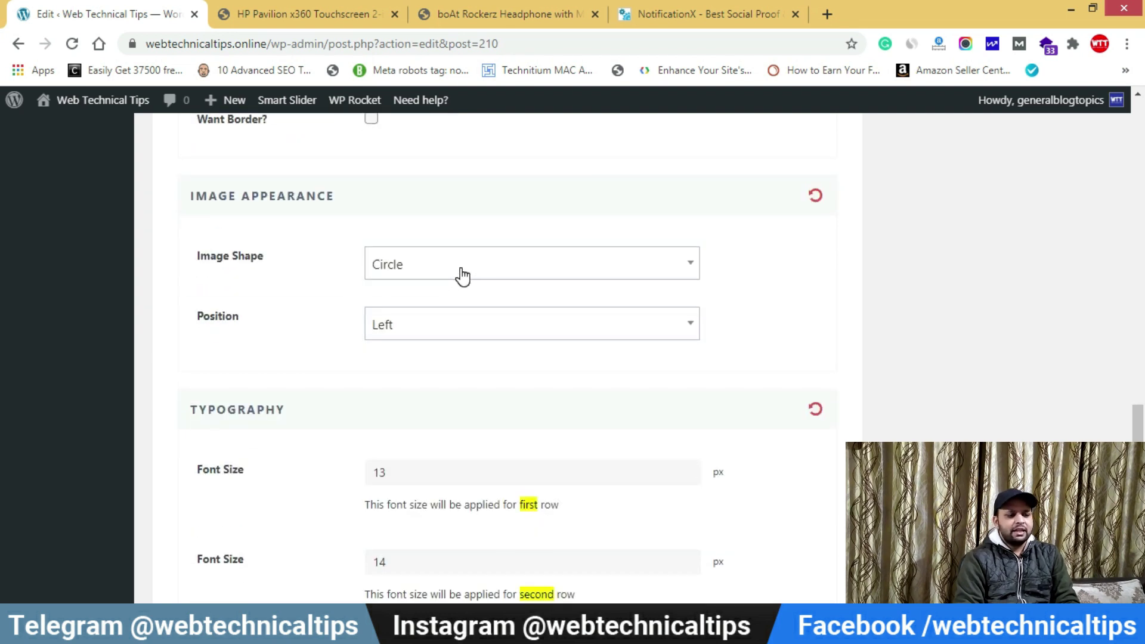
pyautogui.click(462, 272)
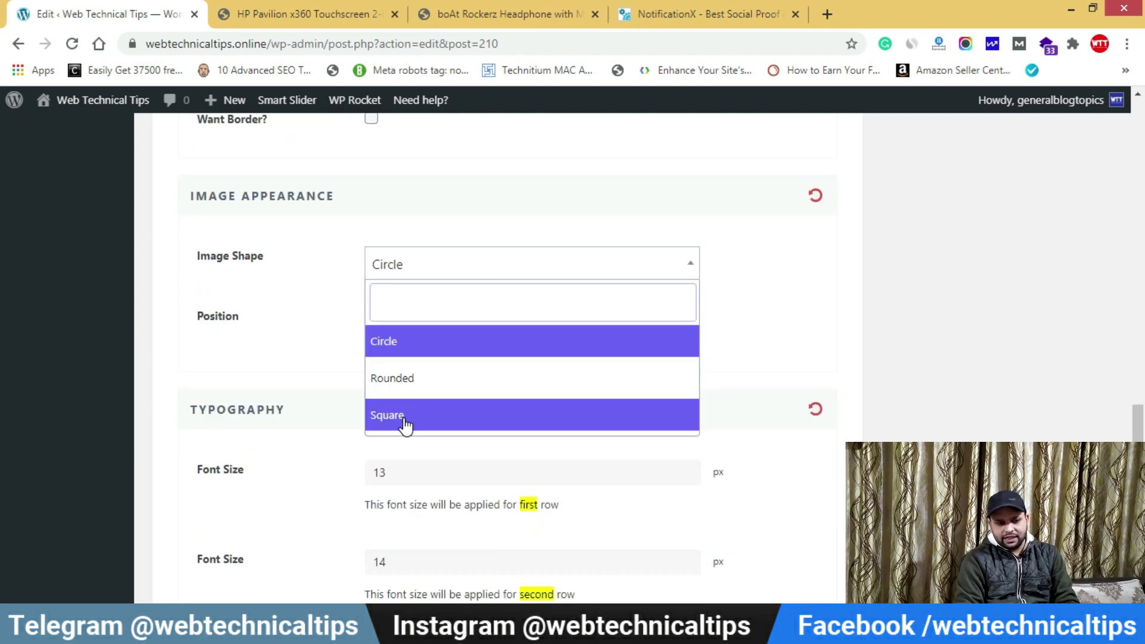
pyautogui.click(248, 294)
pyautogui.click(412, 328)
pyautogui.click(411, 328)
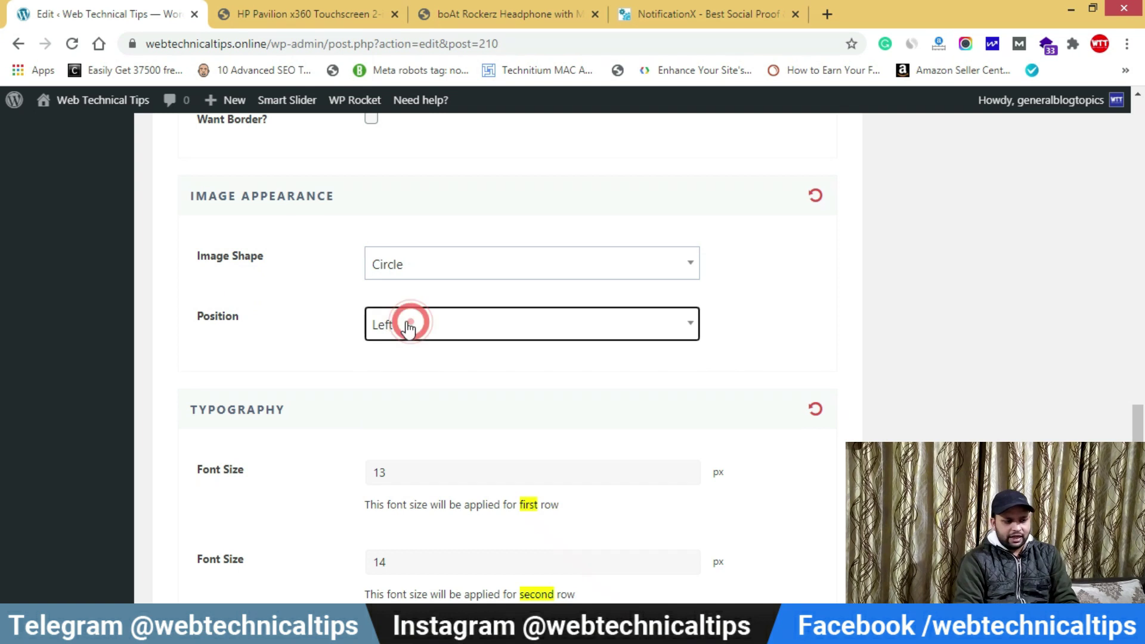
pyautogui.scroll(-4, 277, 378)
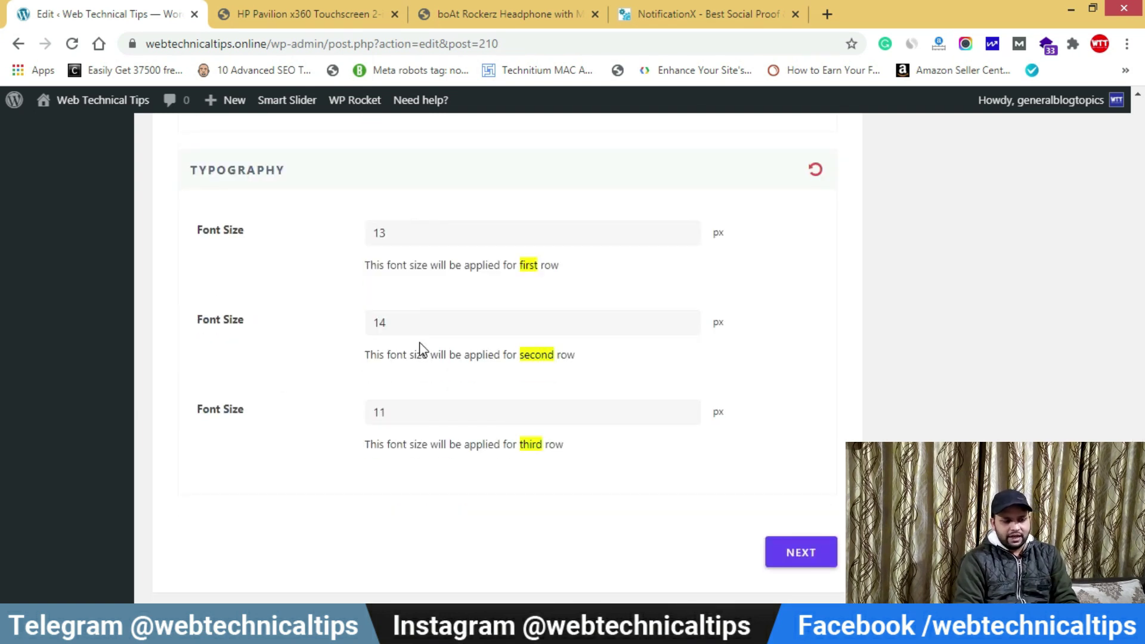
# - Go to the notification's content stage and bring up the notification template
pyautogui.scroll(15, 441, 402)
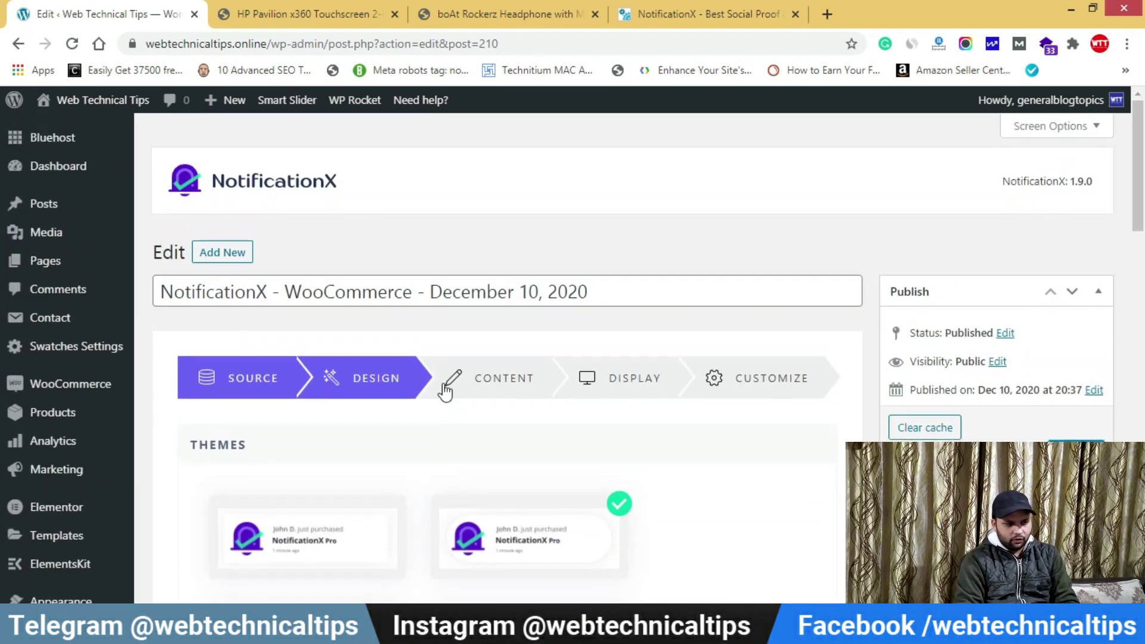
pyautogui.click(511, 384)
pyautogui.scroll(-3, 548, 392)
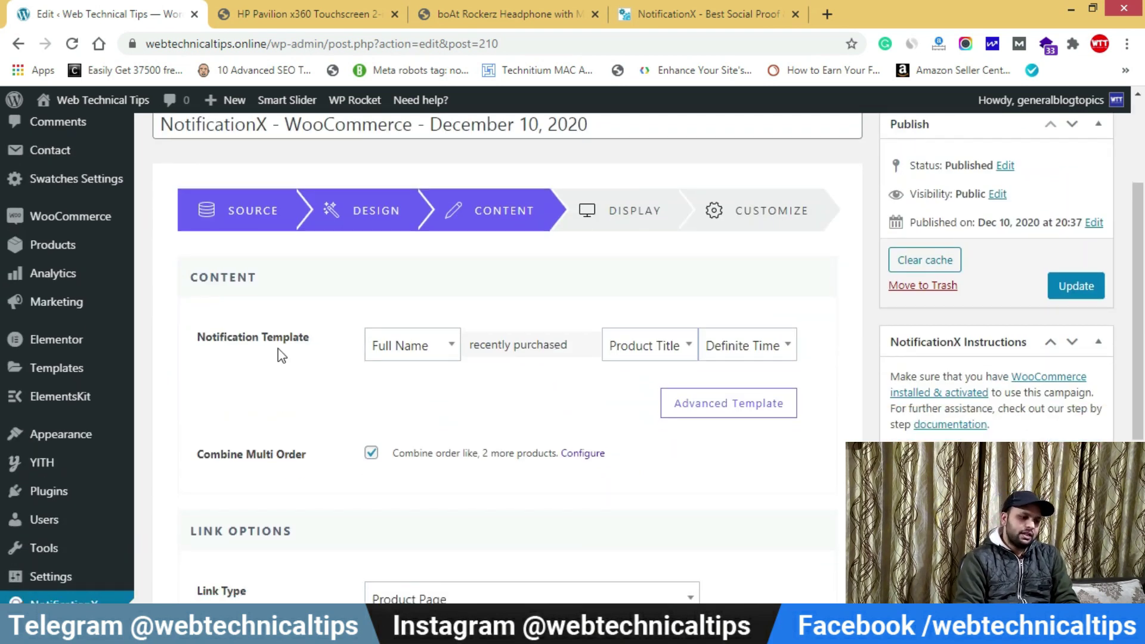
# - Try First Name, Last Name and Custom as the buyer name in the notification template
pyautogui.click(419, 349)
pyautogui.click(396, 457)
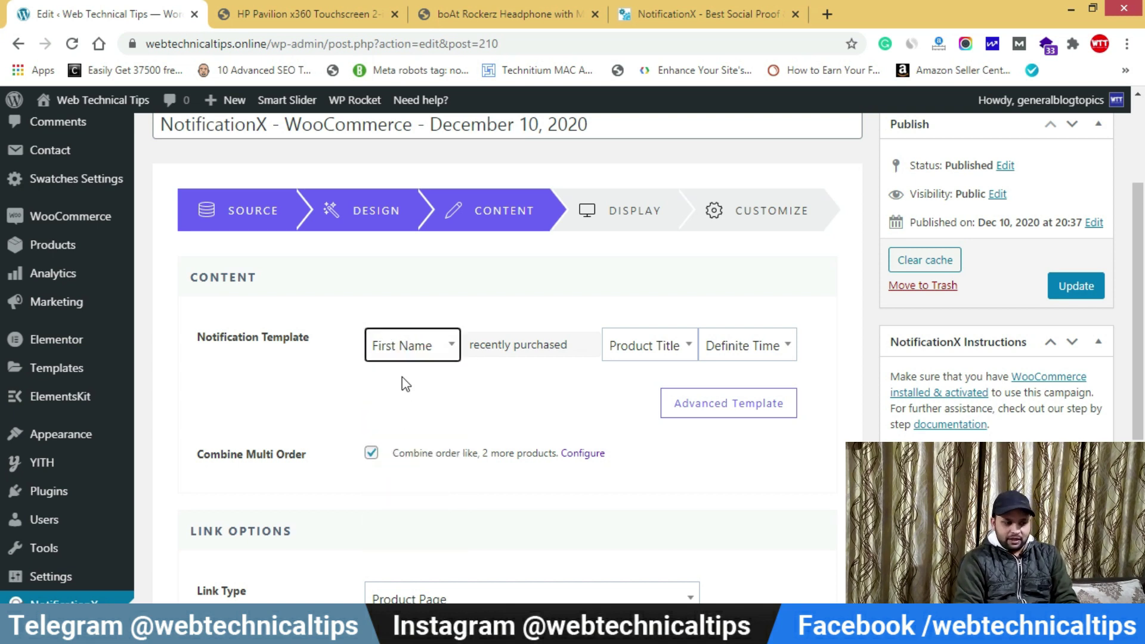
pyautogui.click(401, 350)
pyautogui.click(389, 496)
pyautogui.click(409, 352)
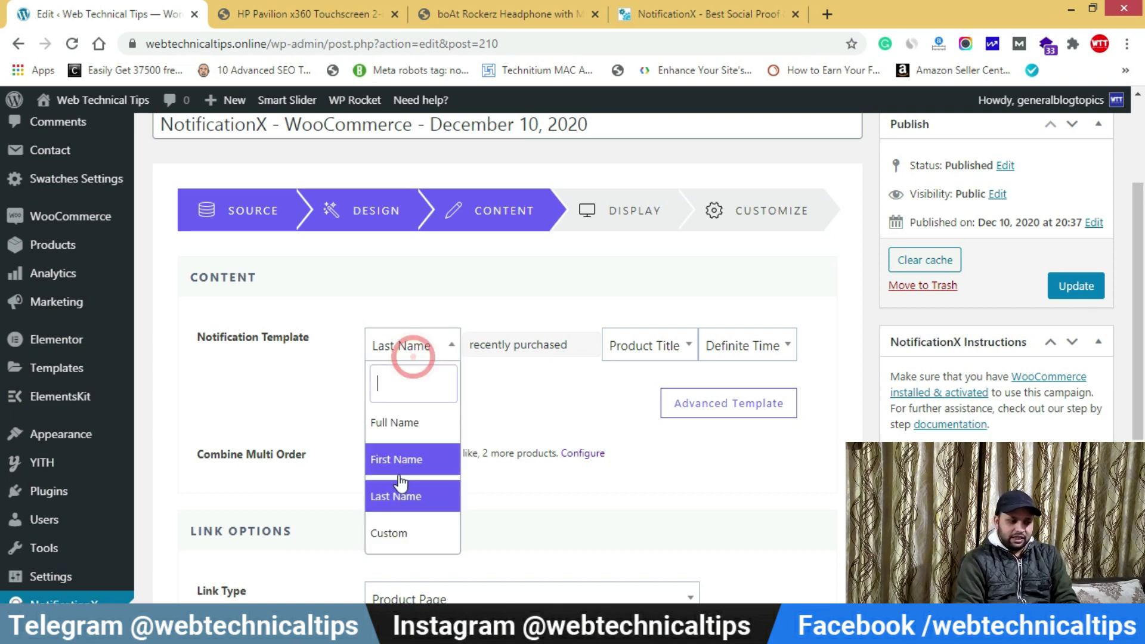
pyautogui.click(394, 532)
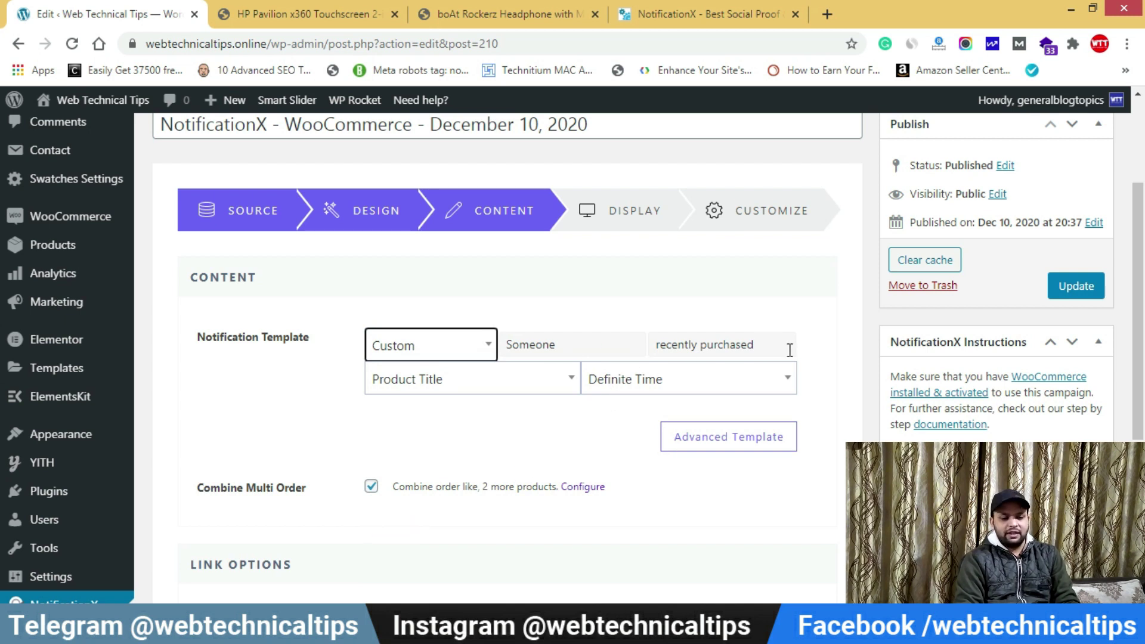
# - Examine the template's product title and time choices and the available link types without changing them
pyautogui.click(521, 384)
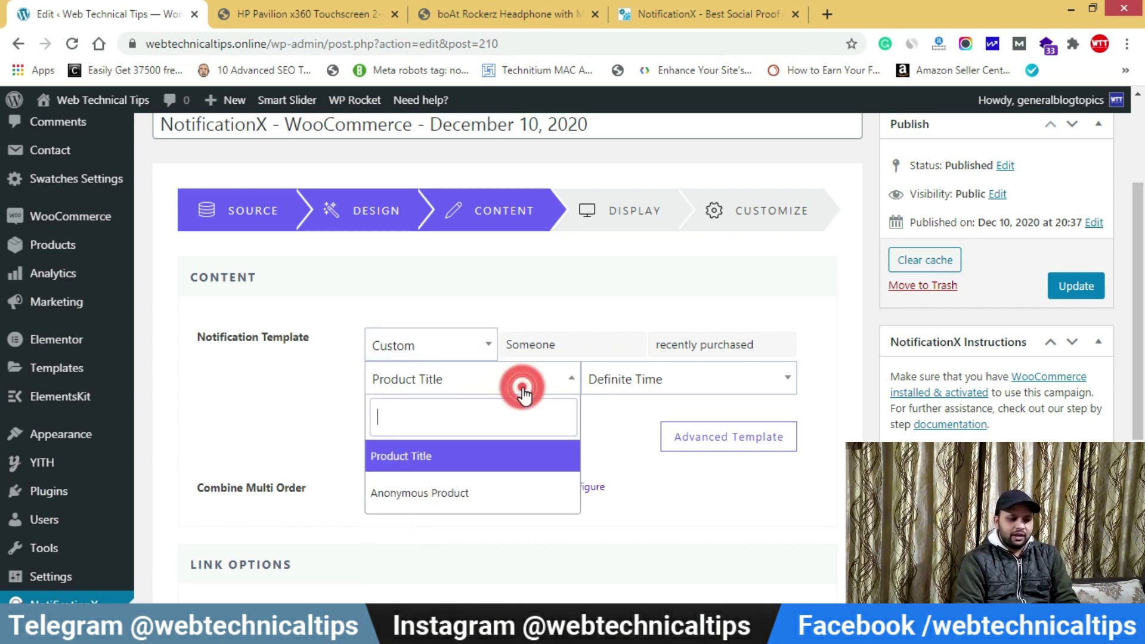
pyautogui.click(682, 388)
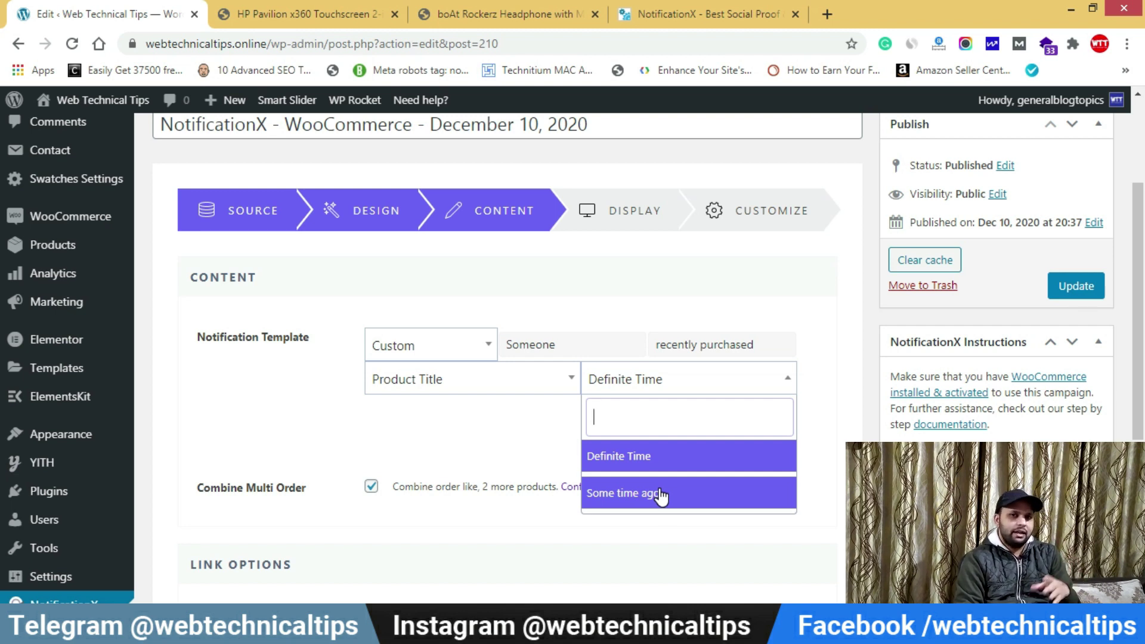
pyautogui.click(703, 386)
pyautogui.scroll(-3, 680, 391)
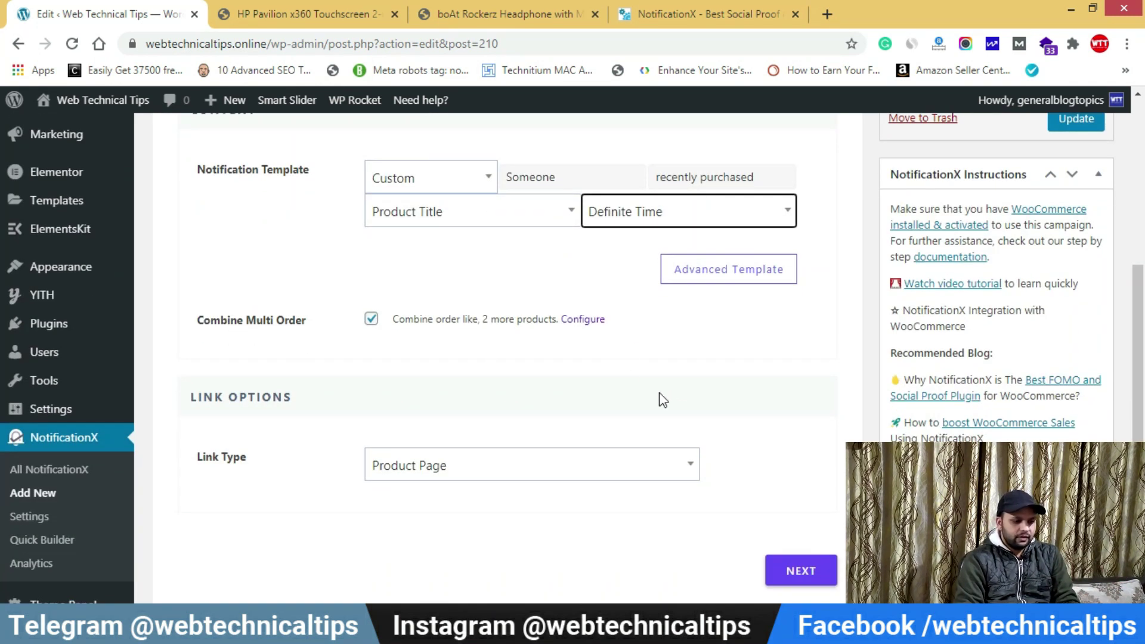
pyautogui.scroll(-3, 325, 364)
pyautogui.scroll(2, 322, 406)
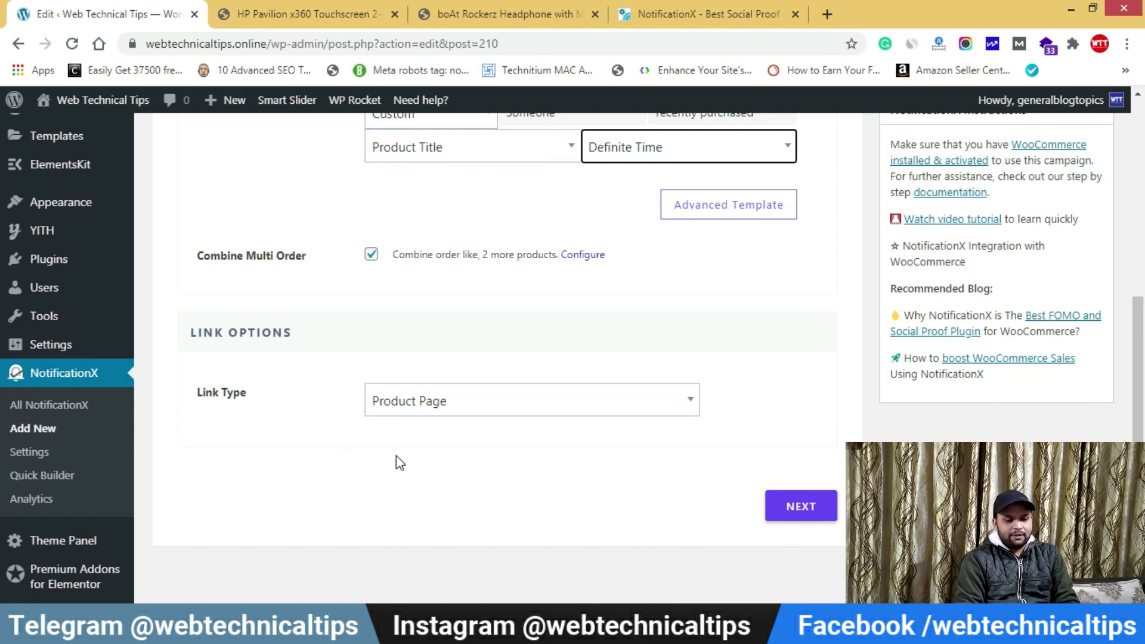
pyautogui.click(501, 403)
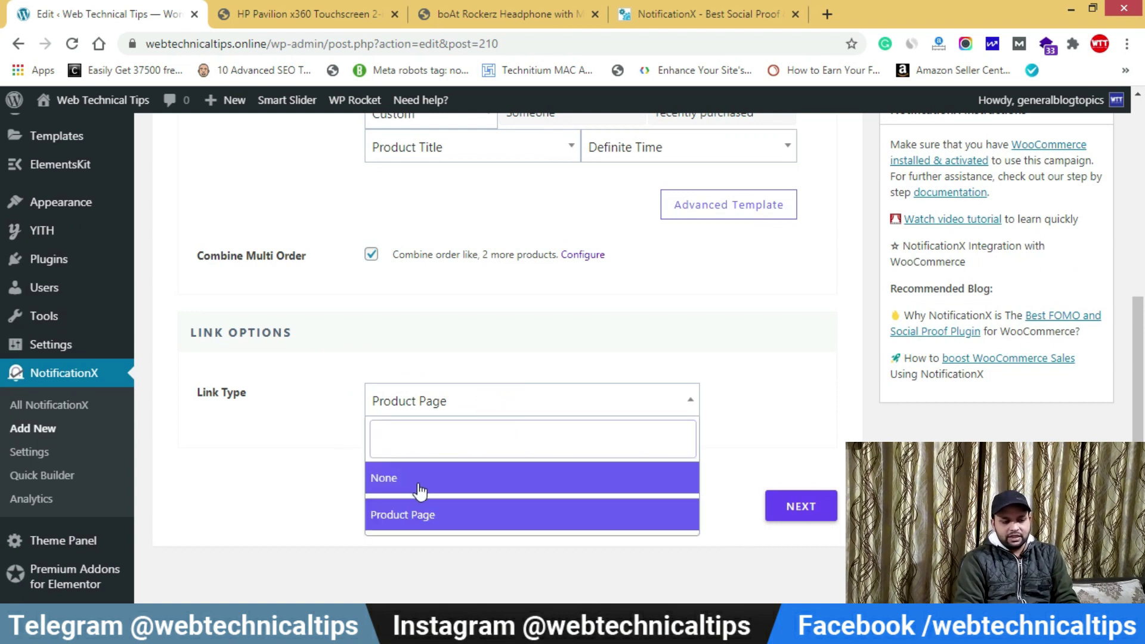
pyautogui.click(769, 420)
# - Set the buyer name in the notification template to Full Name
pyautogui.scroll(7, 491, 447)
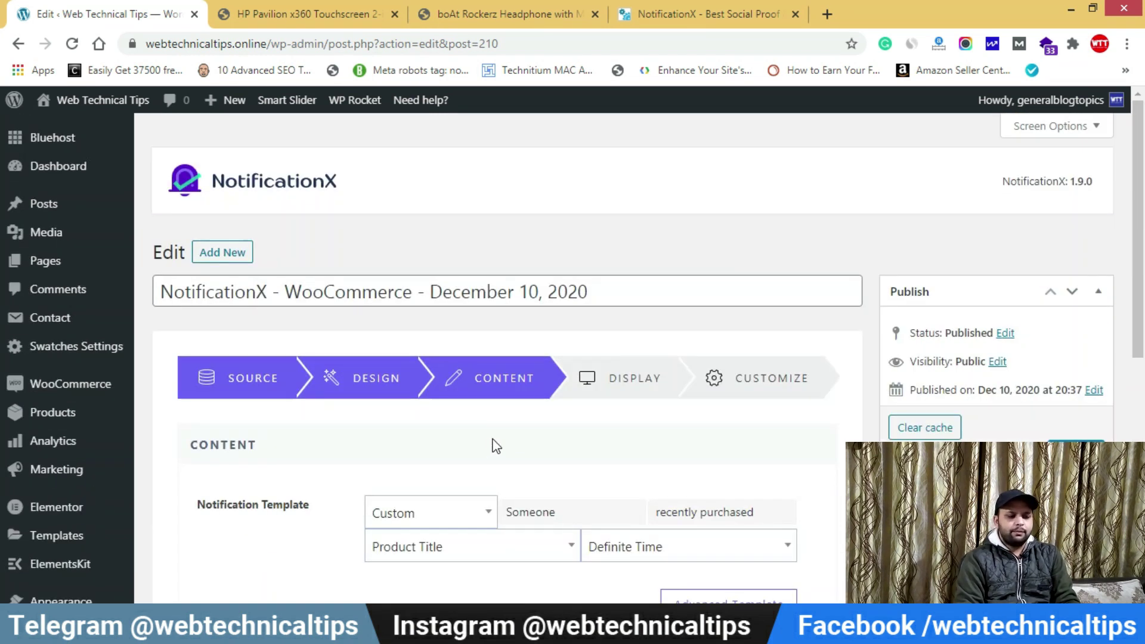
pyautogui.scroll(-3, 497, 447)
pyautogui.click(456, 349)
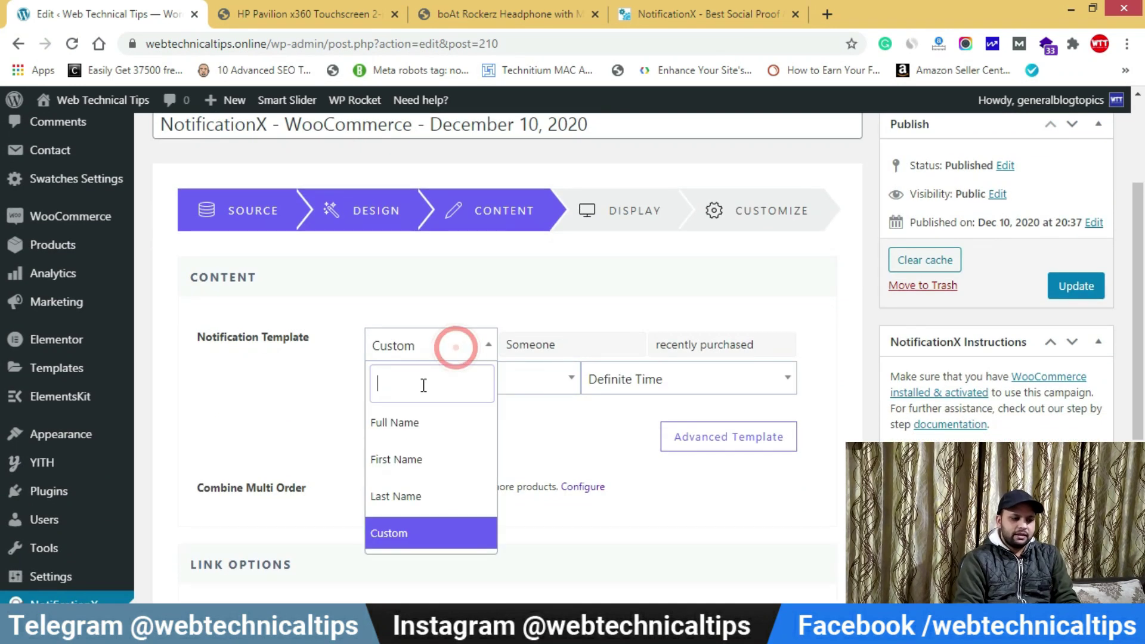
pyautogui.click(401, 424)
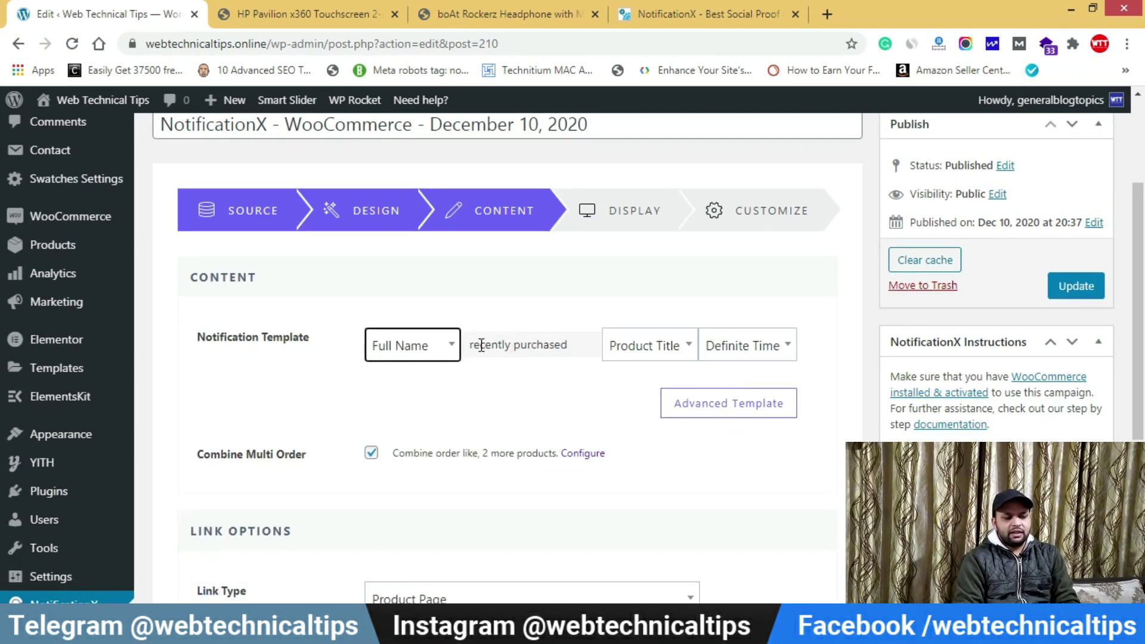
# - Go to the notification's display stage, try Show Default Image, and leave it off so the Featured Image is used
pyautogui.scroll(-5, 572, 349)
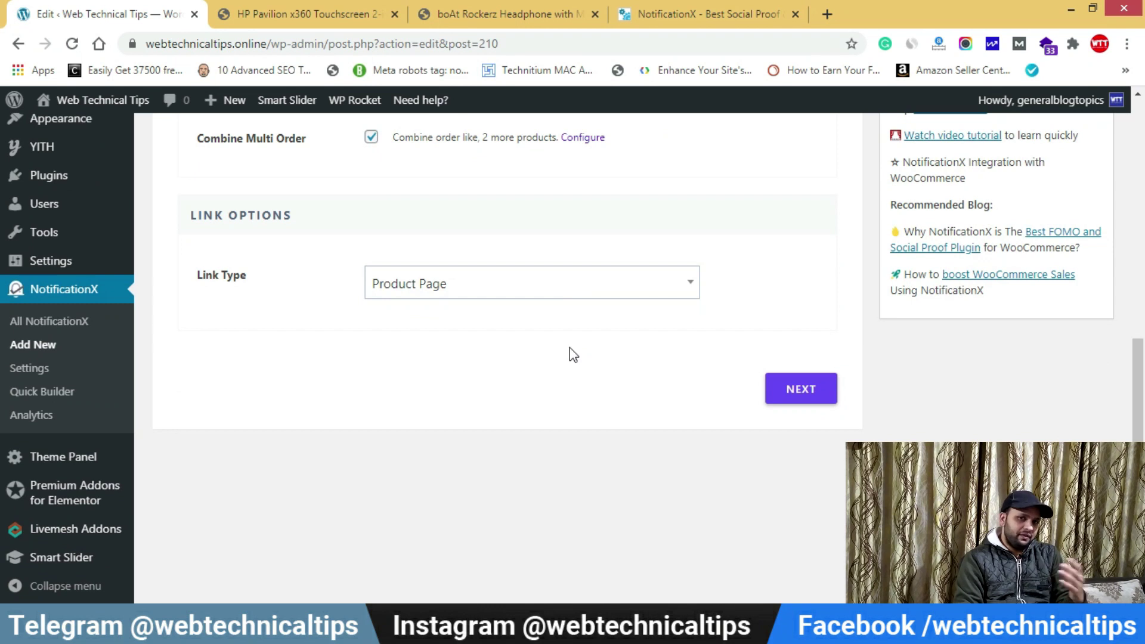
pyautogui.scroll(9, 641, 360)
pyautogui.click(641, 385)
pyautogui.scroll(-1, 584, 418)
pyautogui.scroll(-2, 585, 417)
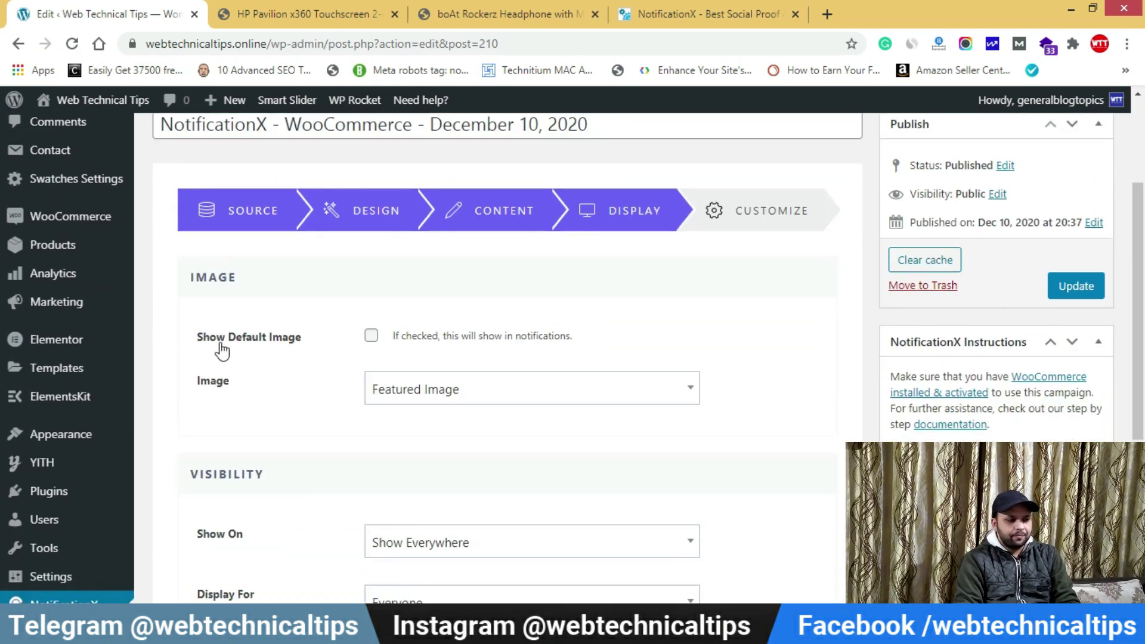
pyautogui.click(370, 336)
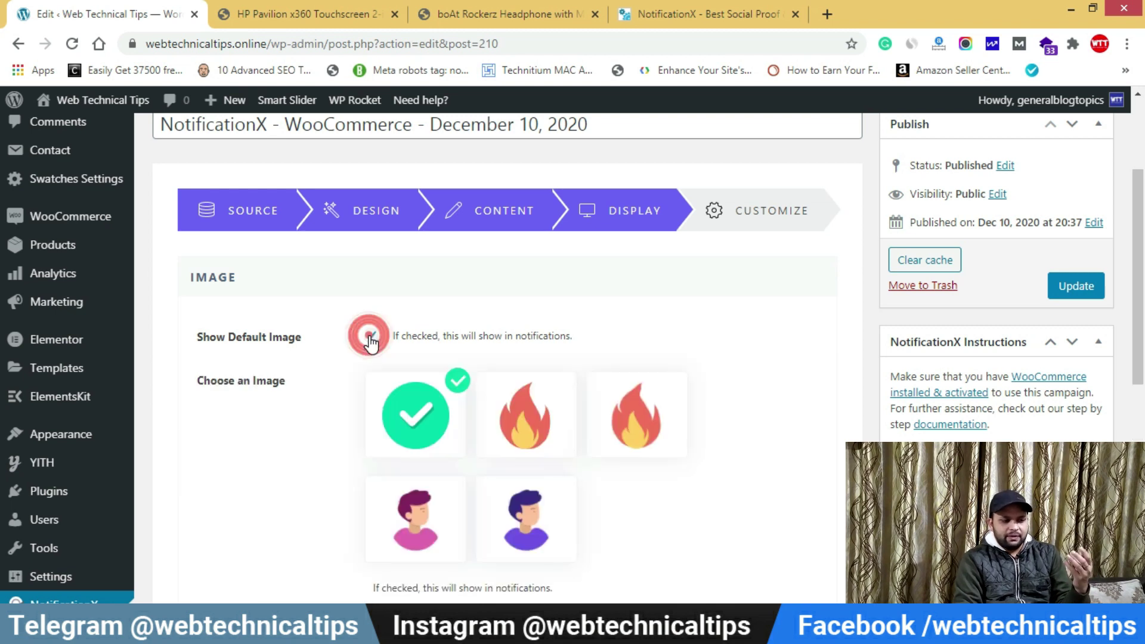
pyautogui.click(370, 336)
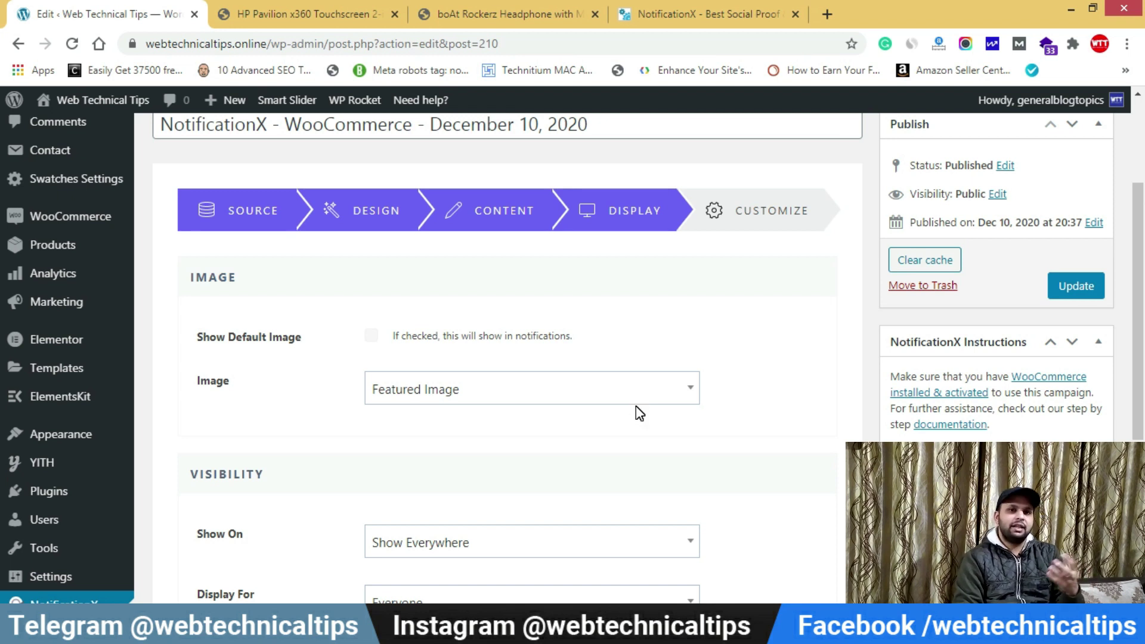
# - Check the visibility choices, keeping Show On at Show Everywhere and Display For at Everyone
pyautogui.scroll(-4, 344, 402)
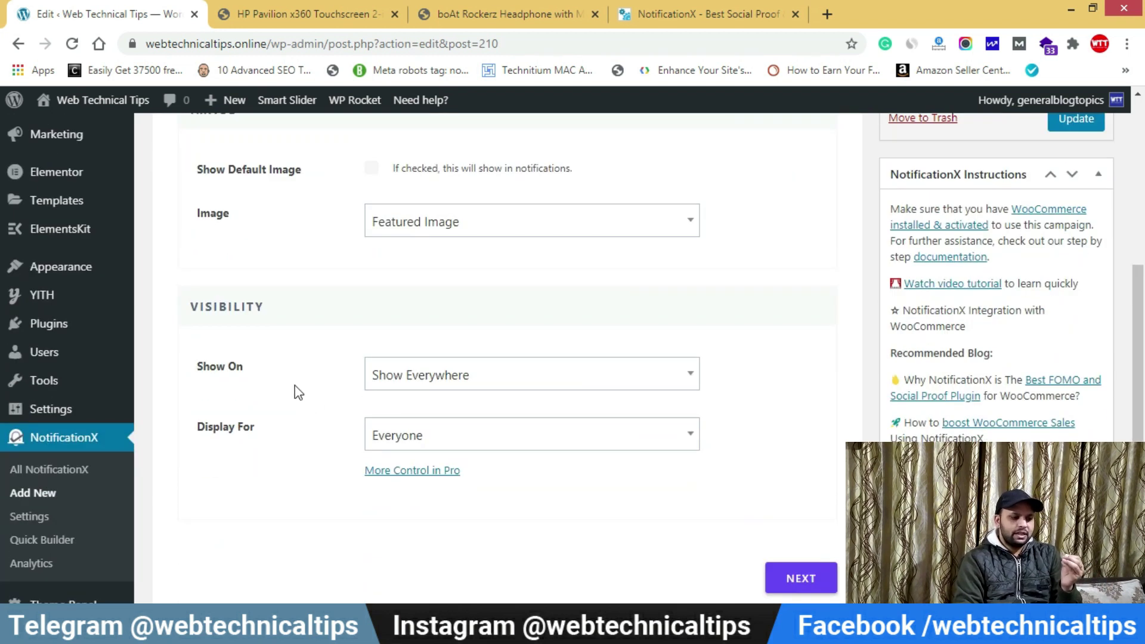
pyautogui.click(502, 298)
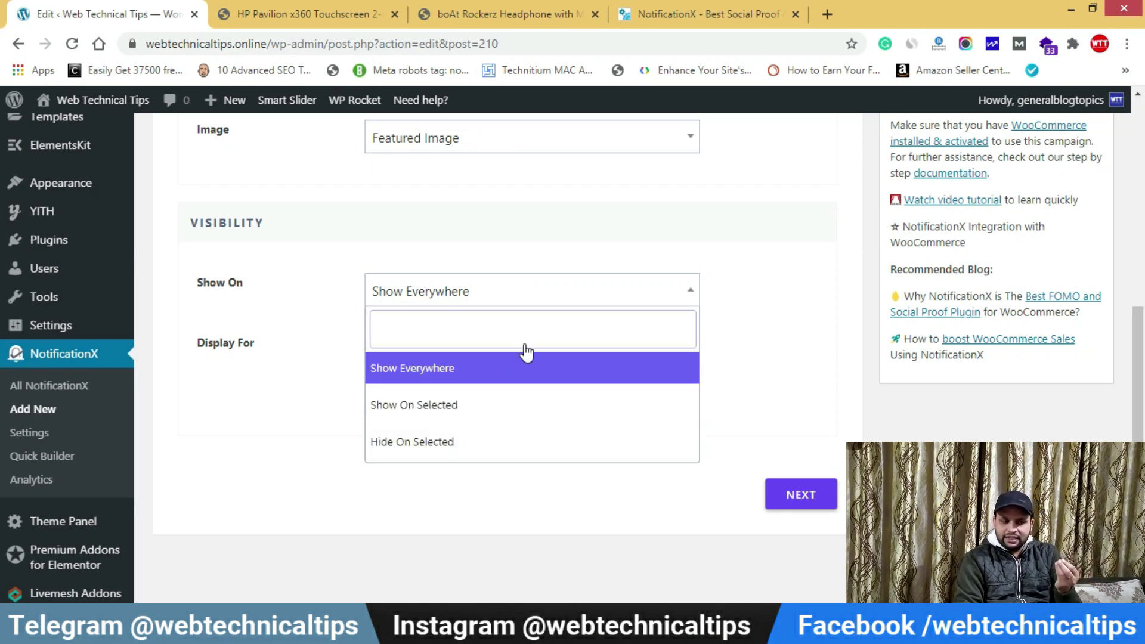
pyautogui.click(507, 291)
pyautogui.click(457, 353)
pyautogui.click(437, 429)
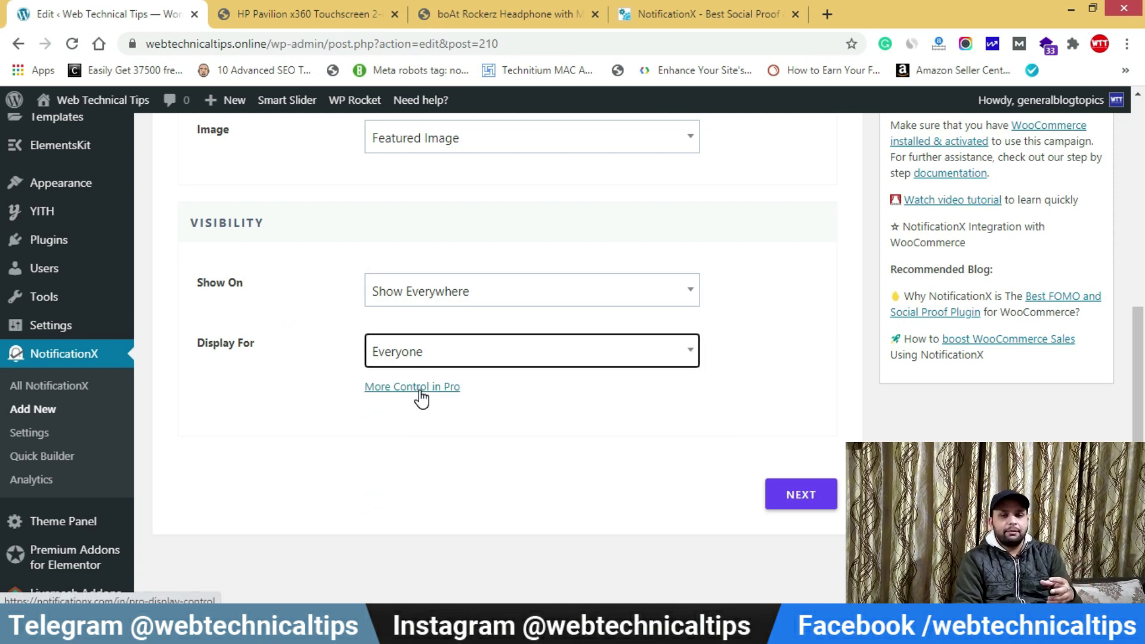
pyautogui.scroll(-1, 697, 463)
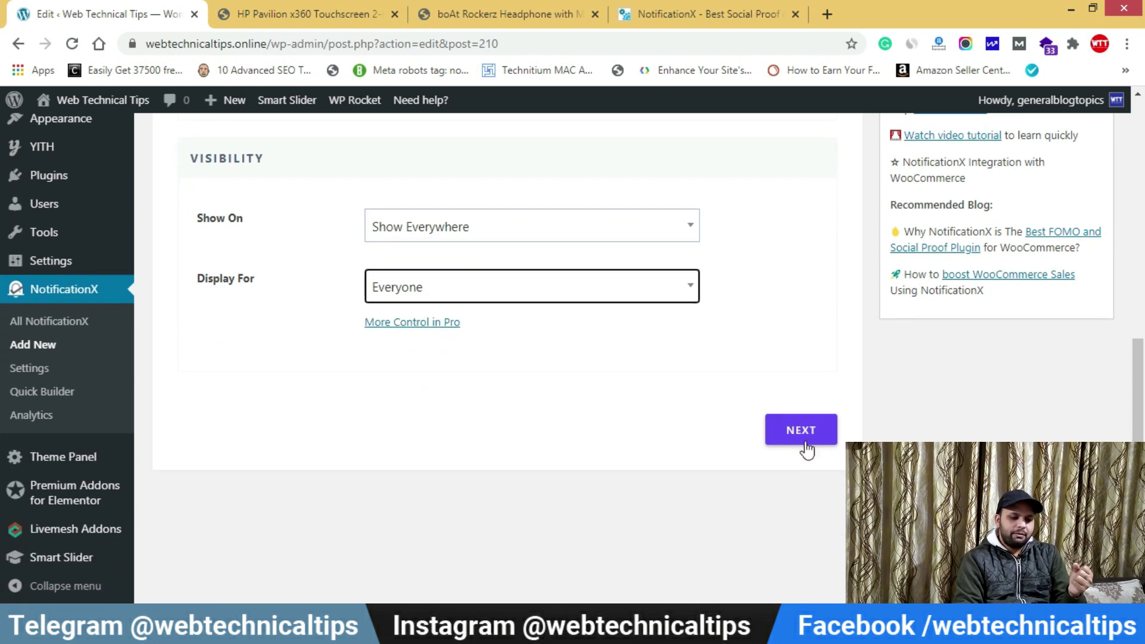
# - Continue to the customize stage and review its appearance, queue management, timing and behaviour settings
pyautogui.click(809, 434)
pyautogui.scroll(7, 826, 457)
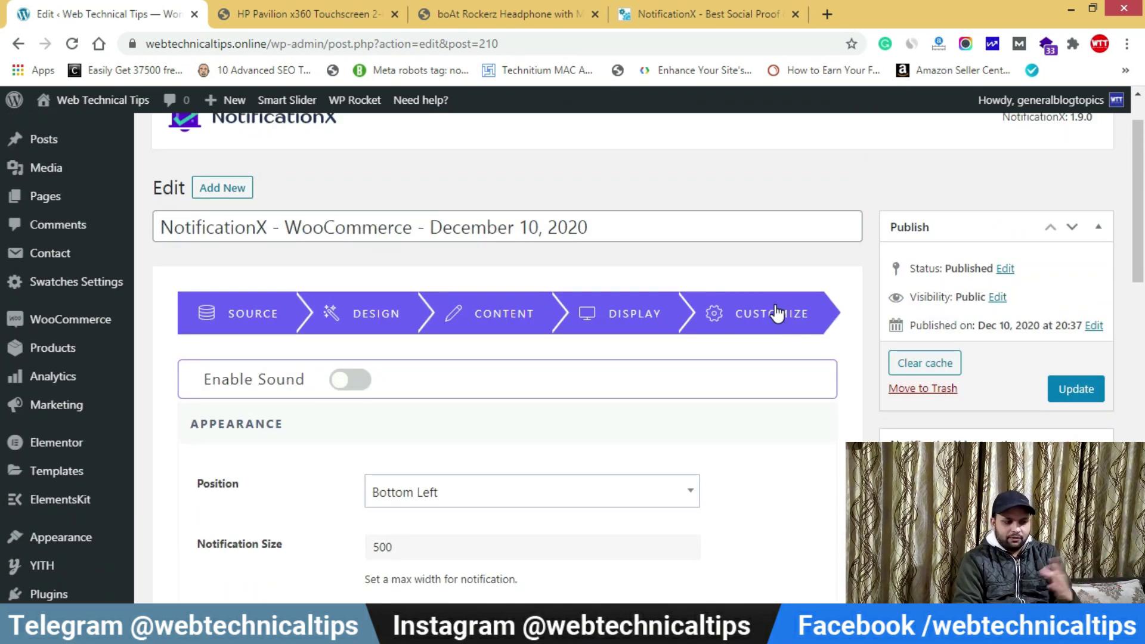
pyautogui.scroll(-3, 777, 378)
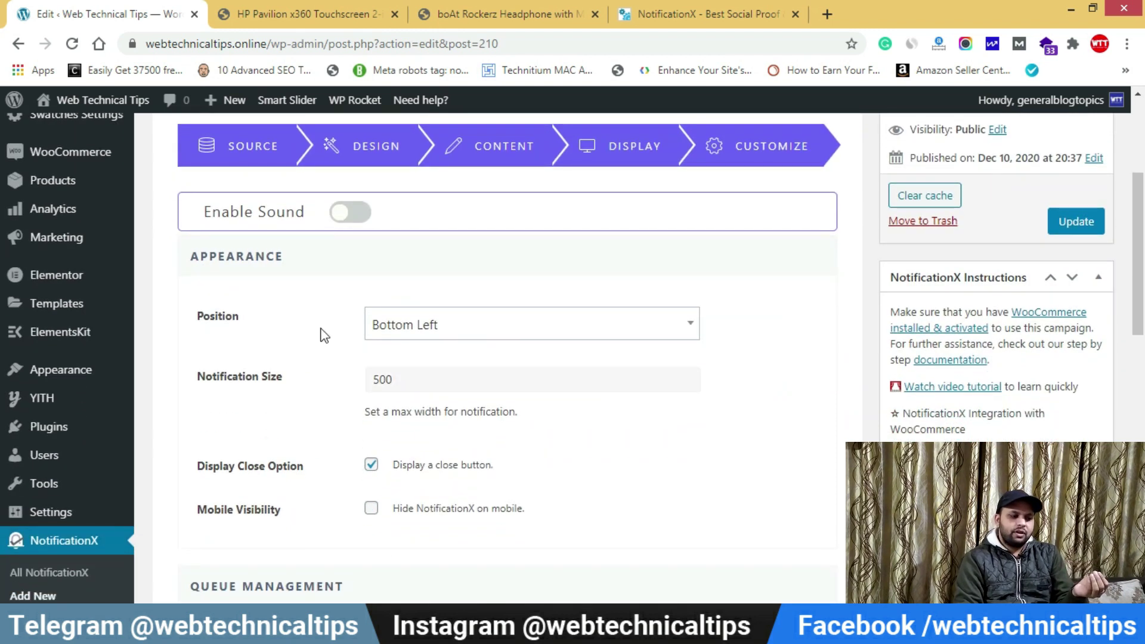
pyautogui.scroll(-2, 376, 296)
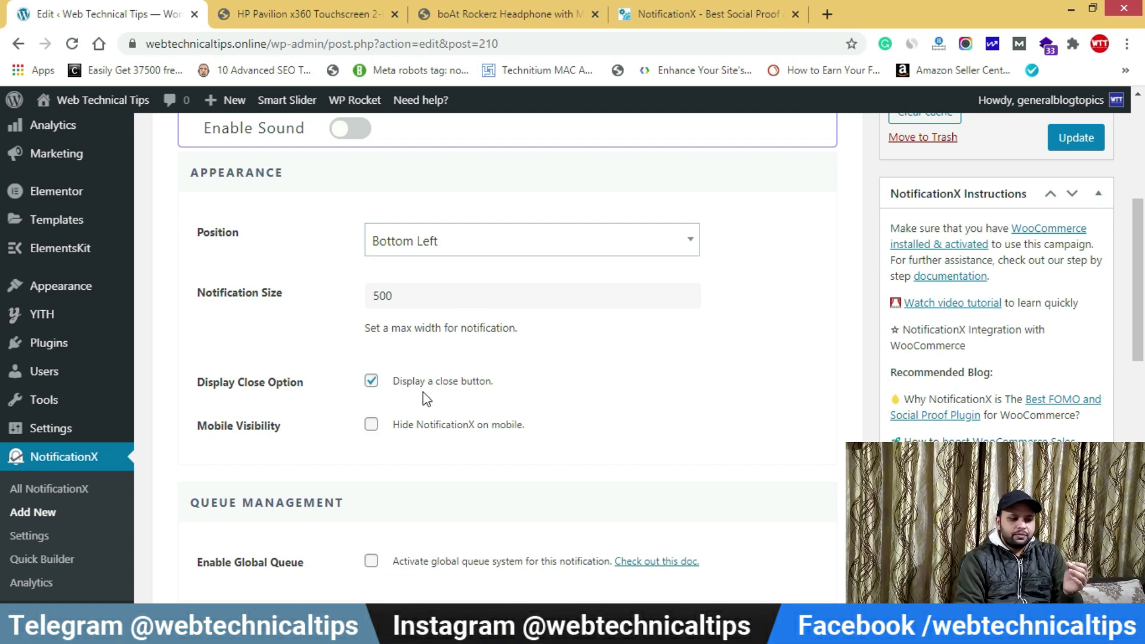
pyautogui.scroll(-2, 479, 364)
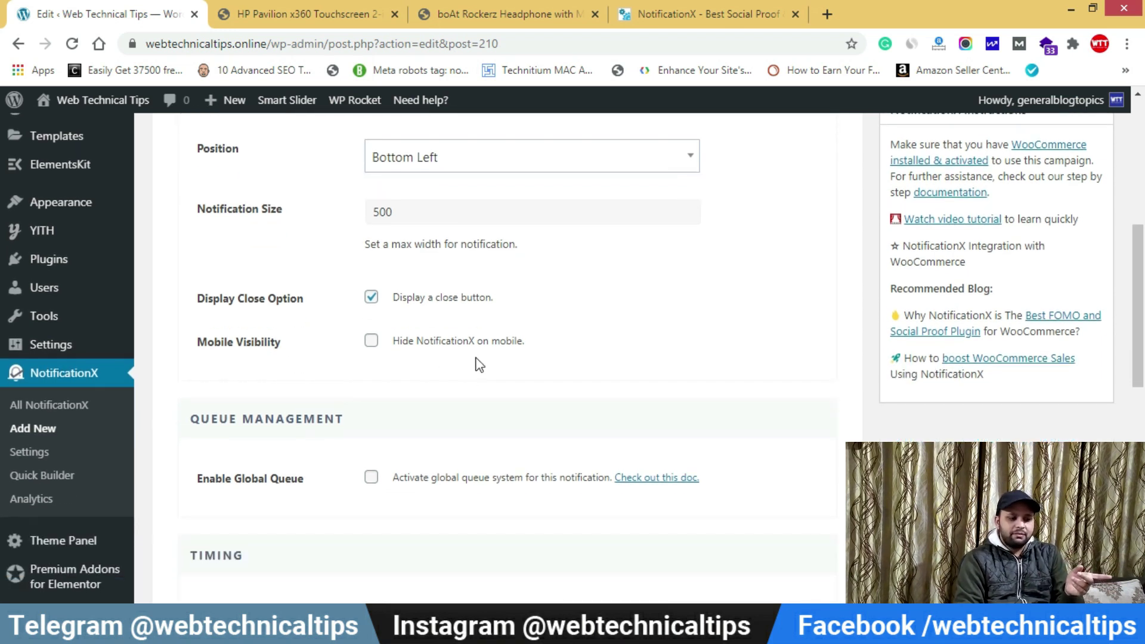
pyautogui.scroll(-2, 524, 362)
pyautogui.scroll(-4, 297, 356)
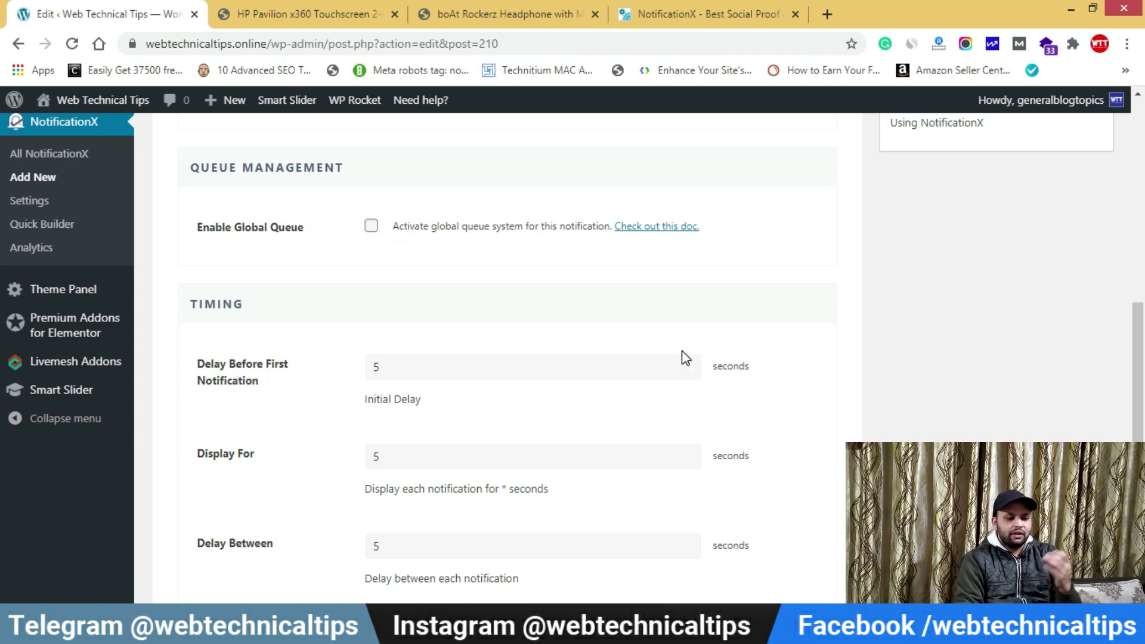
pyautogui.scroll(-4, 596, 390)
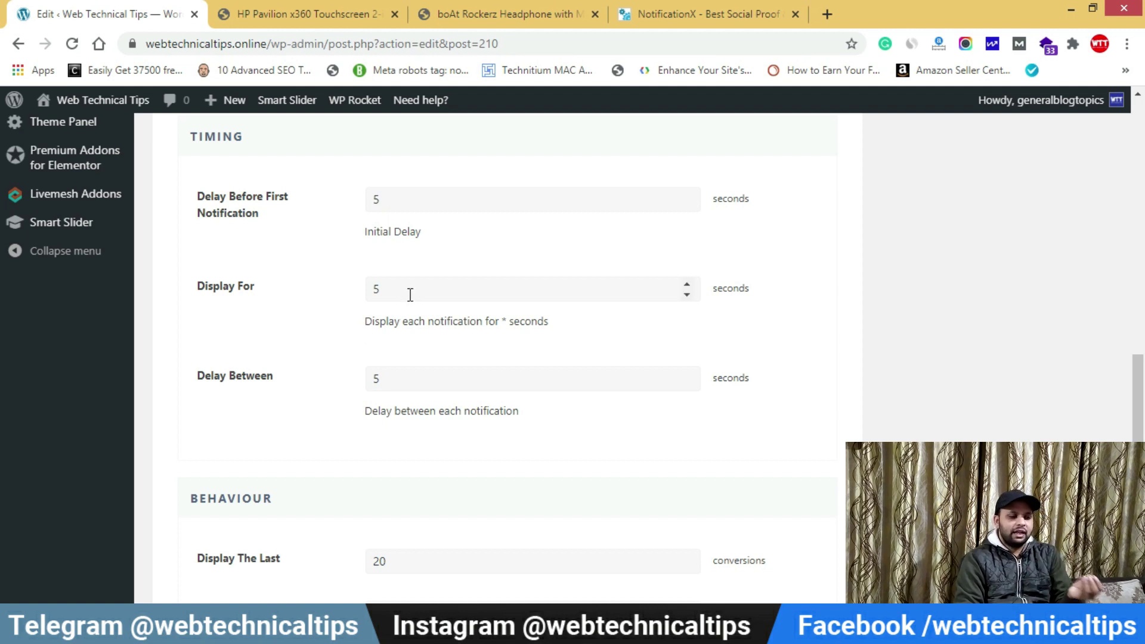
pyautogui.scroll(-3, 191, 366)
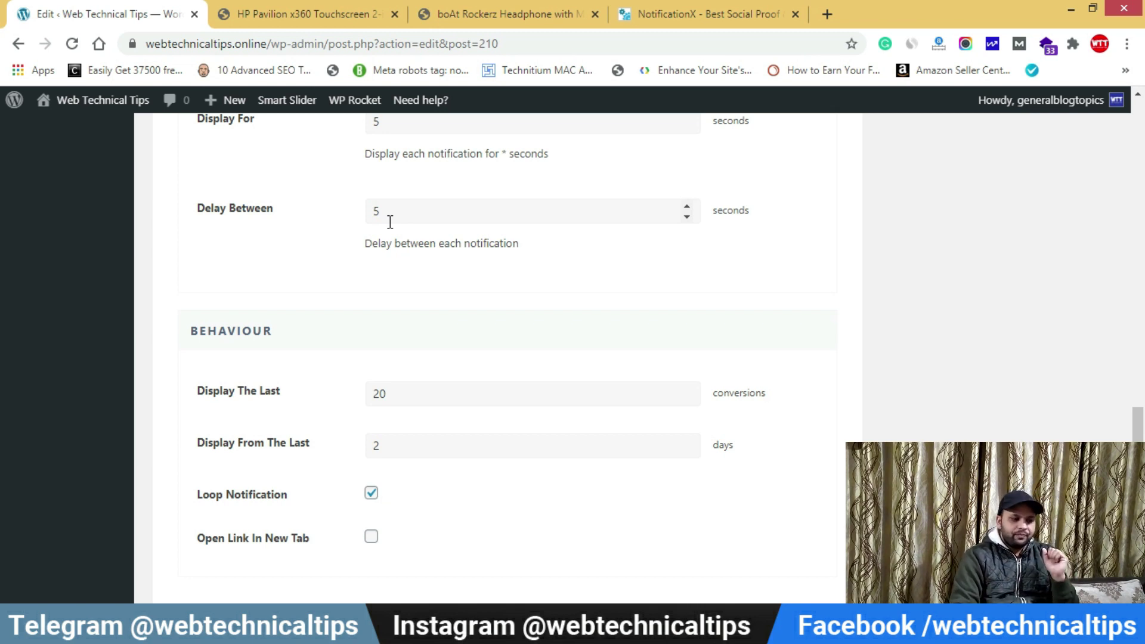
# - Turn off Loop Notification in the behaviour settings
pyautogui.scroll(-2, 302, 385)
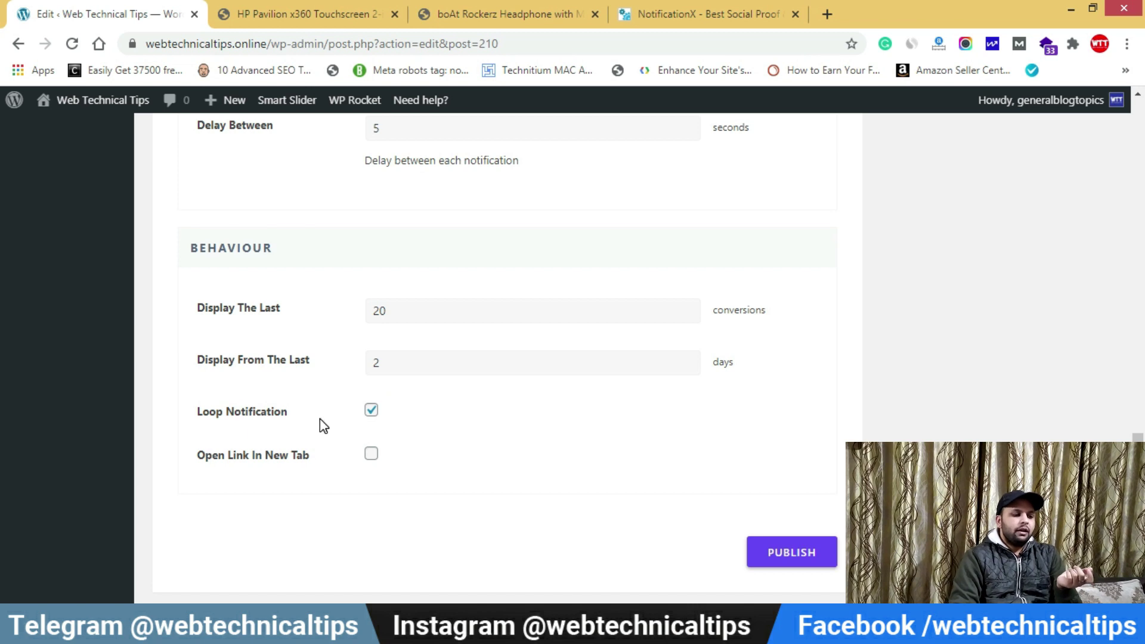
pyautogui.click(372, 411)
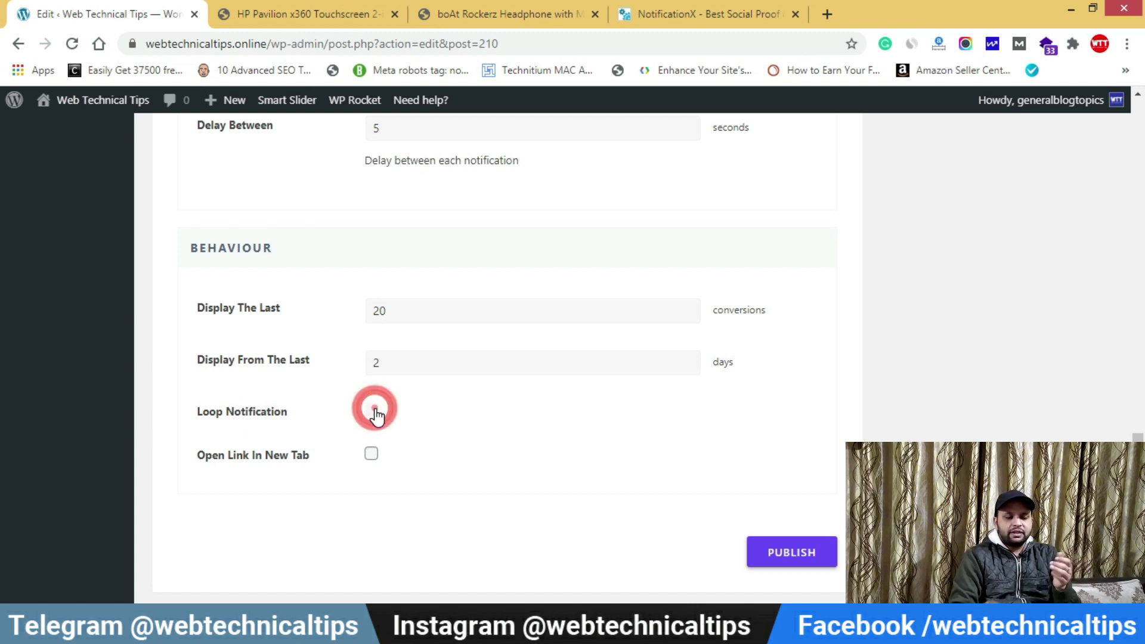
# - Turn Loop Notification back on and publish the WooCommerce sales notification with its updated settings
pyautogui.click(372, 412)
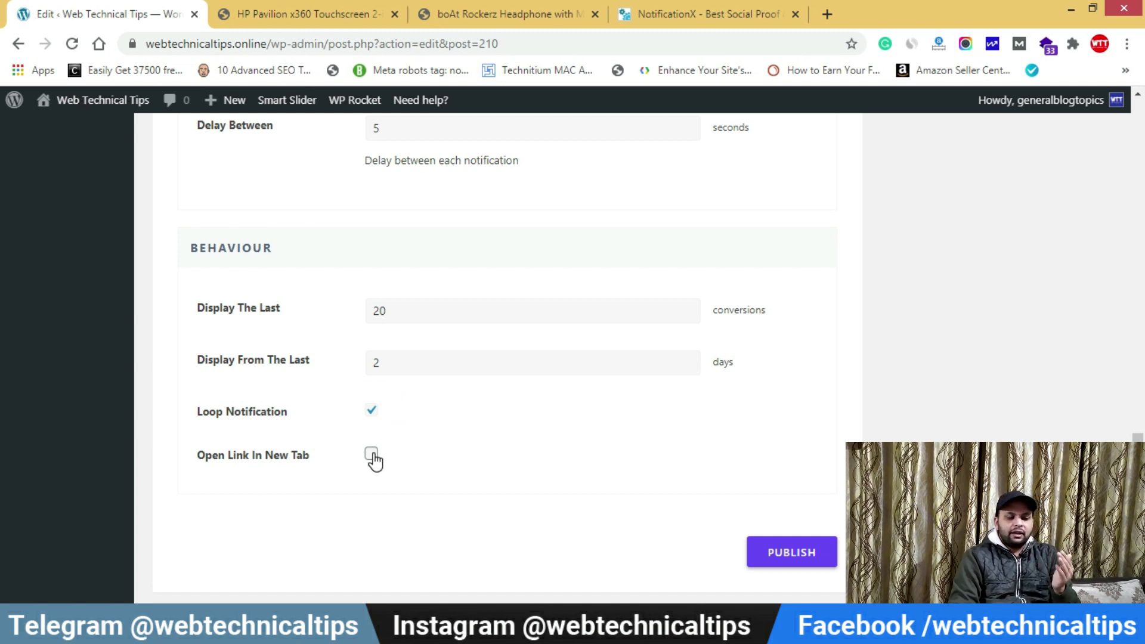
pyautogui.scroll(20, 756, 510)
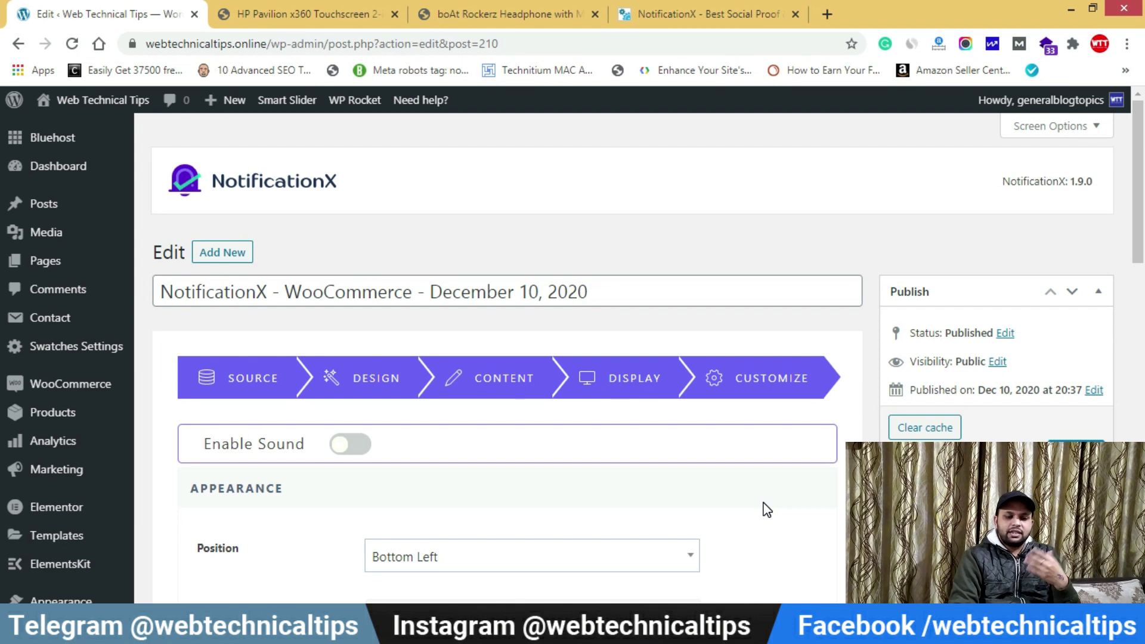
pyautogui.scroll(-20, 767, 510)
pyautogui.click(796, 561)
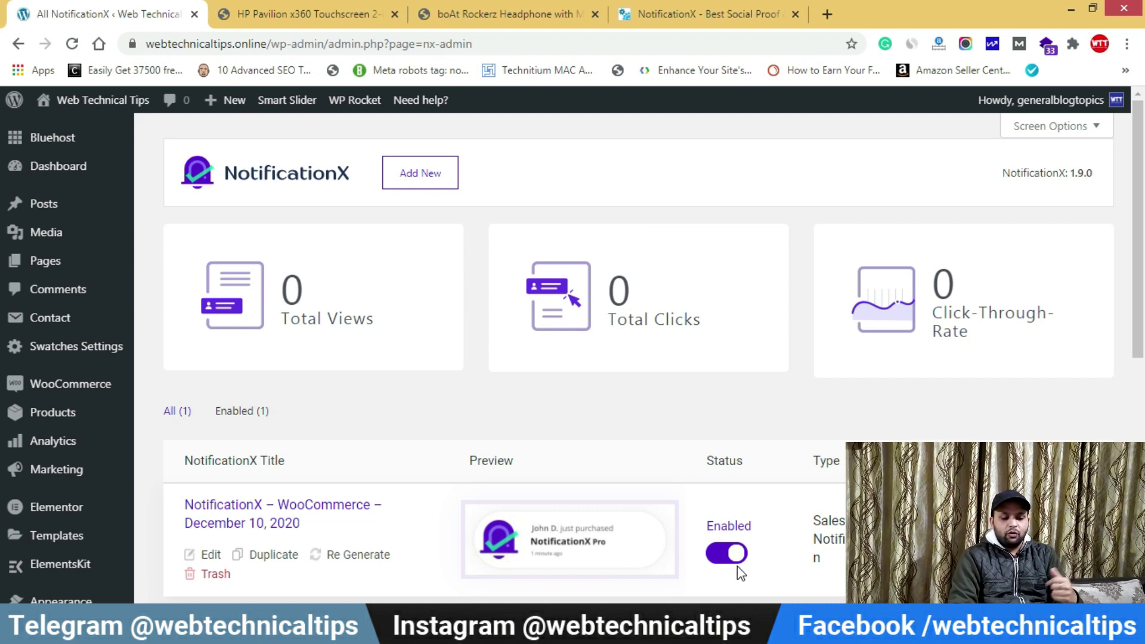
# - Open the store's homepage in a new browser tab and switch to it
pyautogui.scroll(-2, 761, 463)
pyautogui.scroll(2, 762, 462)
pyautogui.rightClick(64, 130)
pyautogui.click(108, 141)
pyautogui.click(257, 7)
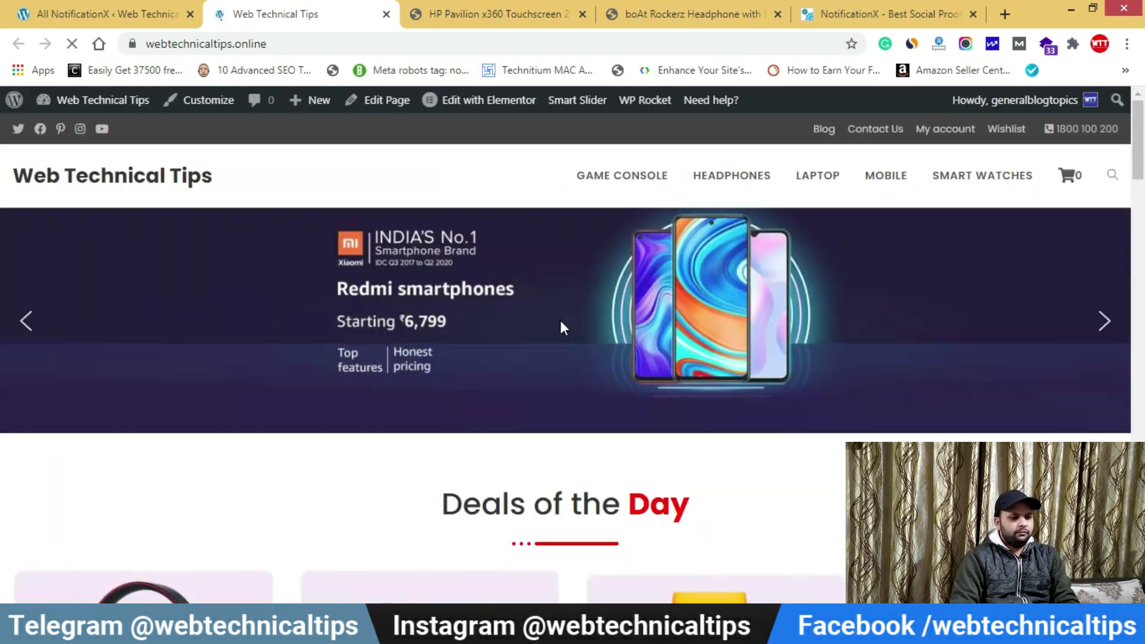
# - Look through the homepage sections from Deals of the Day to Tech News to check for the live sales popup
pyautogui.scroll(-8, 563, 302)
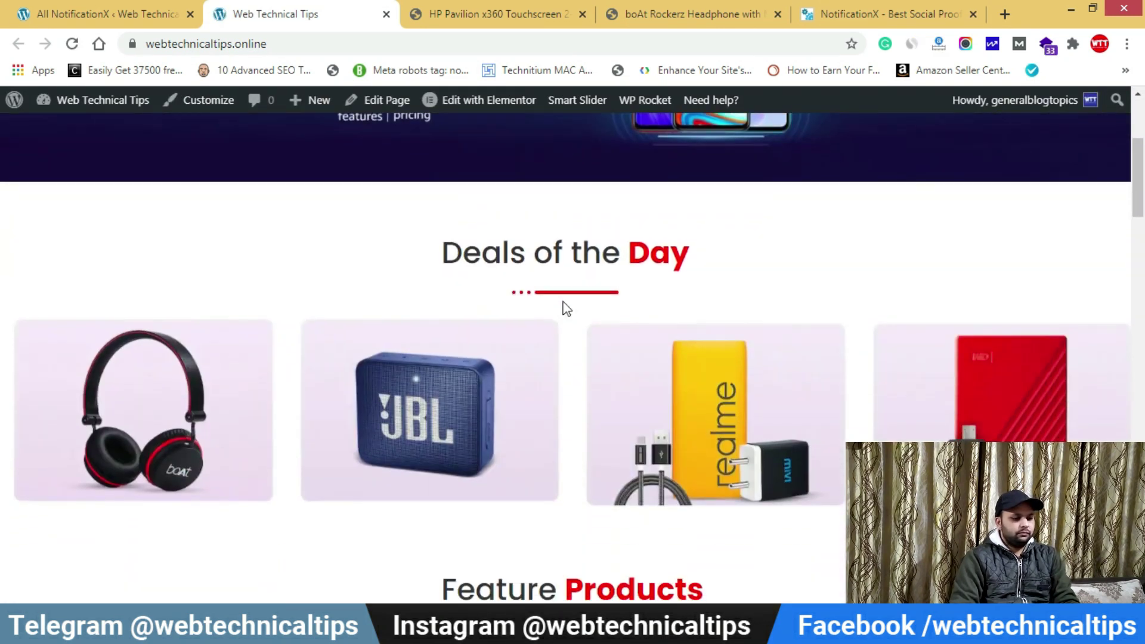
pyautogui.scroll(-9, 564, 307)
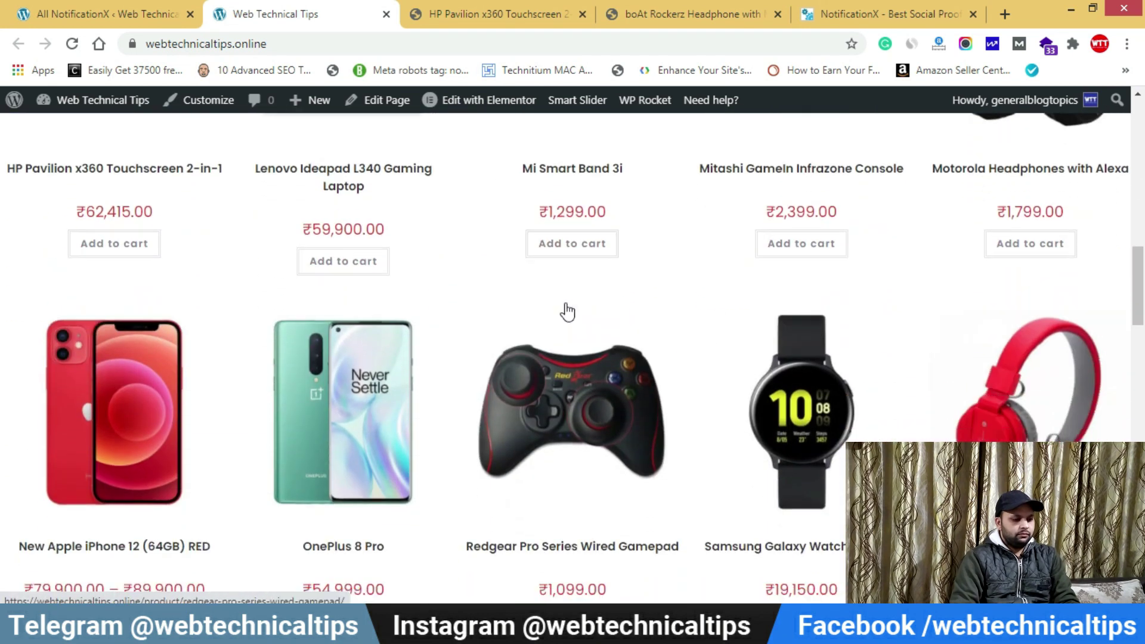
pyautogui.scroll(-8, 581, 310)
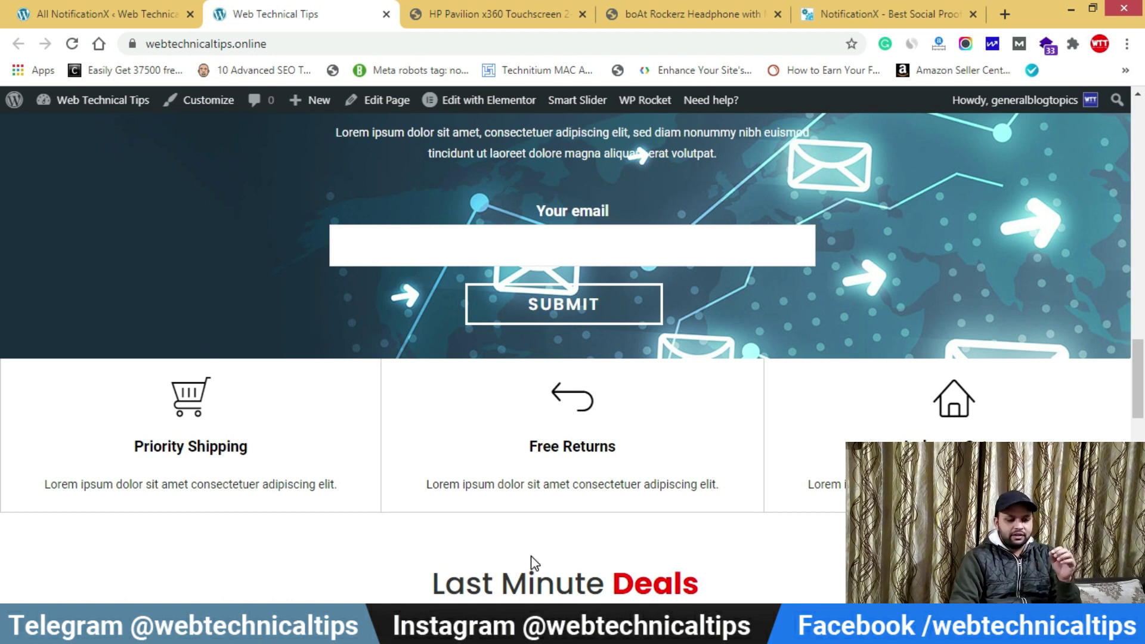
pyautogui.scroll(-6, 531, 556)
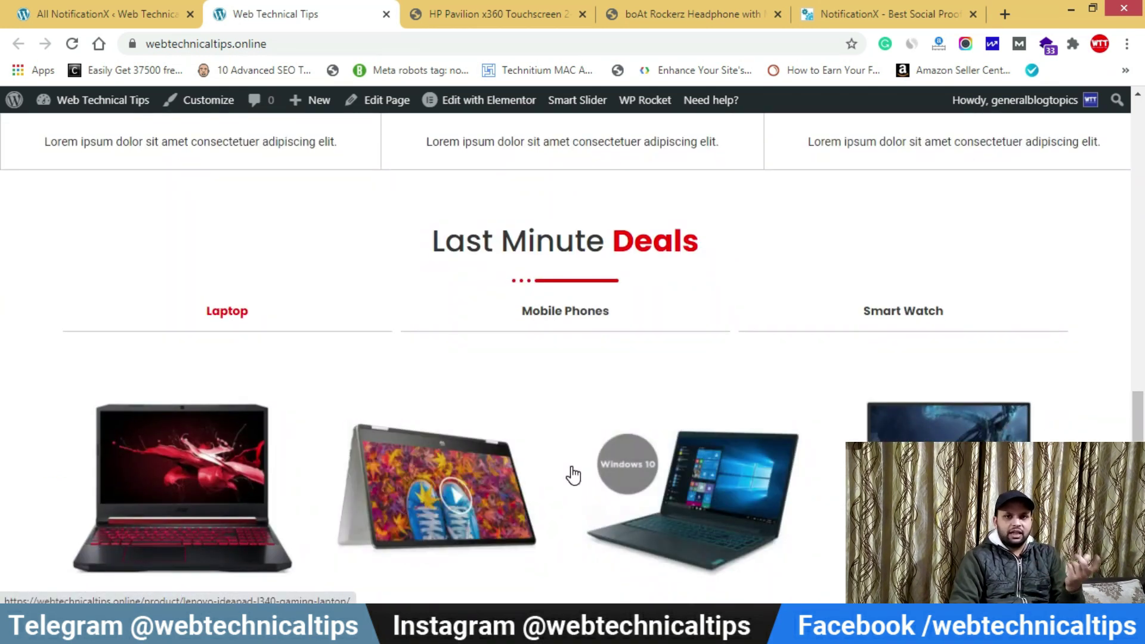
pyautogui.scroll(-5, 557, 465)
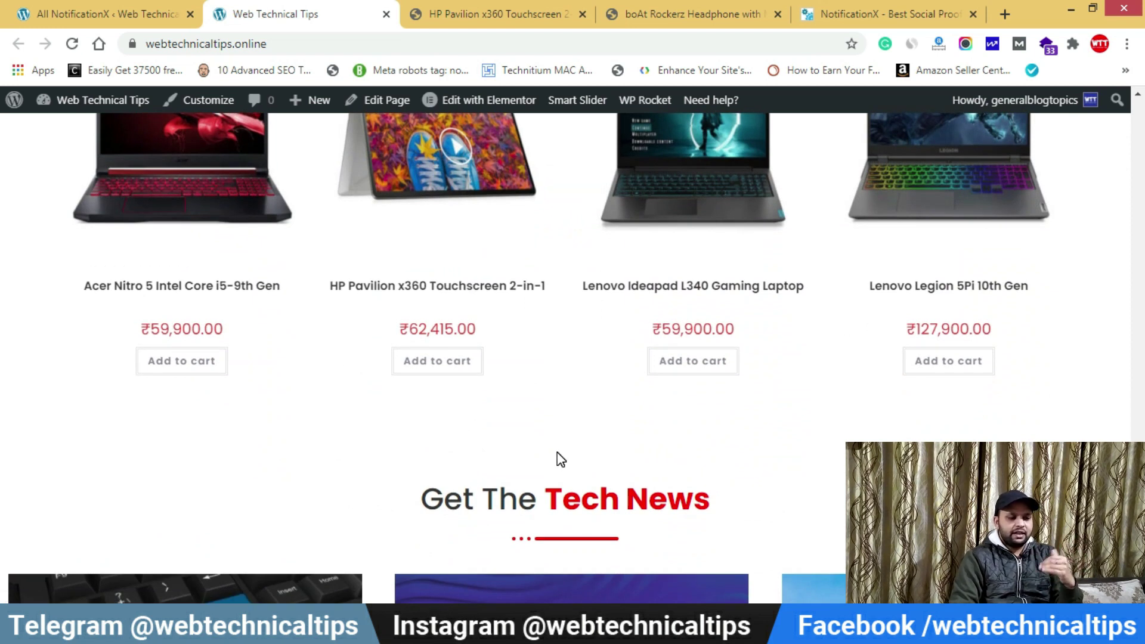
pyautogui.scroll(-4, 558, 459)
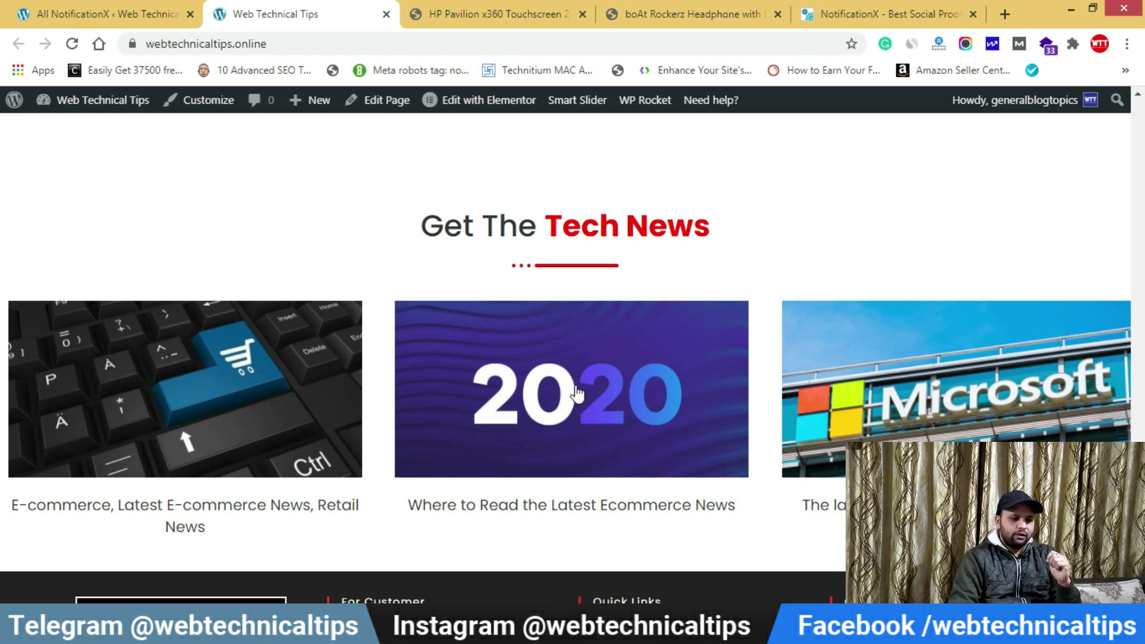
pyautogui.scroll(-5, 570, 384)
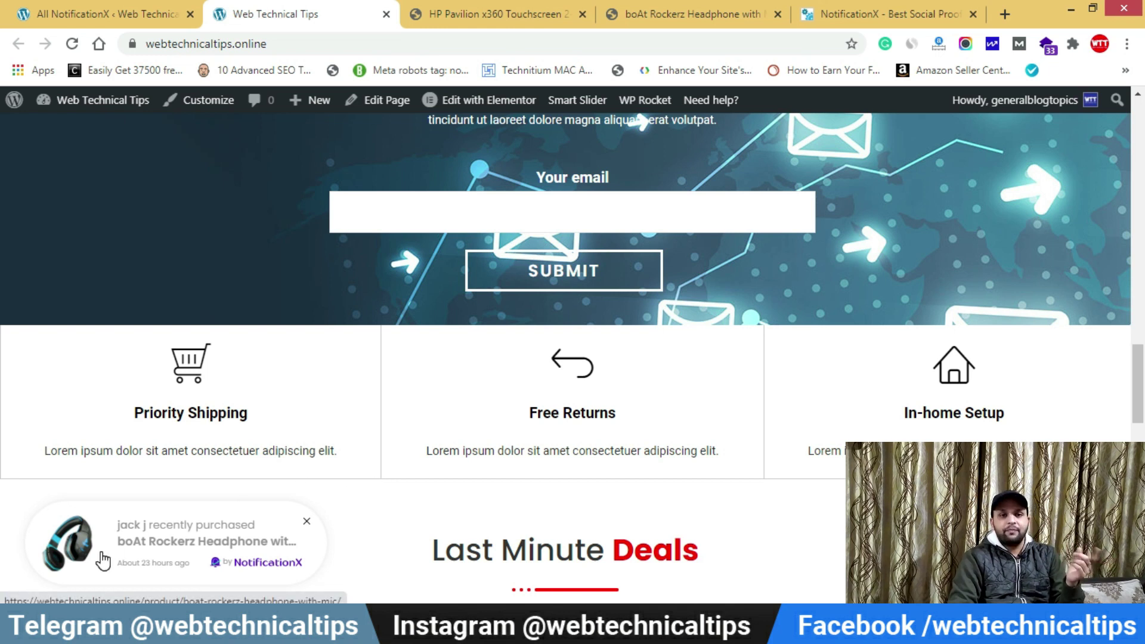
# - Follow the sales popup to the boAt Rockerz Headphone with Mic product page and look over that page
pyautogui.click(155, 536)
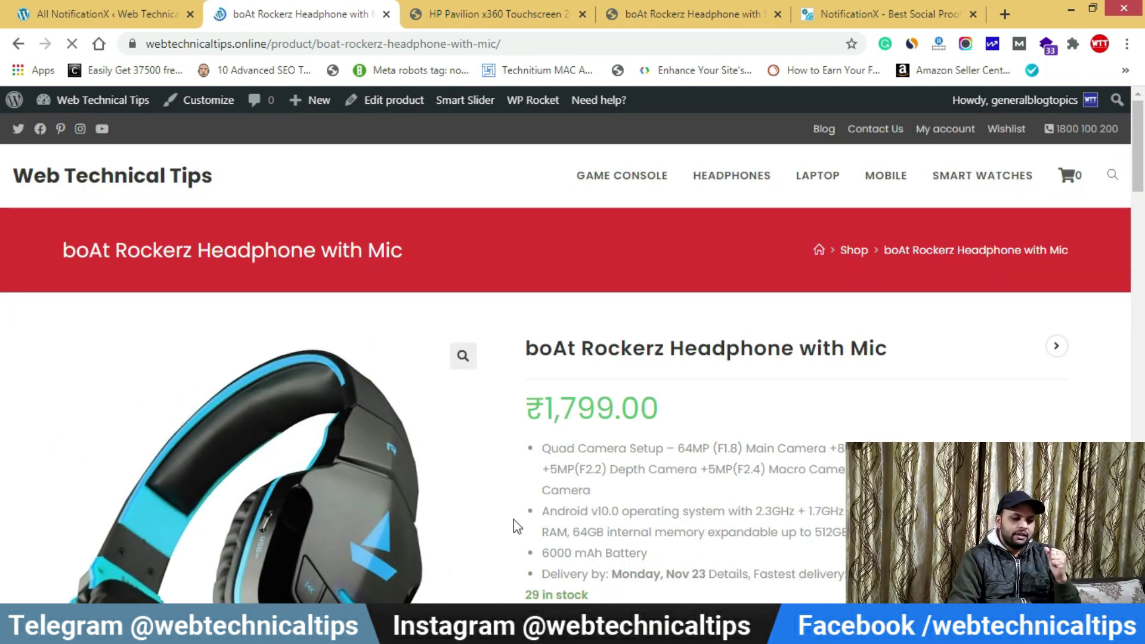
pyautogui.scroll(-4, 668, 441)
pyautogui.scroll(-7, 668, 441)
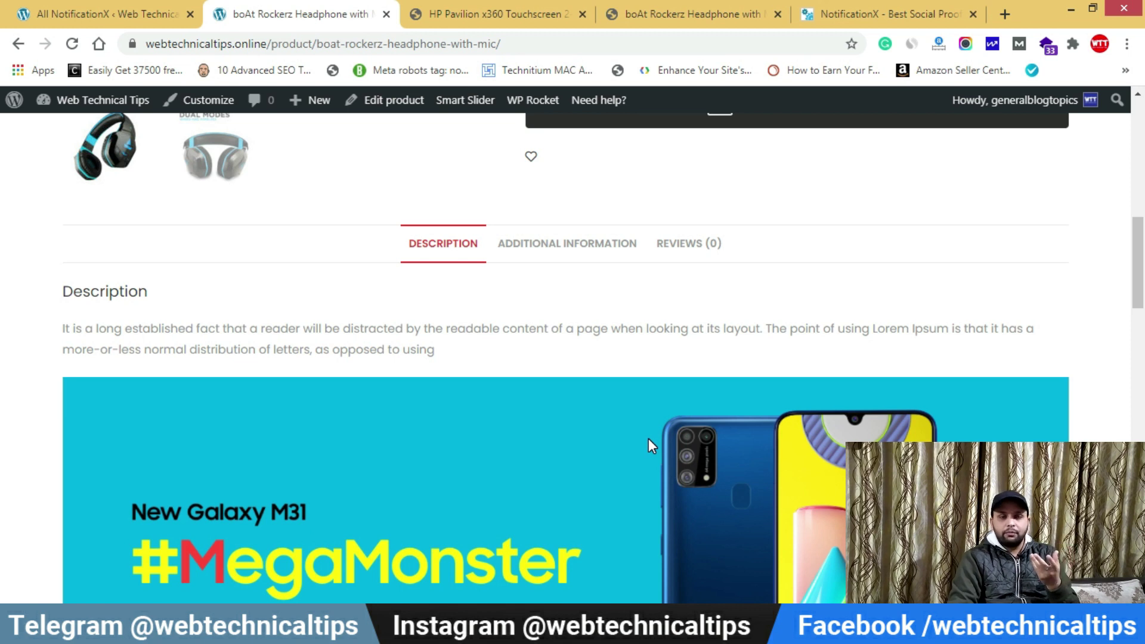
pyautogui.scroll(11, 649, 441)
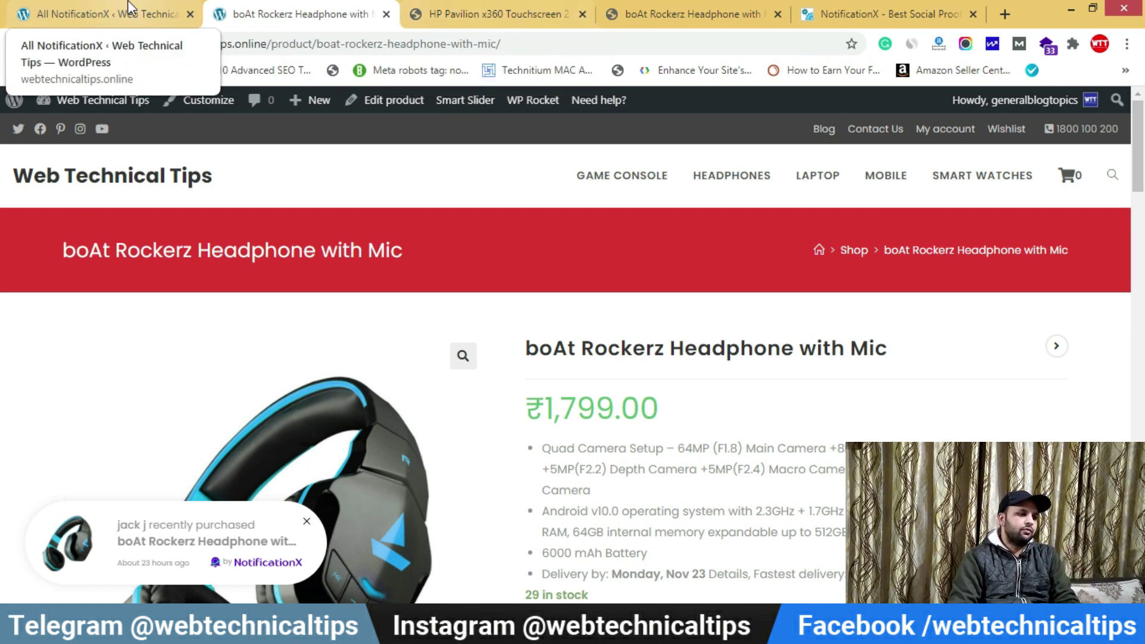
# - Return to the WordPress dashboard and start a new NotificationX notification titled "top"
pyautogui.click(101, 13)
pyautogui.scroll(-7, 239, 416)
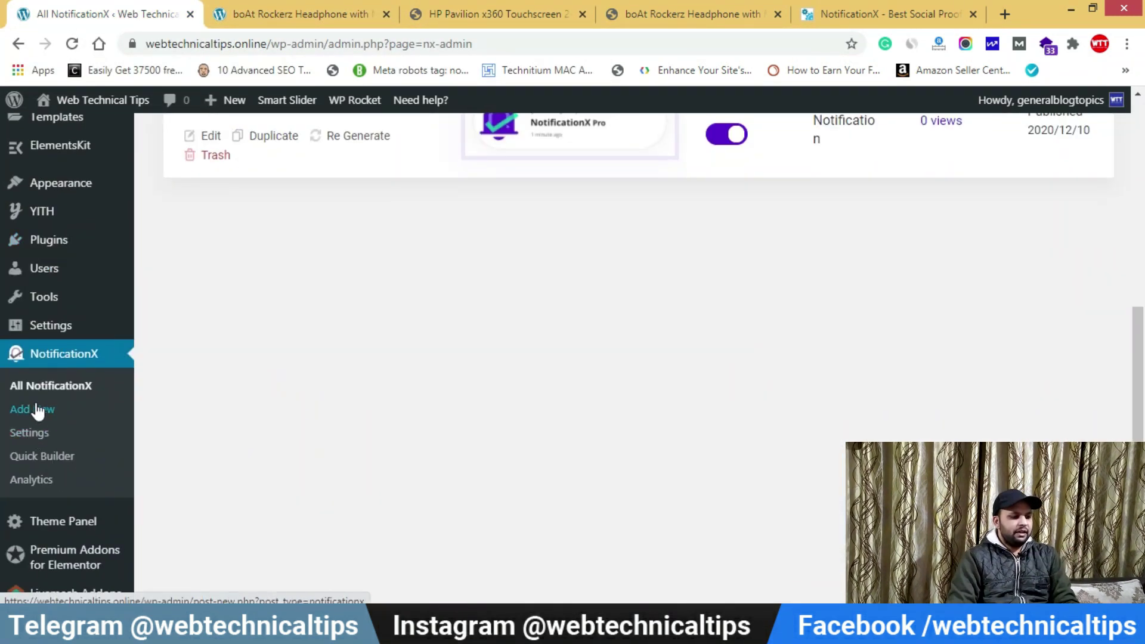
pyautogui.click(34, 412)
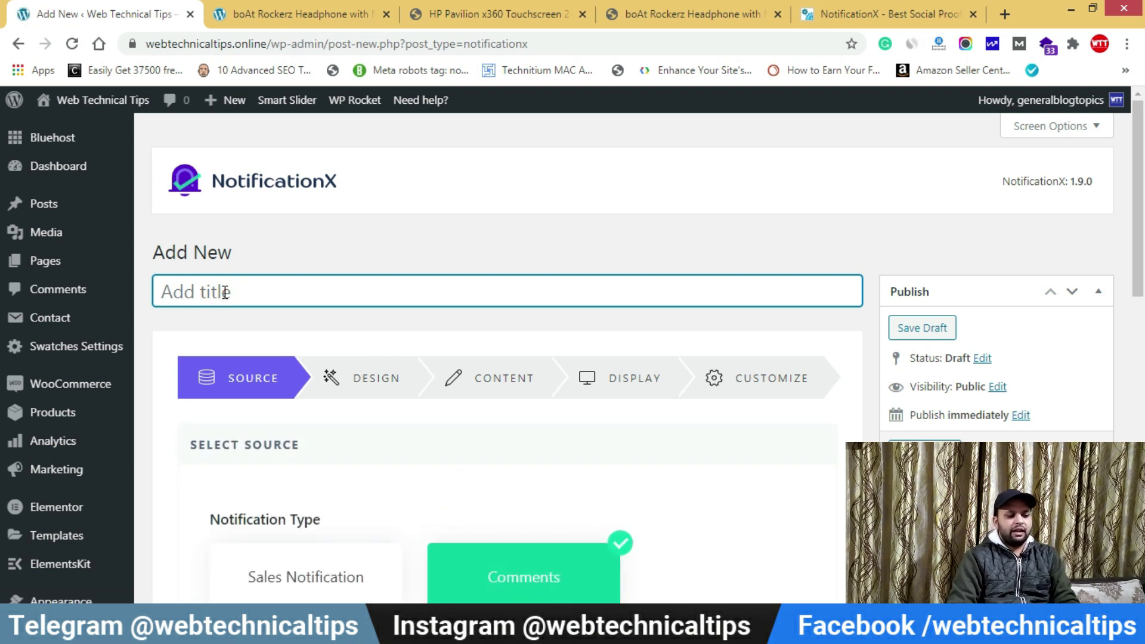
pyautogui.write('top')
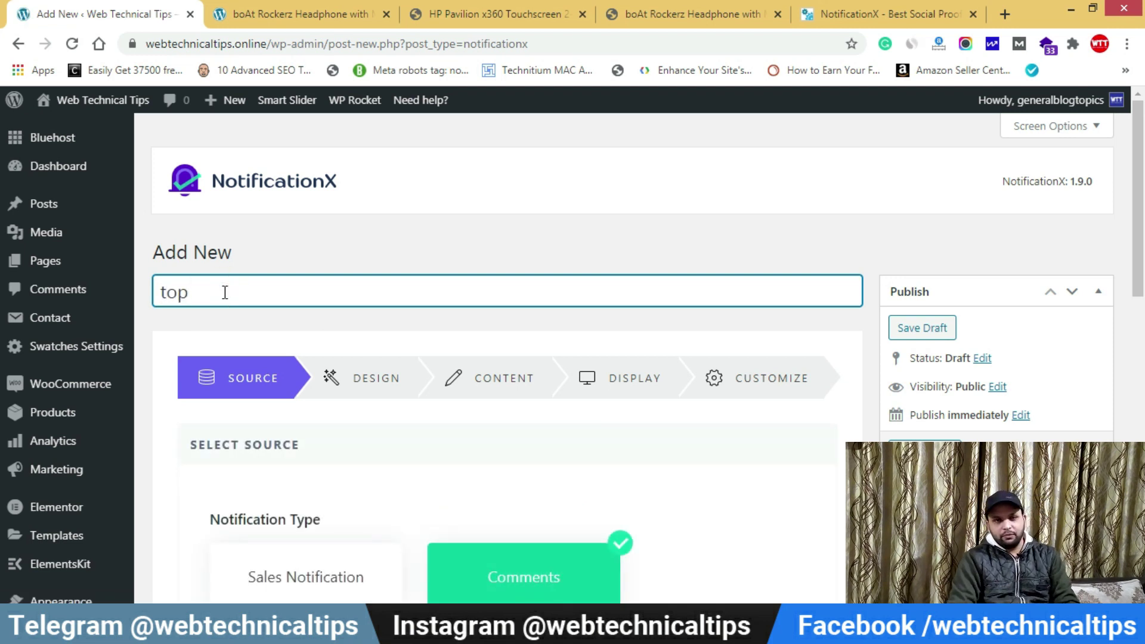
# - Choose Notification Bar as the notification type and continue to the design stage
pyautogui.scroll(-5, 173, 330)
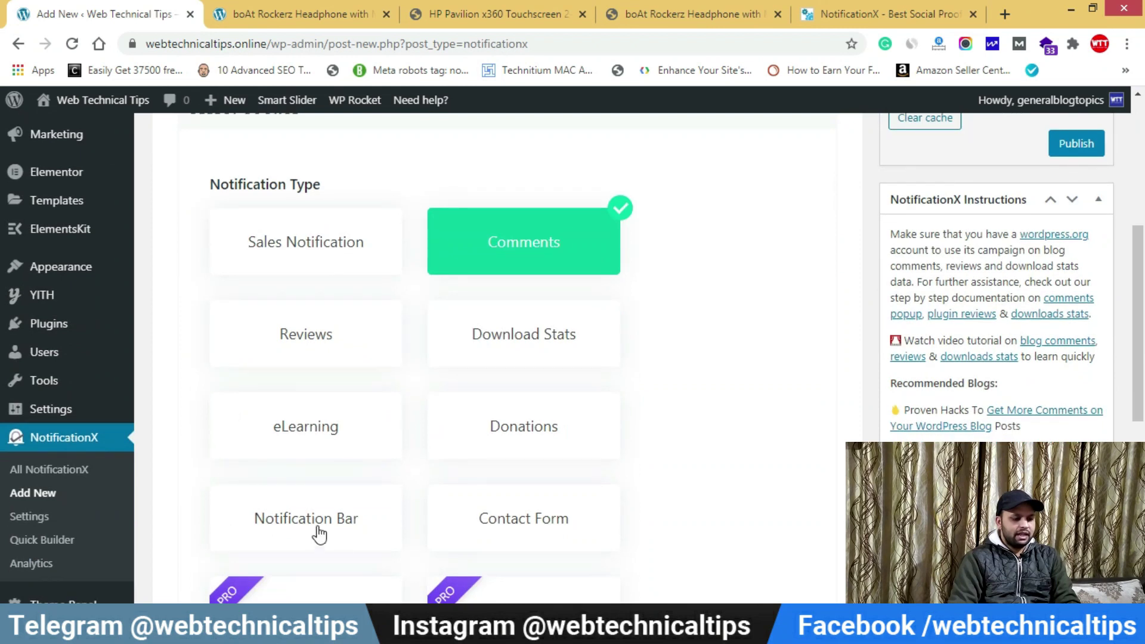
pyautogui.click(347, 537)
pyautogui.scroll(3, 671, 444)
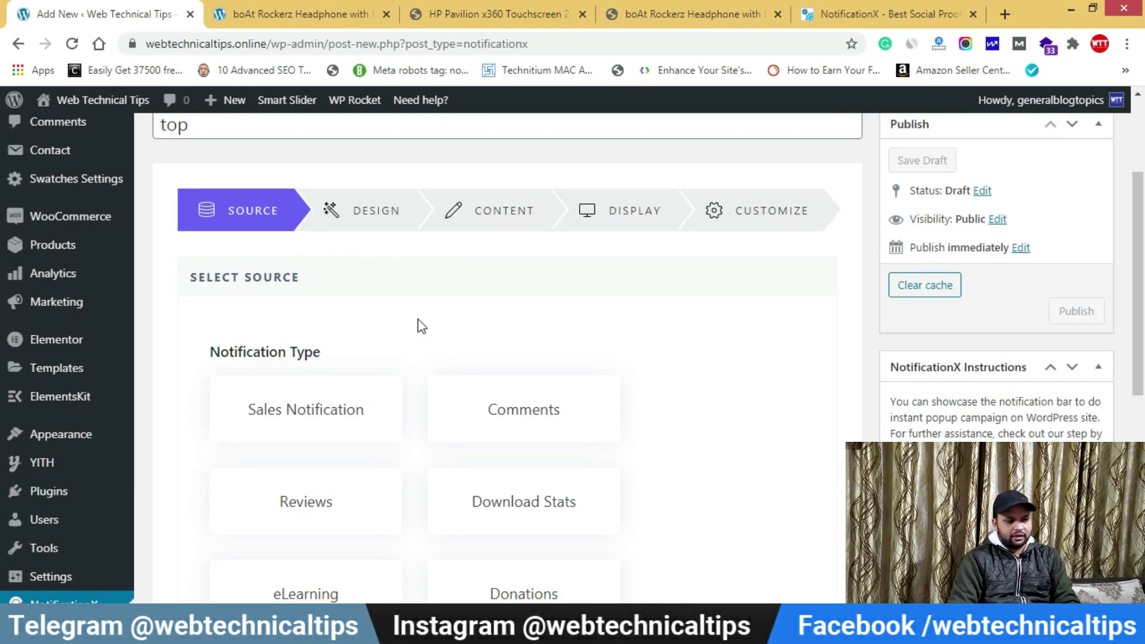
pyautogui.scroll(-7, 426, 332)
pyautogui.scroll(9, 521, 409)
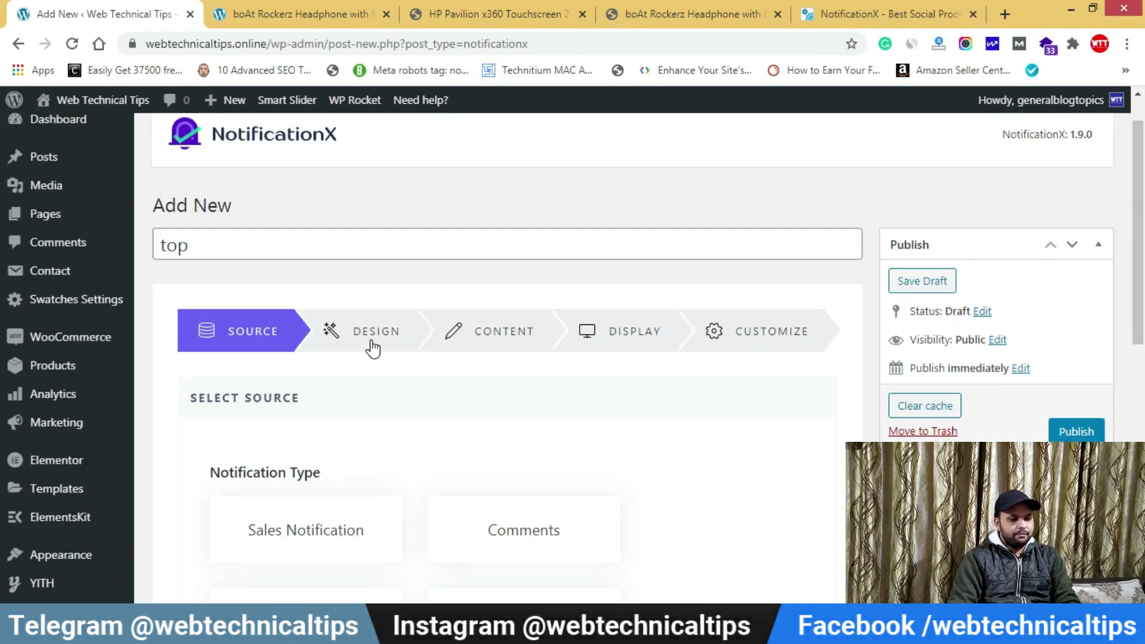
pyautogui.scroll(-10, 710, 481)
pyautogui.click(800, 553)
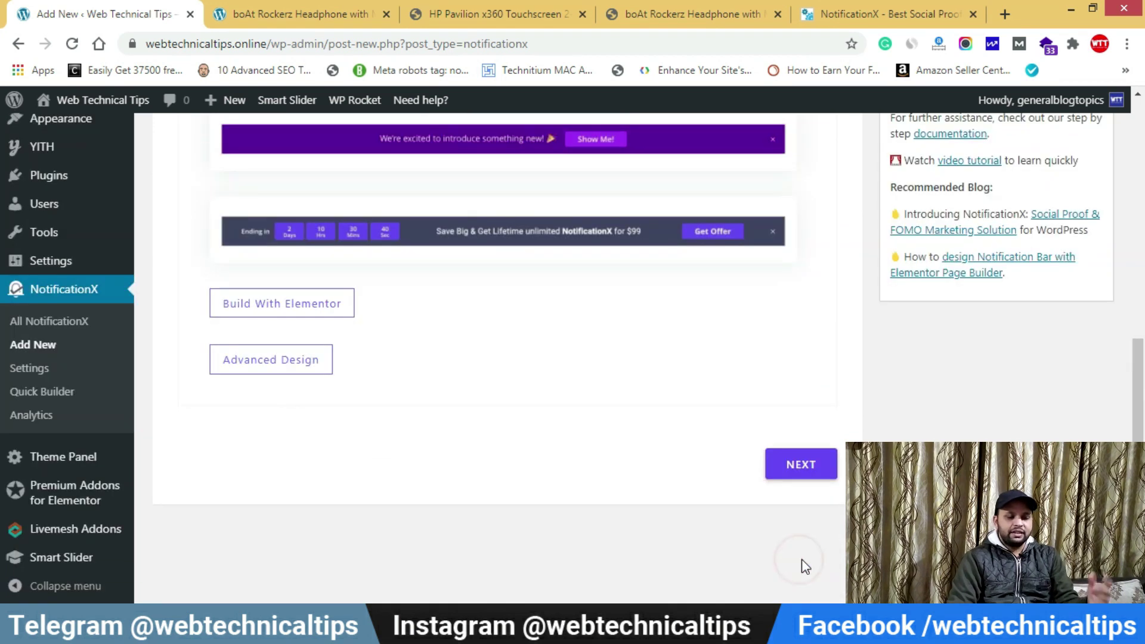
# - Try the purple bar theme, select the dark countdown theme with Get Offer instead, and review the other design options
pyautogui.scroll(10, 611, 480)
pyautogui.scroll(-3, 595, 485)
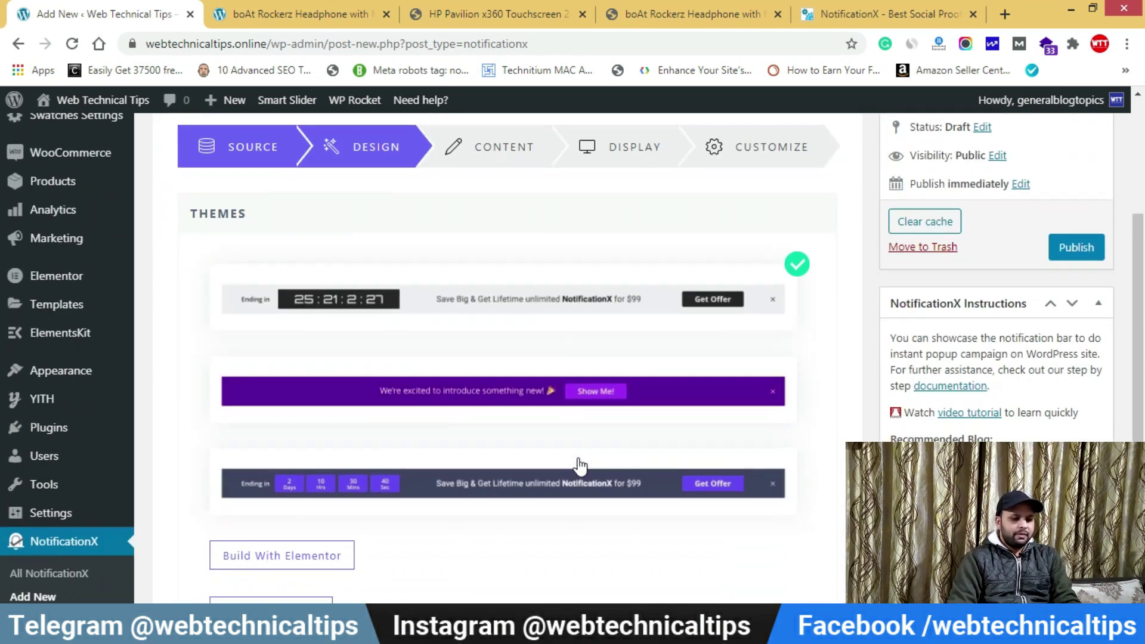
pyautogui.click(776, 389)
pyautogui.click(774, 480)
pyautogui.scroll(-3, 281, 421)
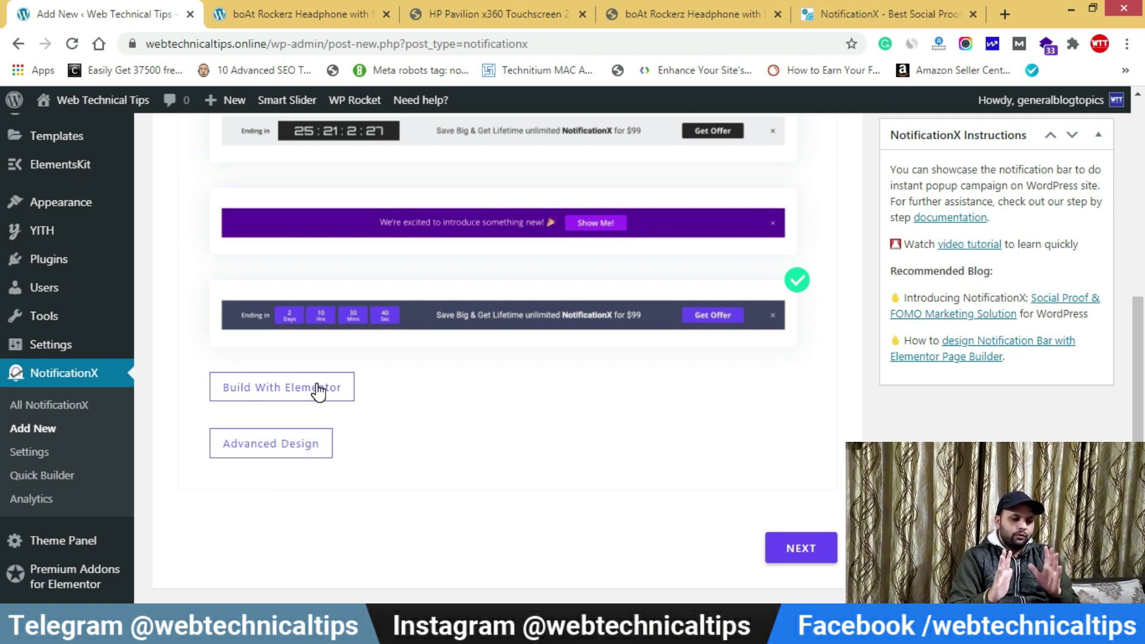
pyautogui.scroll(3, 537, 346)
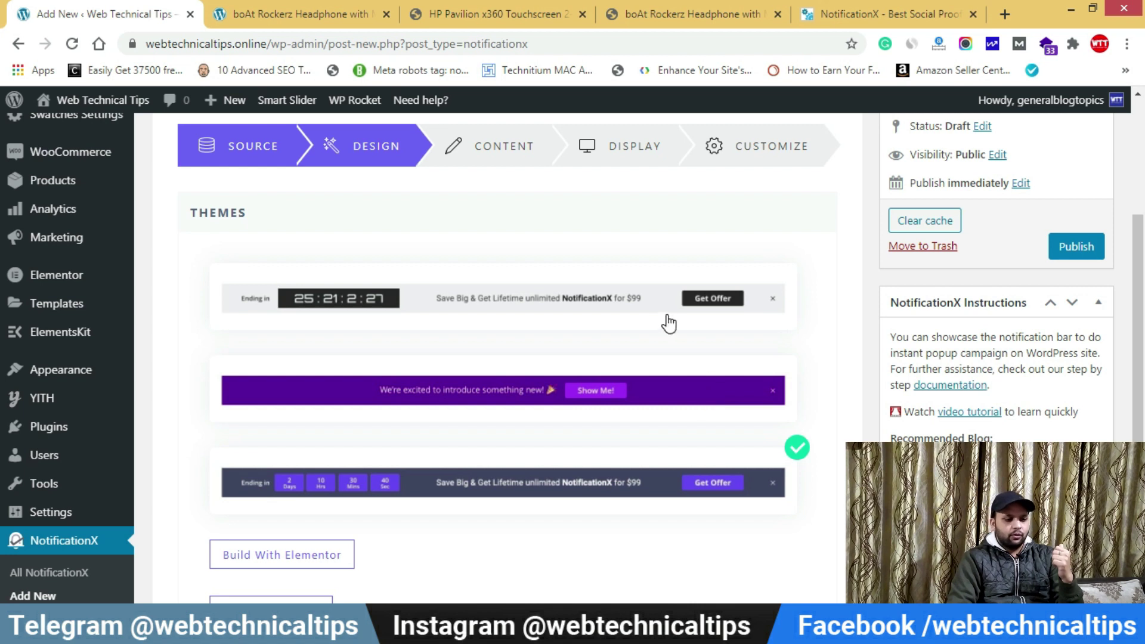
pyautogui.scroll(1, 614, 421)
pyautogui.scroll(-3, 529, 452)
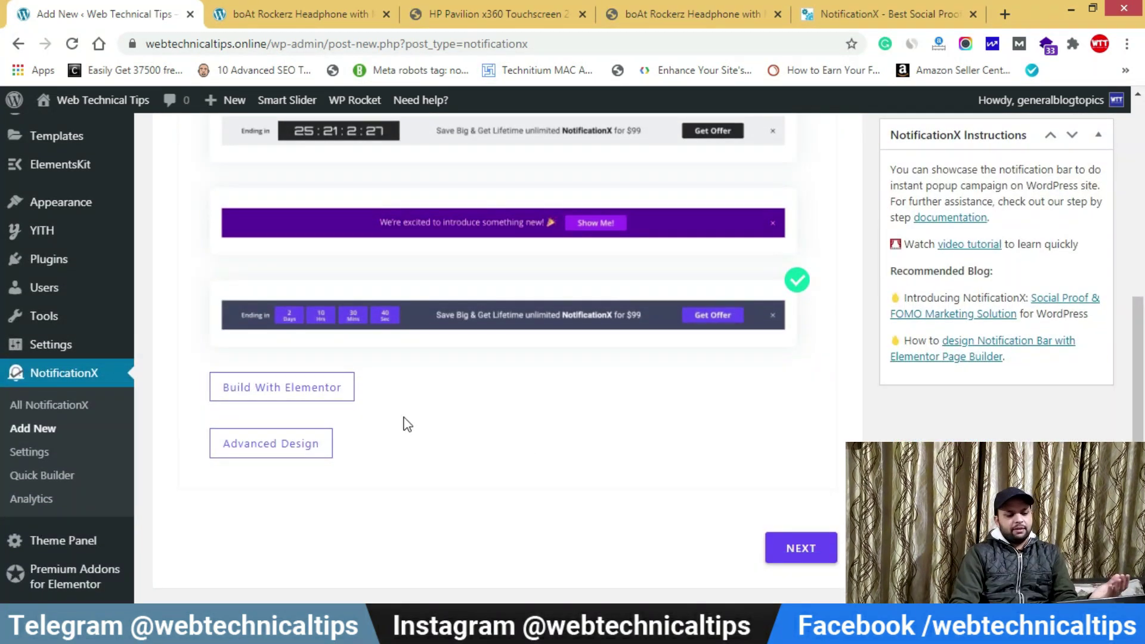
pyautogui.scroll(1, 603, 383)
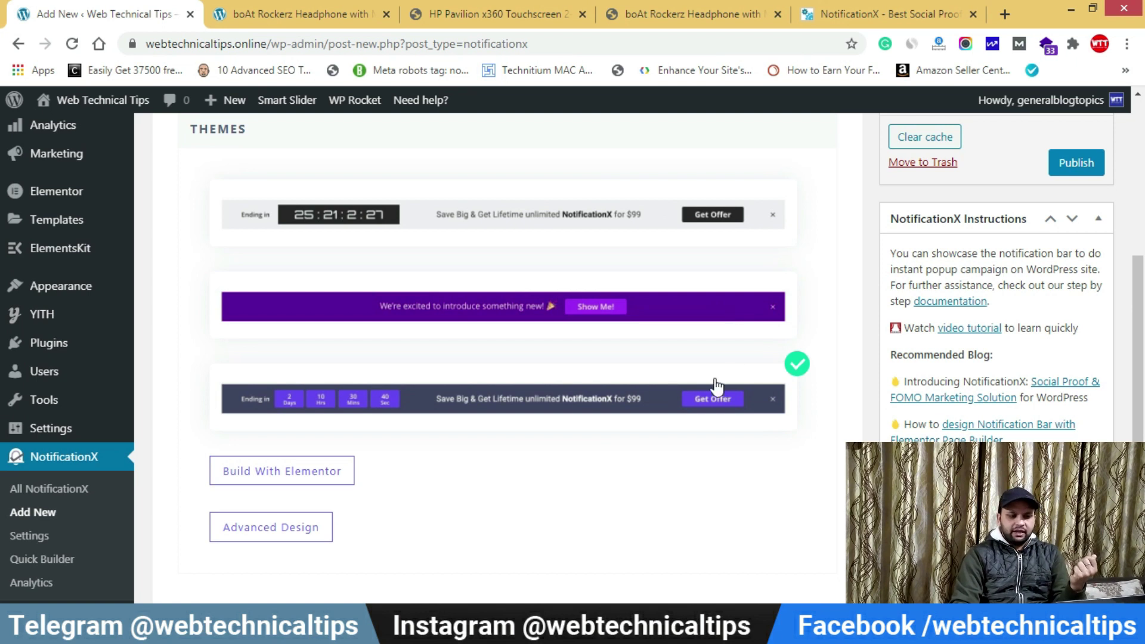
pyautogui.scroll(-1, 723, 385)
# - Continue to the content stage and enter "Use Our App and Get 50% Flat Discount" as the bar's content
pyautogui.click(801, 548)
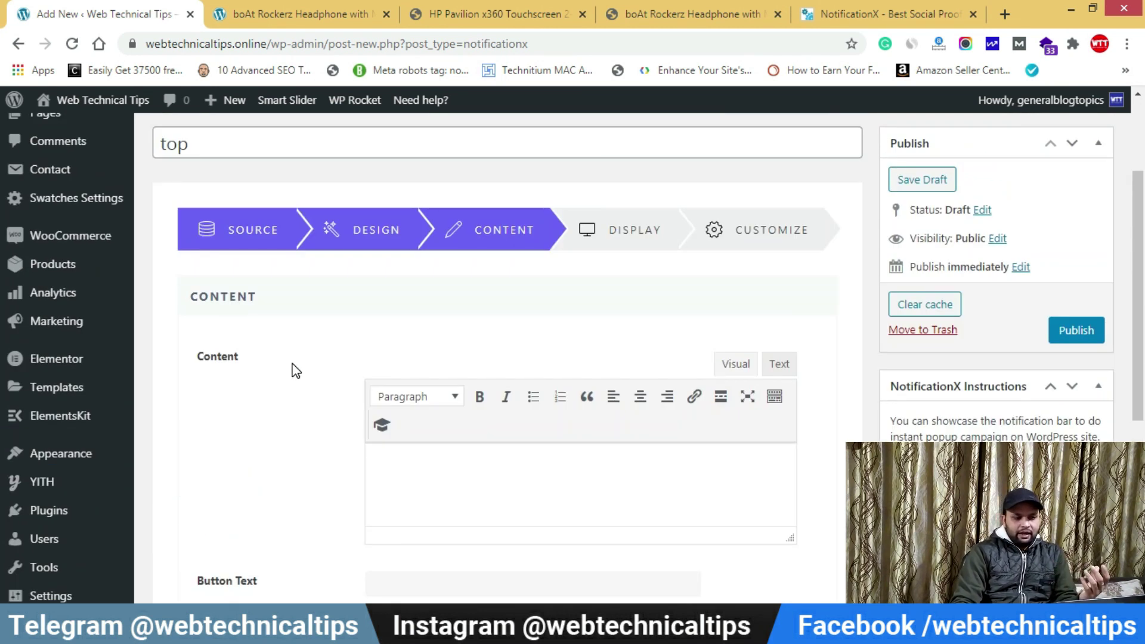
pyautogui.scroll(-1, 294, 363)
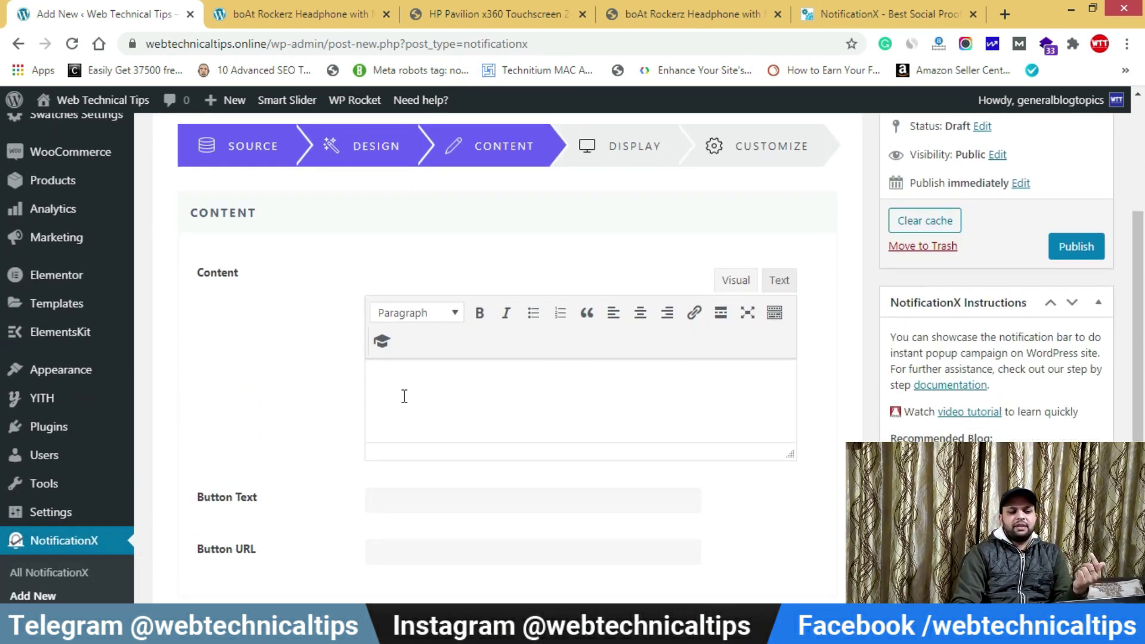
pyautogui.moveTo(328, 113)
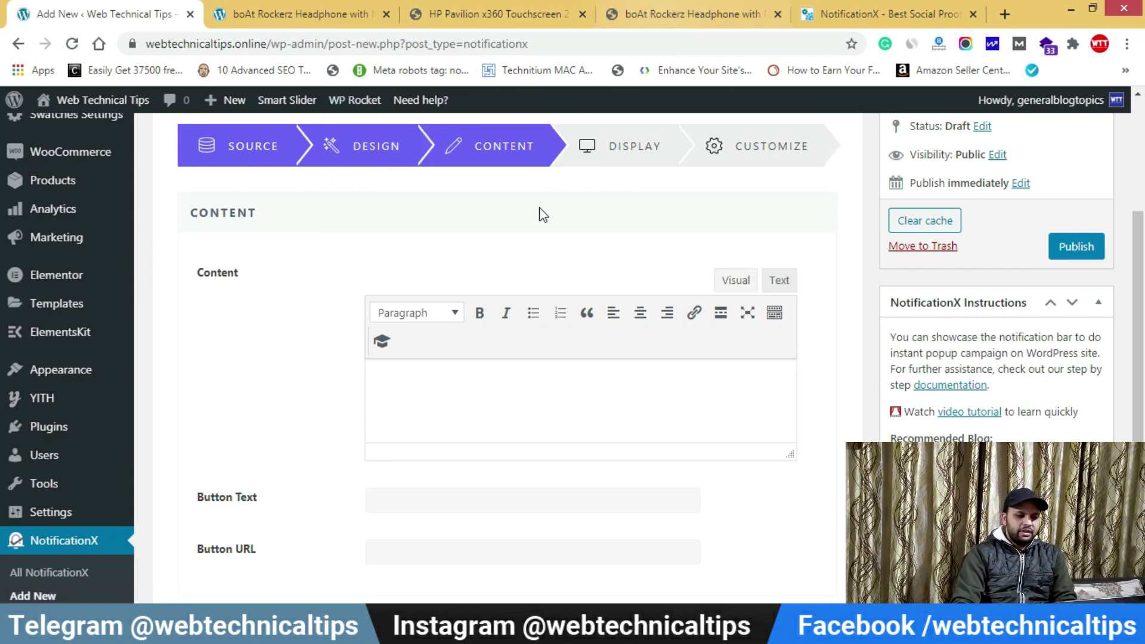
pyautogui.click(451, 387)
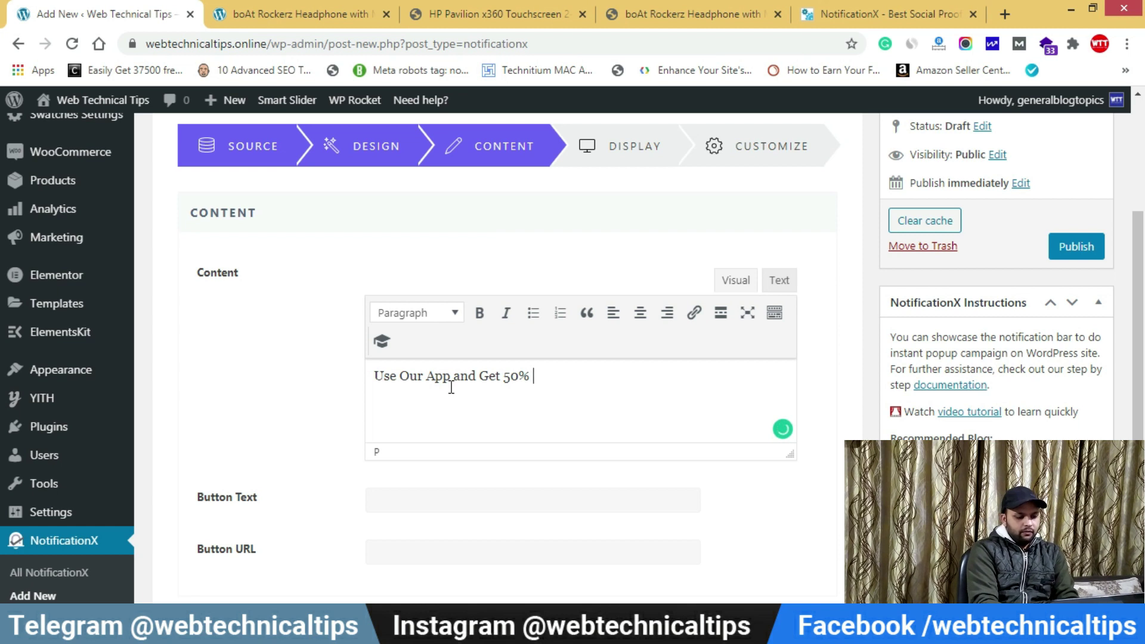
pyautogui.write('Discount')
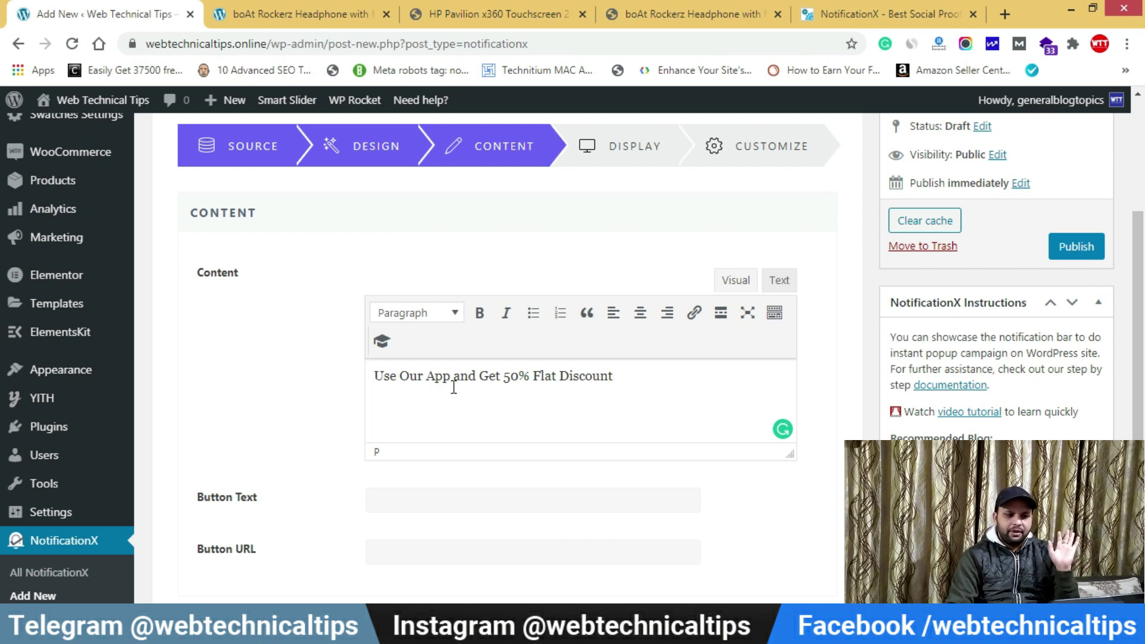
# - Check the button and countdown options, and go back to the design stage to examine the selected theme's button
pyautogui.scroll(-4, 300, 398)
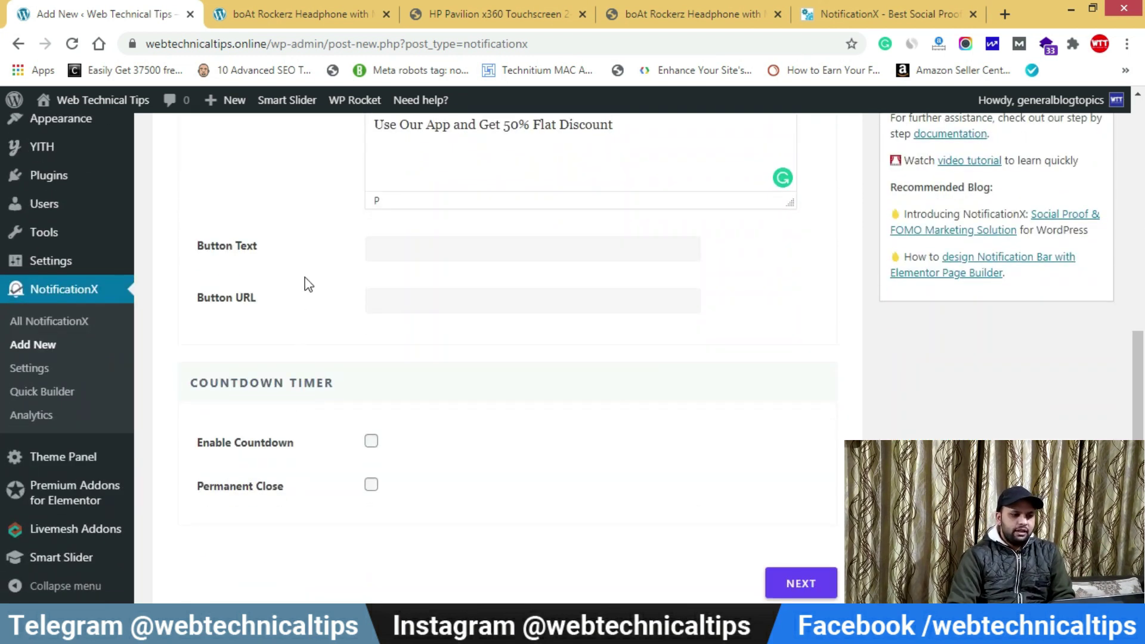
pyautogui.click(401, 250)
pyautogui.scroll(3, 268, 285)
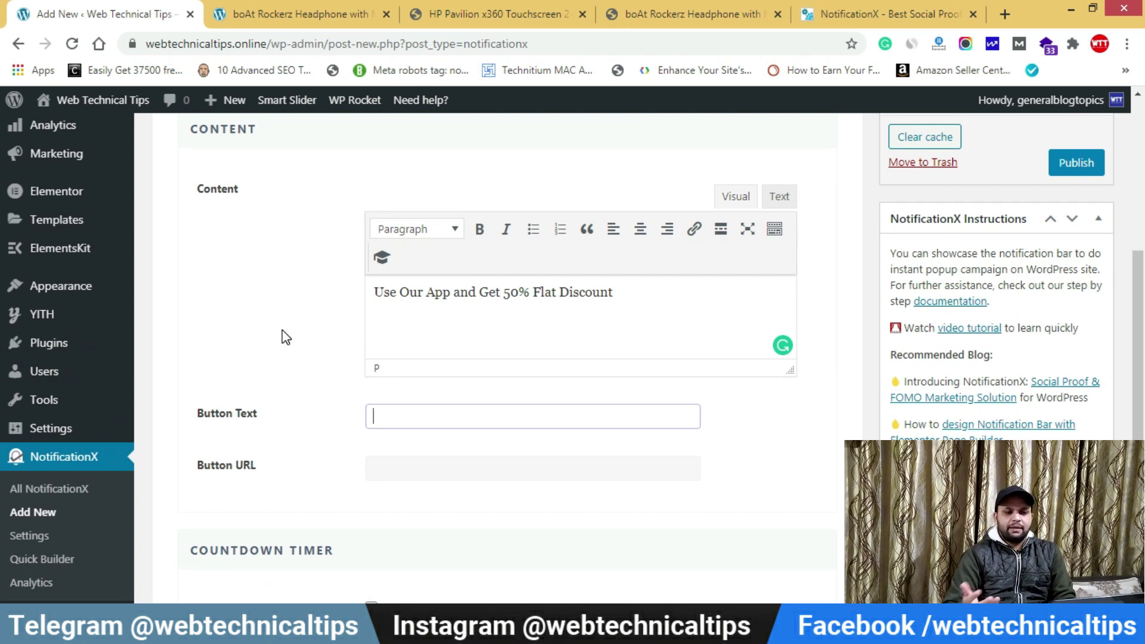
pyautogui.scroll(4, 293, 328)
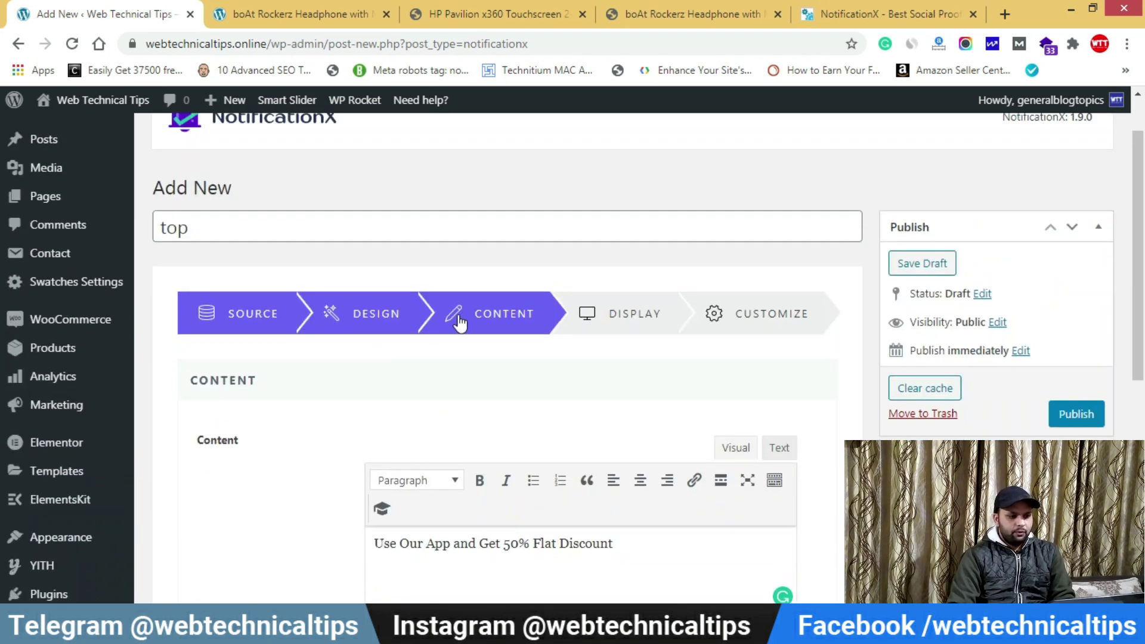
pyautogui.click(383, 304)
pyautogui.scroll(-3, 401, 396)
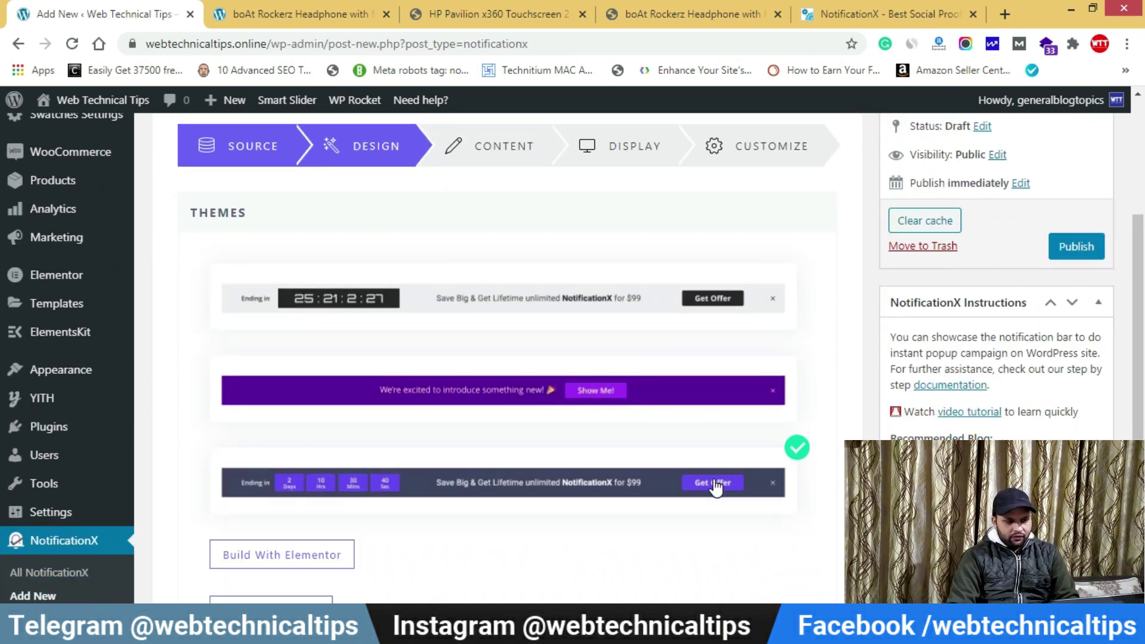
# - Return to the content stage and set the notification bar's button text to "Get Offer"
pyautogui.scroll(2, 640, 358)
pyautogui.click(511, 230)
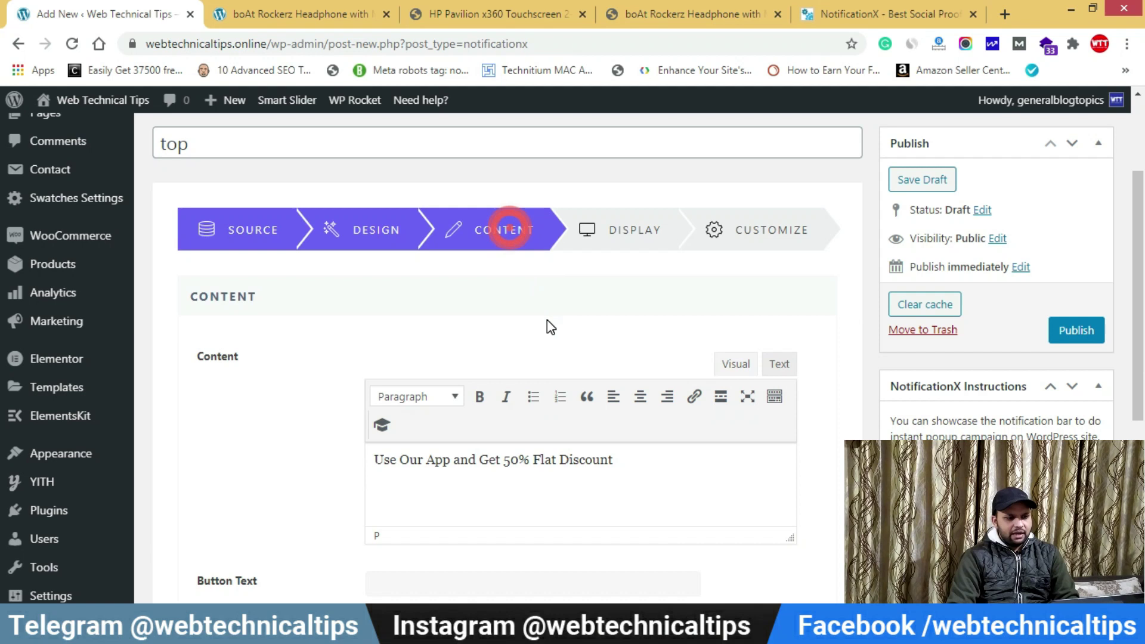
pyautogui.scroll(-3, 546, 320)
pyautogui.click(400, 415)
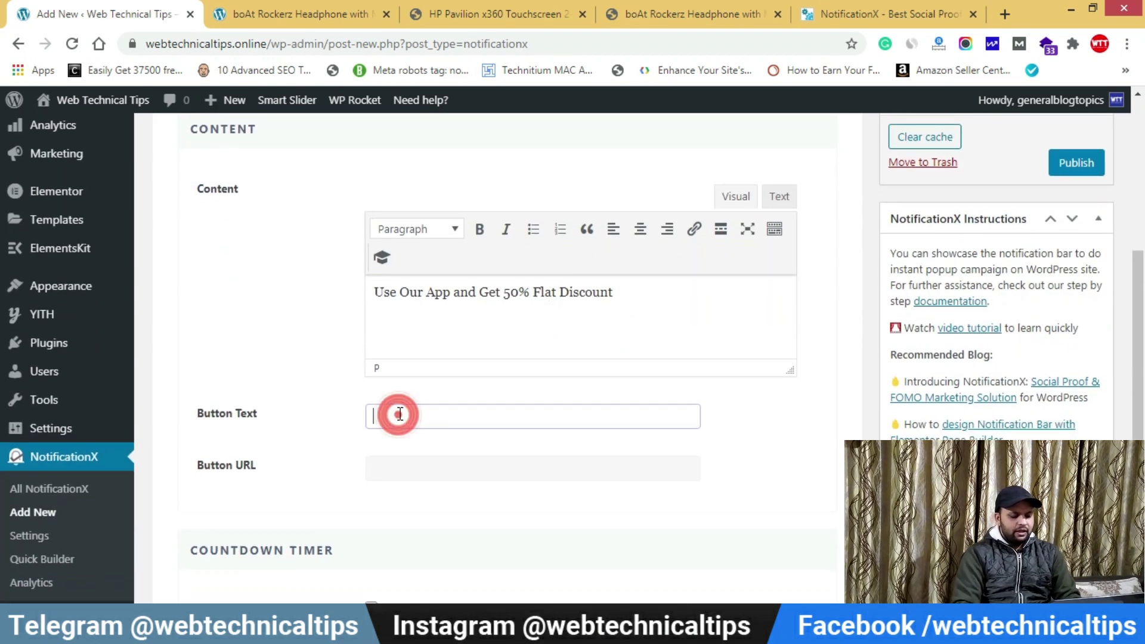
pyautogui.write('Get Offer')
pyautogui.scroll(-1, 365, 410)
pyautogui.click(400, 379)
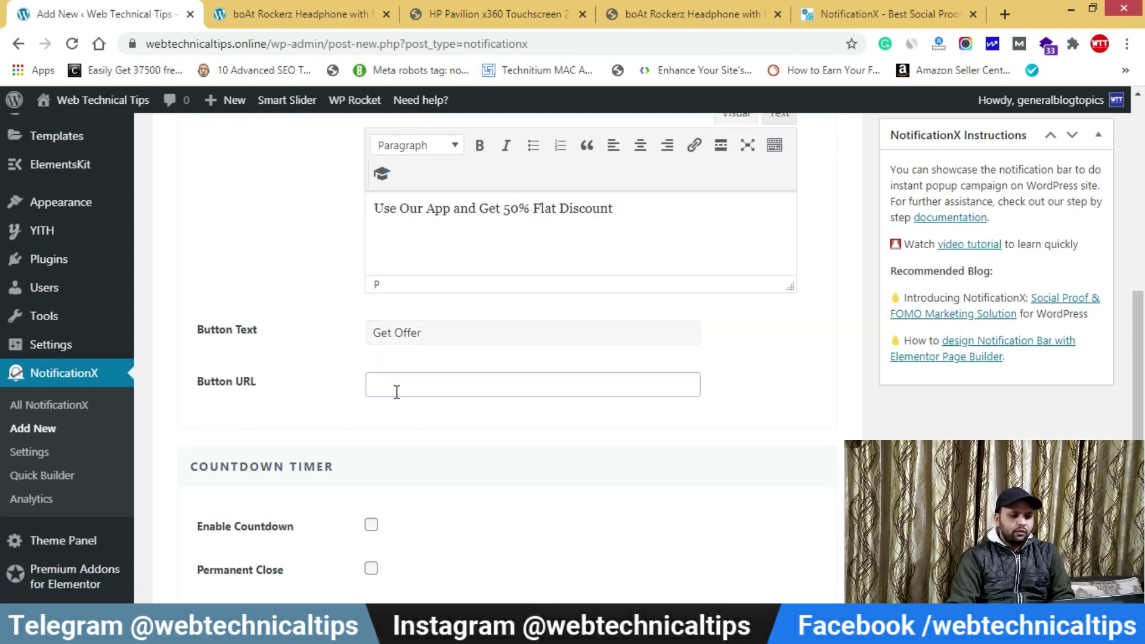
pyautogui.moveTo(267, 44); pyautogui.dragTo(145, 43)
pyautogui.hotkey('ctrl', 'c')
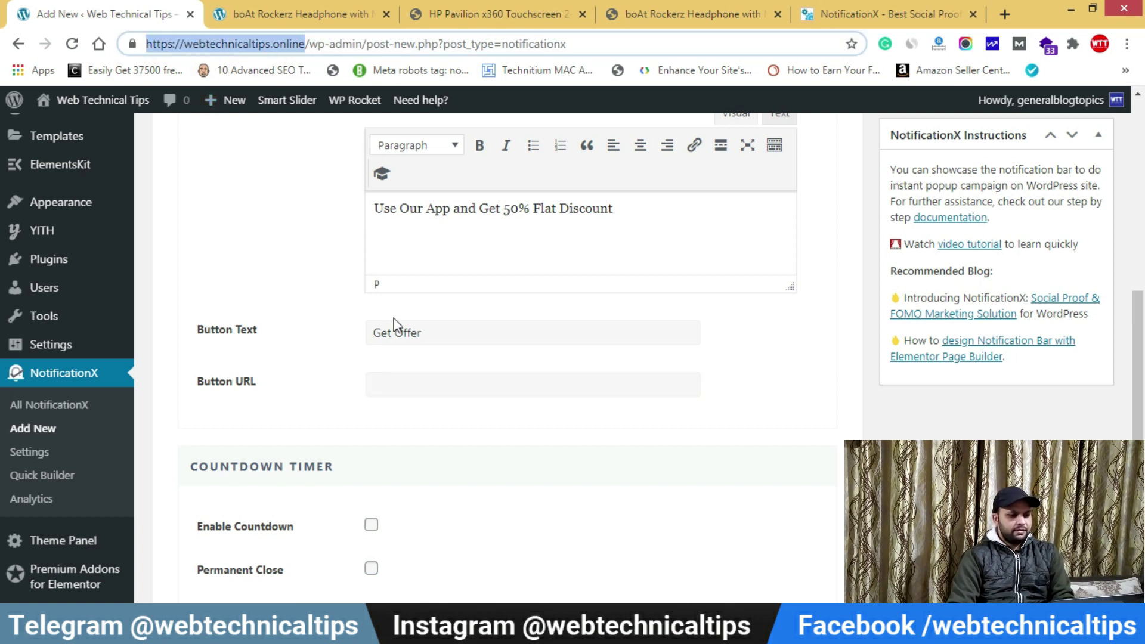
pyautogui.click(403, 390)
pyautogui.hotkey('ctrl', 'v')
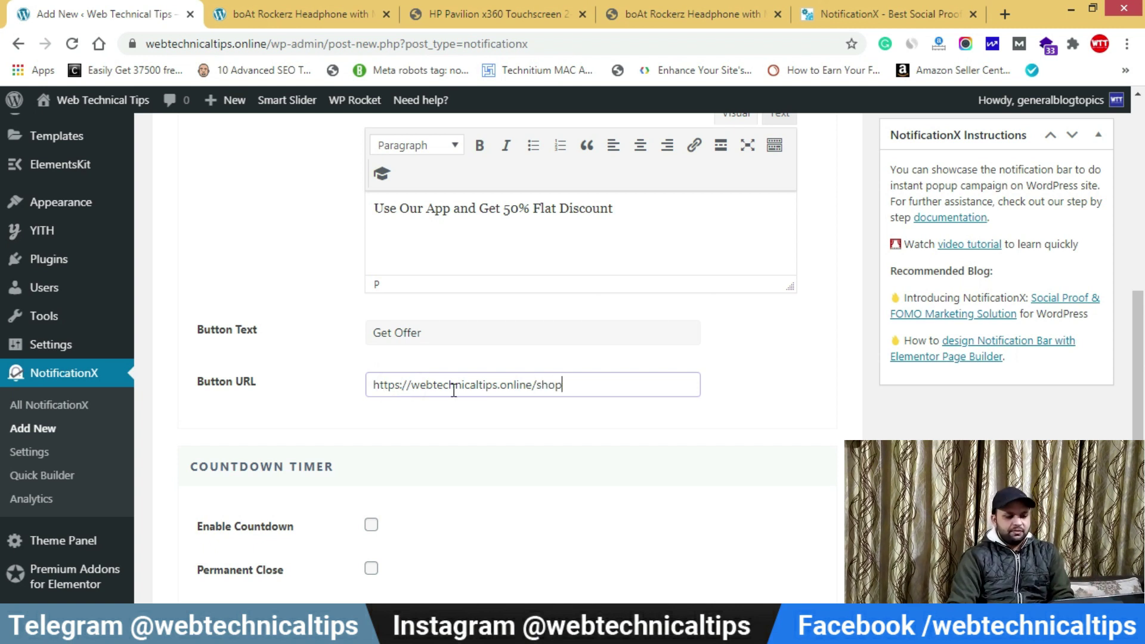
# - Enable the countdown and set its countdown text to "Ending In", matching the wording in the selected design theme
pyautogui.scroll(-2, 410, 385)
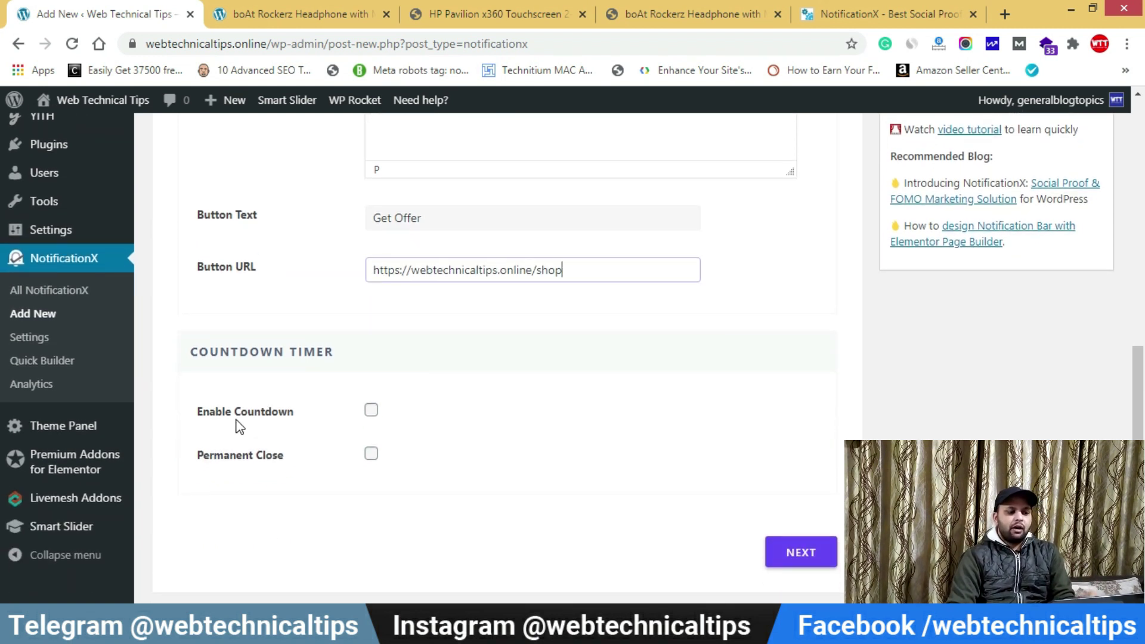
pyautogui.click(371, 411)
pyautogui.scroll(-3, 418, 468)
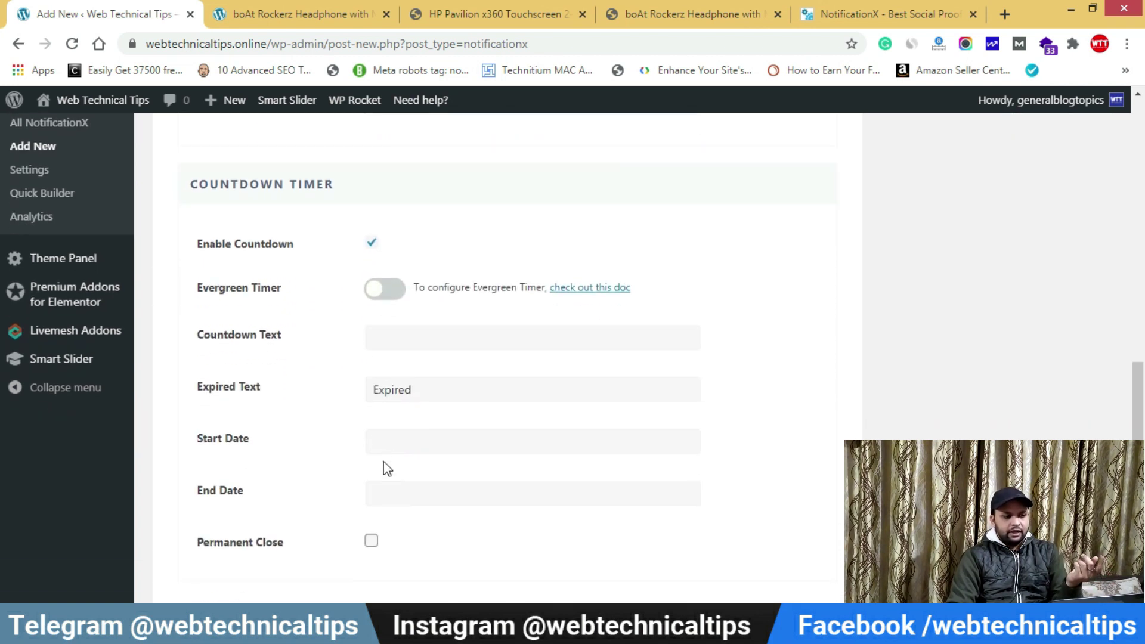
pyautogui.click(406, 341)
pyautogui.scroll(15, 386, 270)
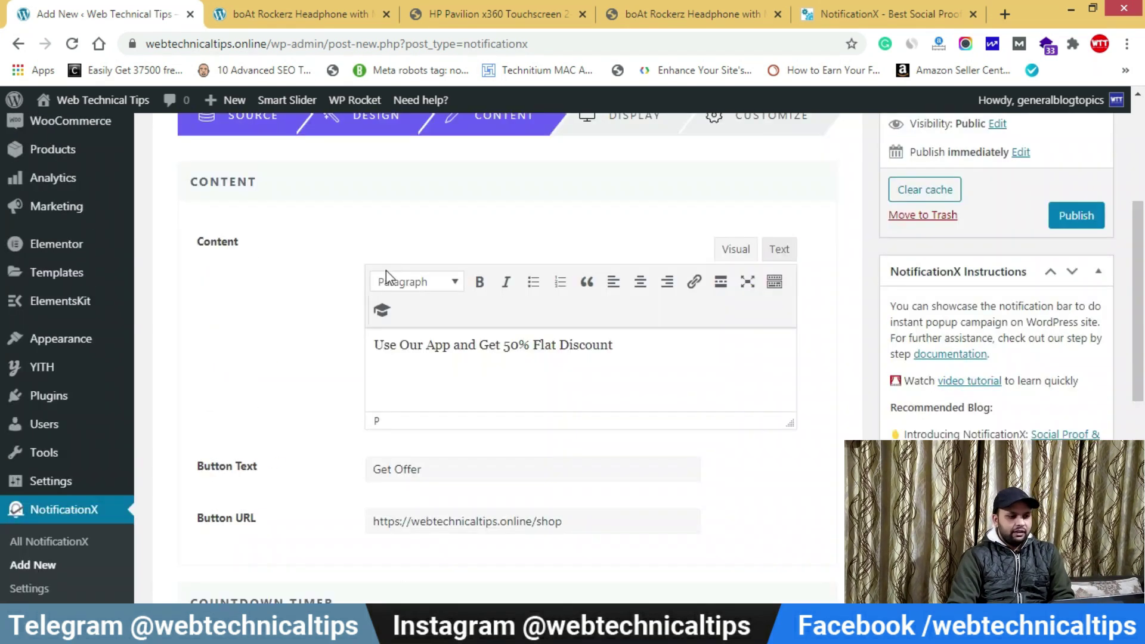
pyautogui.click(396, 366)
pyautogui.scroll(-3, 239, 461)
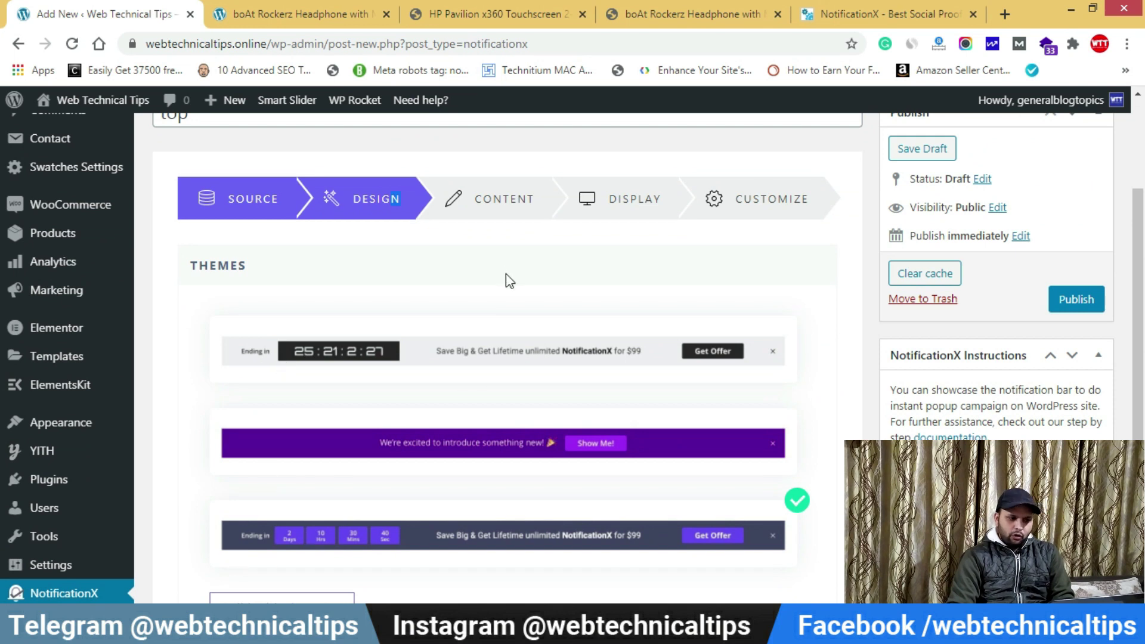
pyautogui.click(494, 205)
pyautogui.scroll(-6, 416, 428)
pyautogui.scroll(-3, 388, 412)
pyautogui.click(407, 336)
pyautogui.write('Ending In')
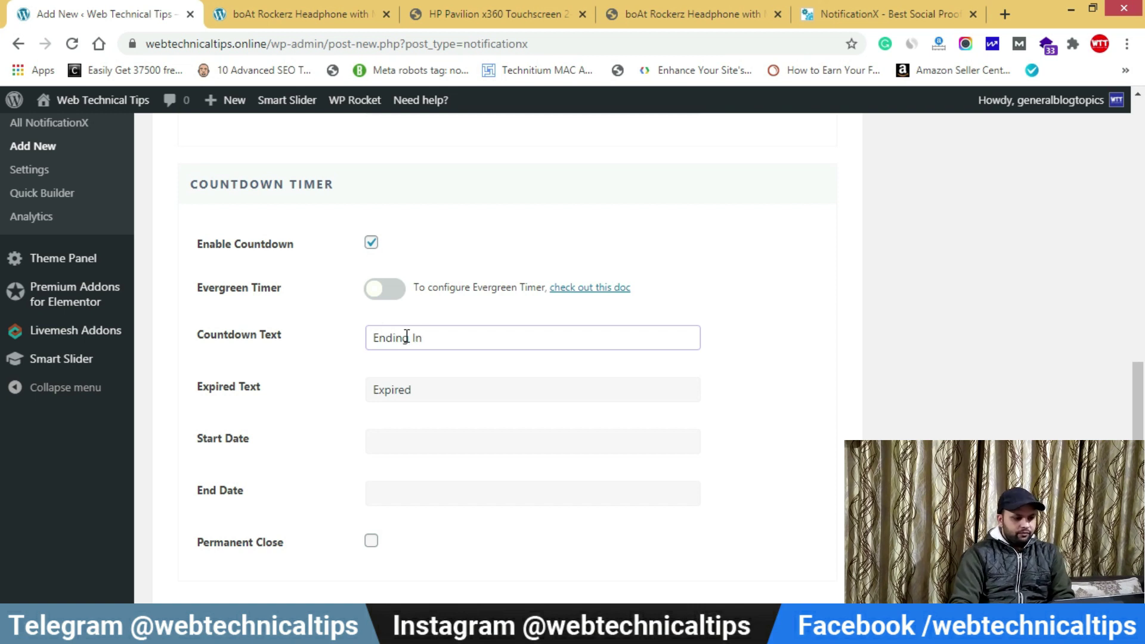
# - Set the countdown to start on December 10, 2020 and end on December 31, 2020, both at 12:00 PM
pyautogui.scroll(-2, 462, 296)
pyautogui.click(428, 361)
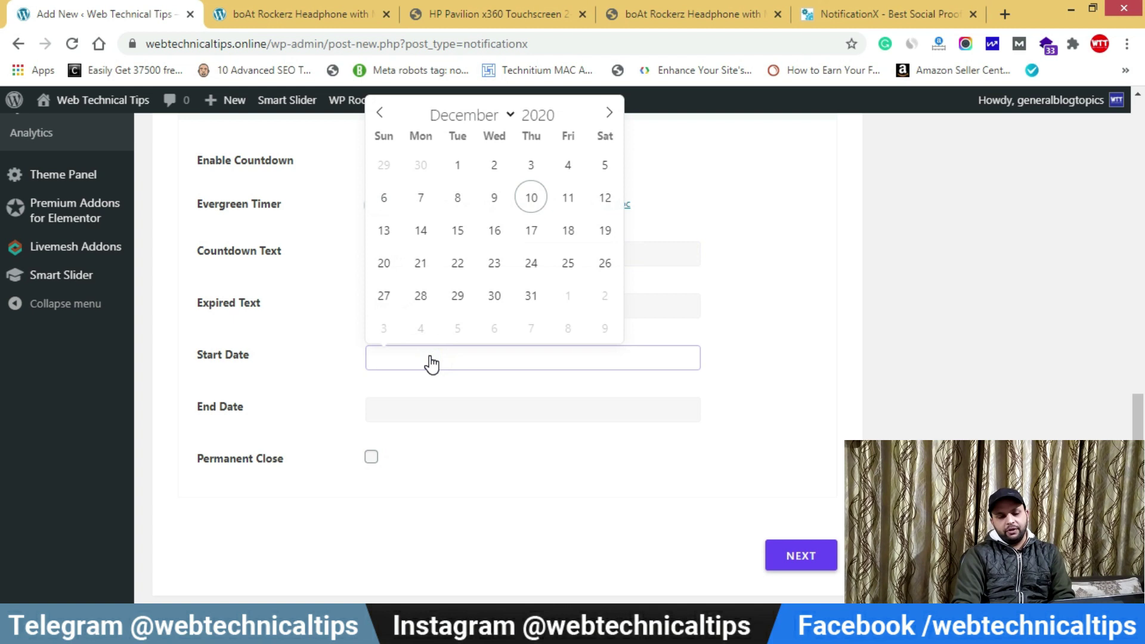
pyautogui.click(530, 197)
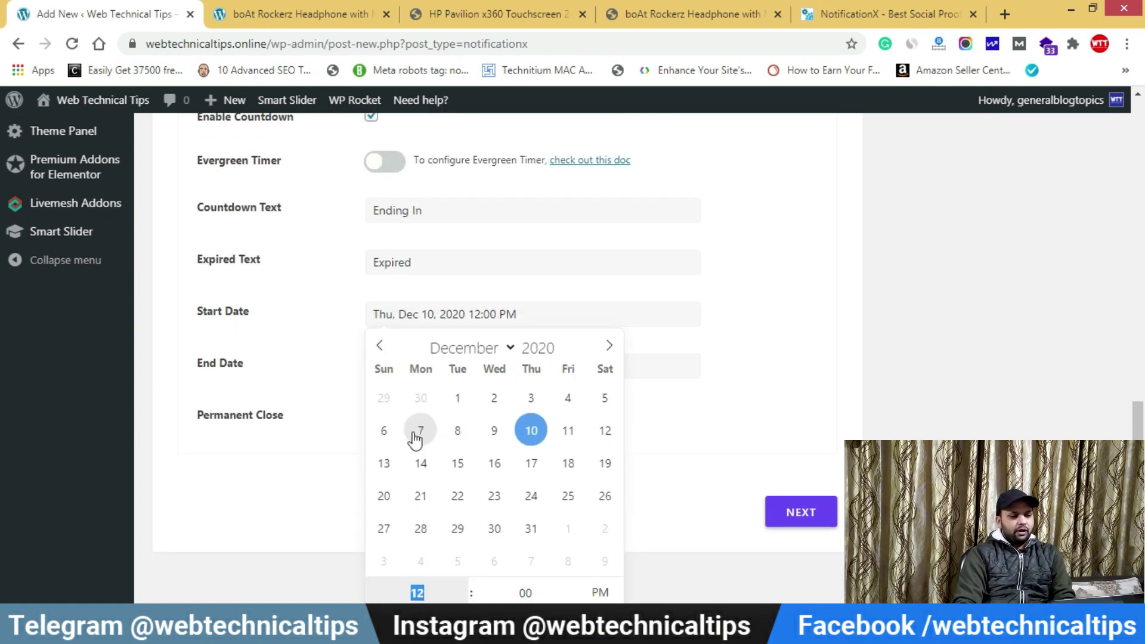
pyautogui.click(674, 374)
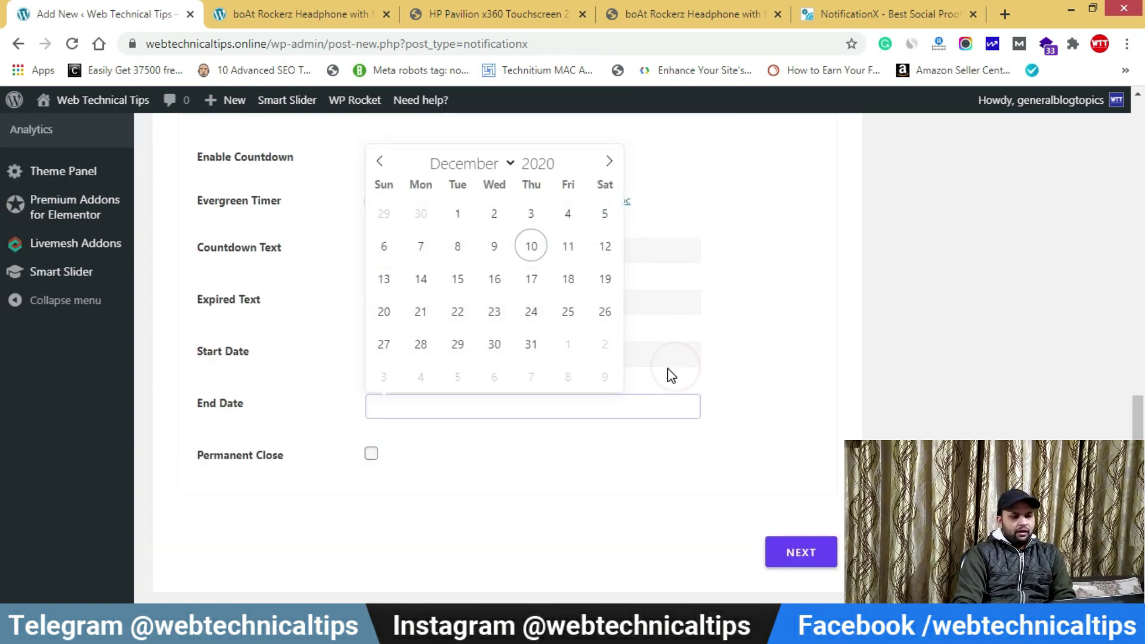
pyautogui.click(530, 345)
pyautogui.click(758, 356)
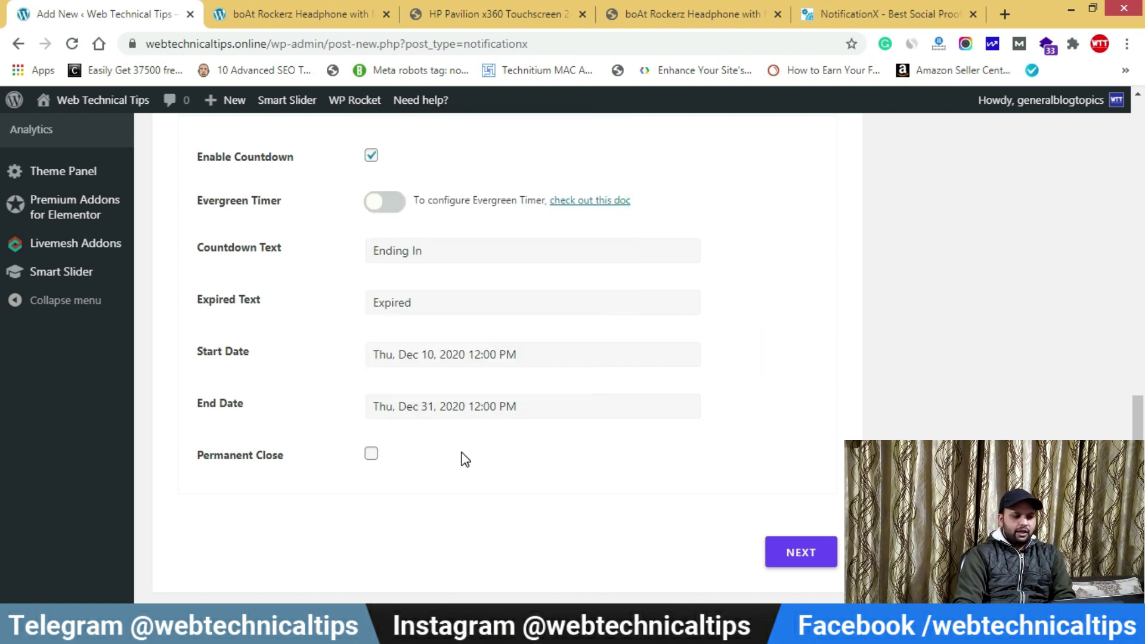
# - Turn on Permanent Close for the countdown, review the timer settings, and continue to the display stage
pyautogui.click(370, 454)
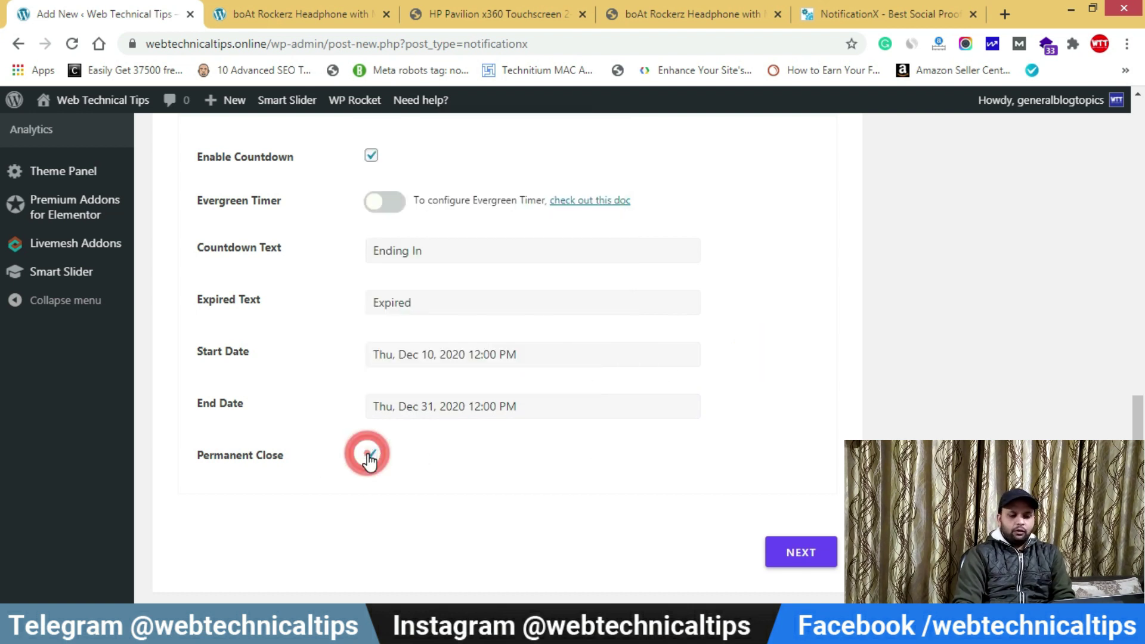
pyautogui.scroll(3, 370, 447)
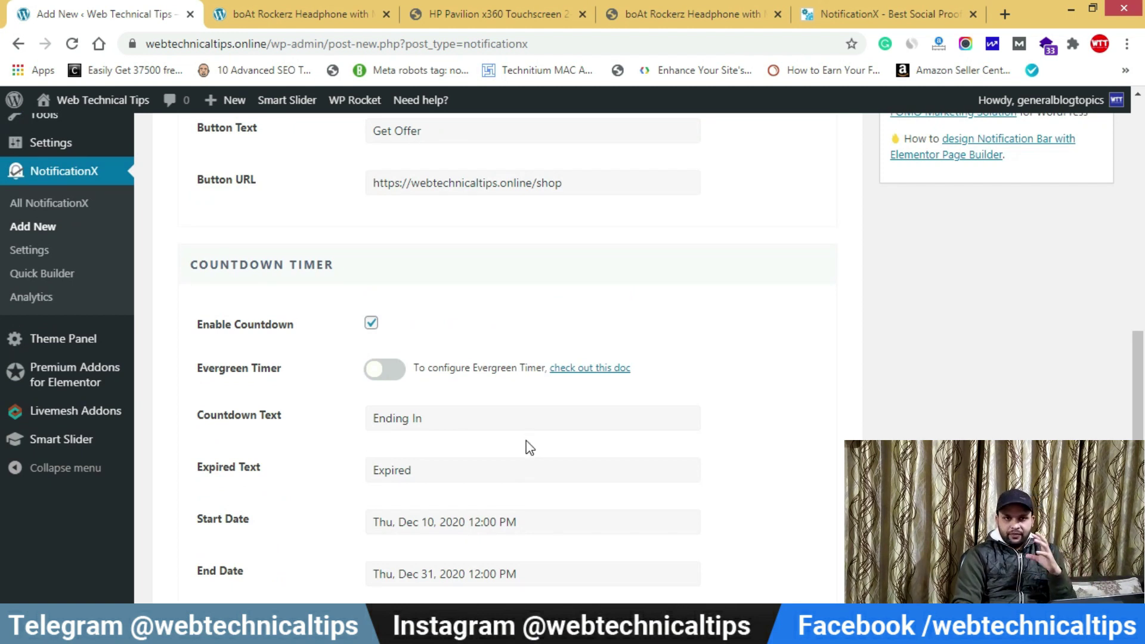
pyautogui.scroll(-3, 639, 401)
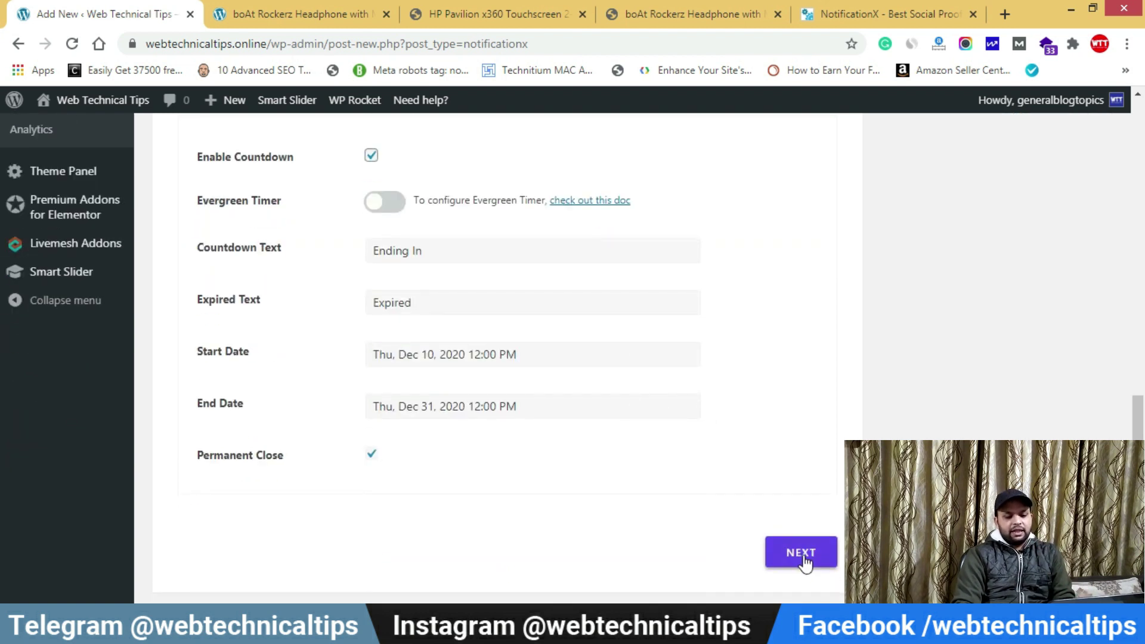
pyautogui.click(801, 553)
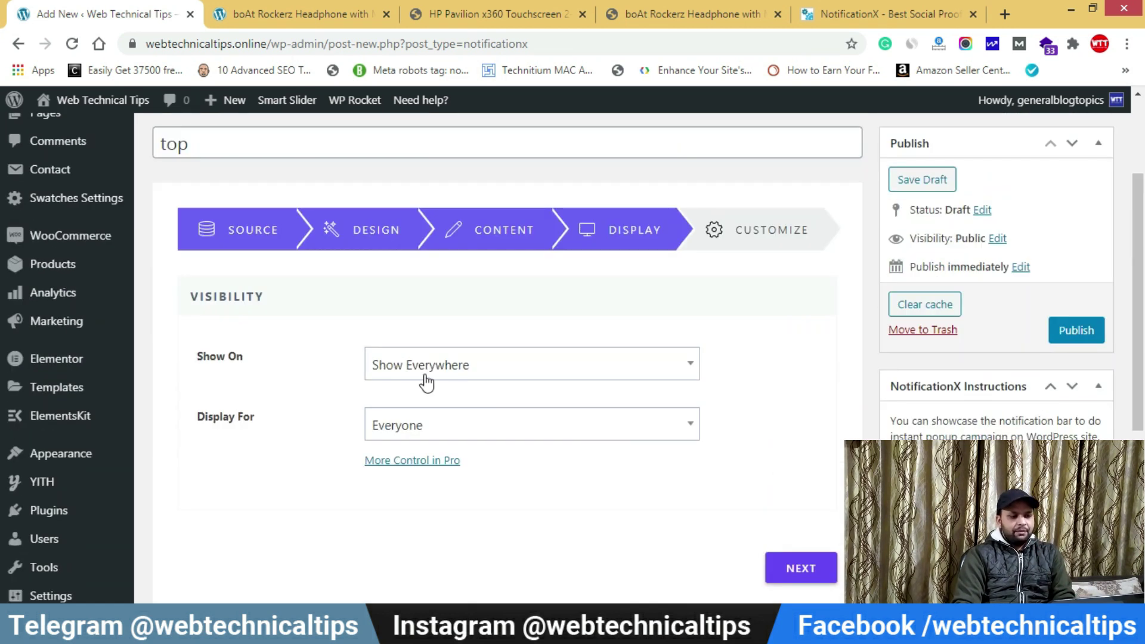
# - Set the bar to Show On Selected with Front page as the location, and continue to the customize stage
pyautogui.click(550, 374)
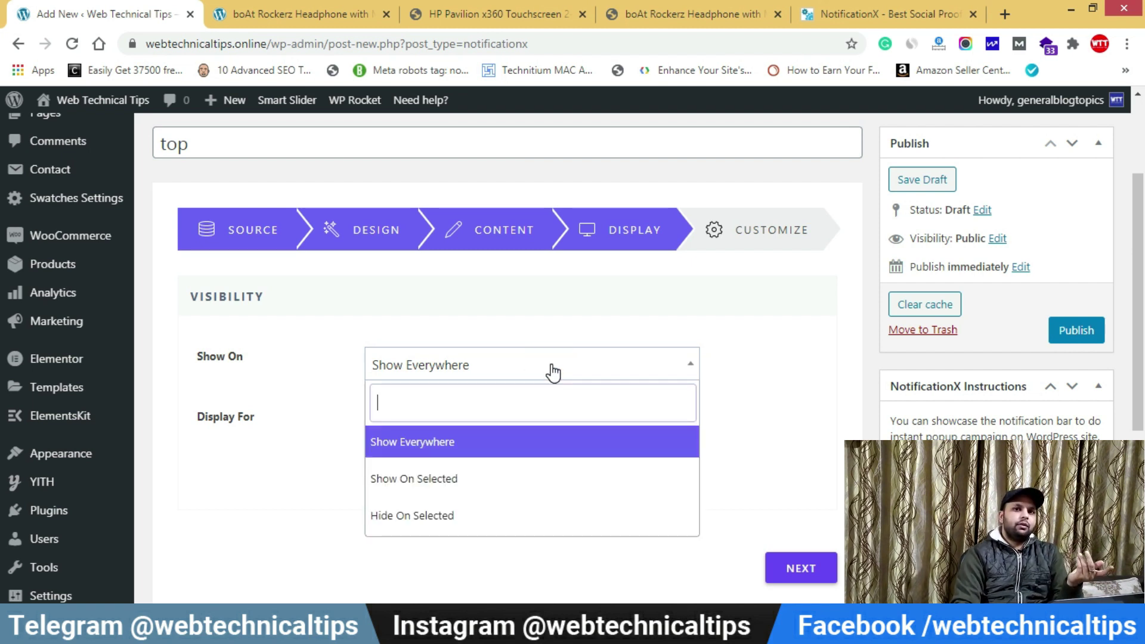
pyautogui.click(498, 482)
pyautogui.click(471, 428)
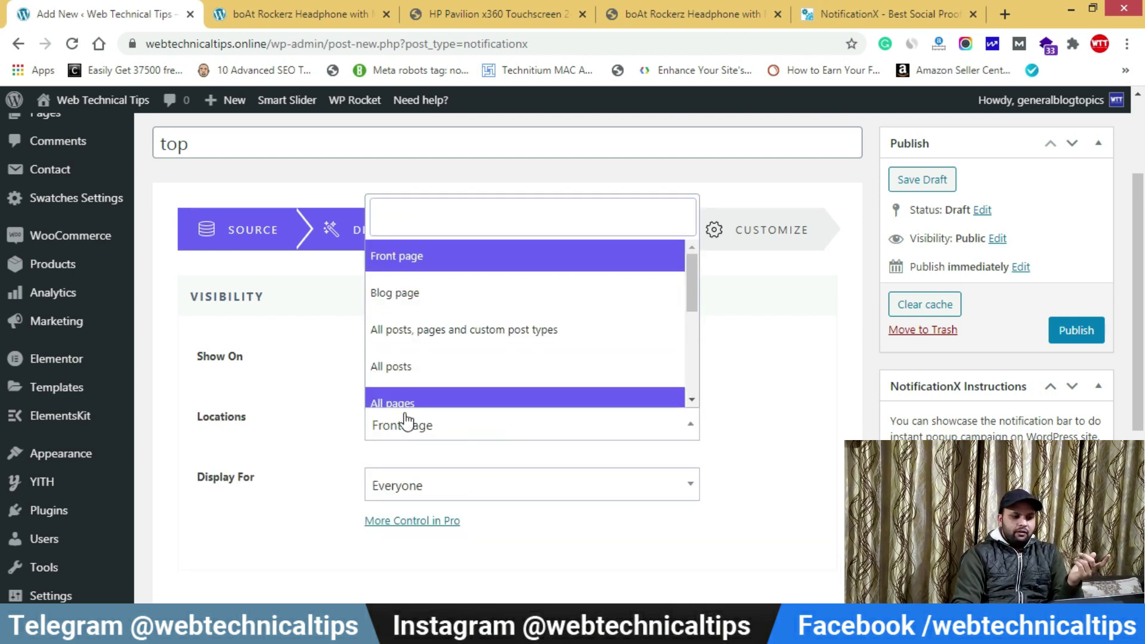
pyautogui.click(448, 257)
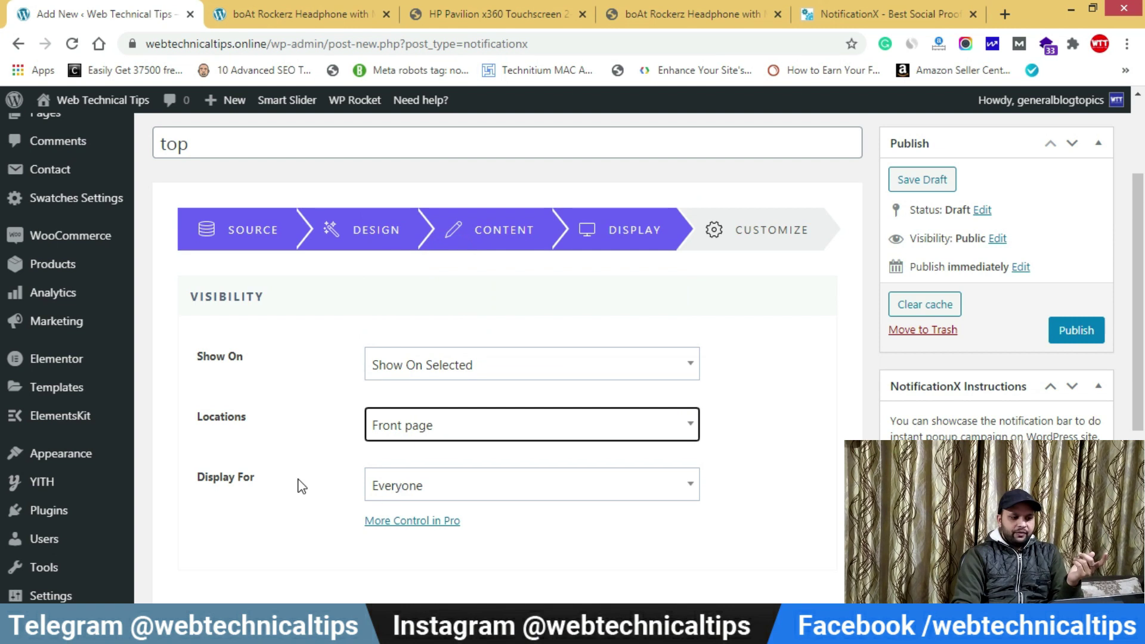
pyautogui.scroll(-4, 773, 483)
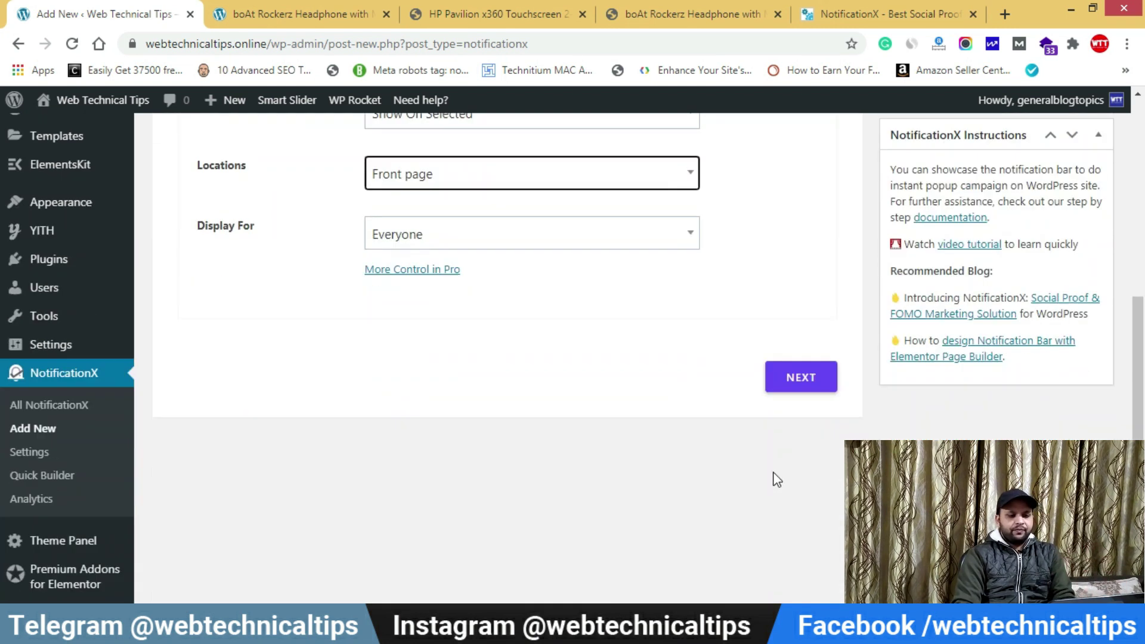
pyautogui.click(801, 377)
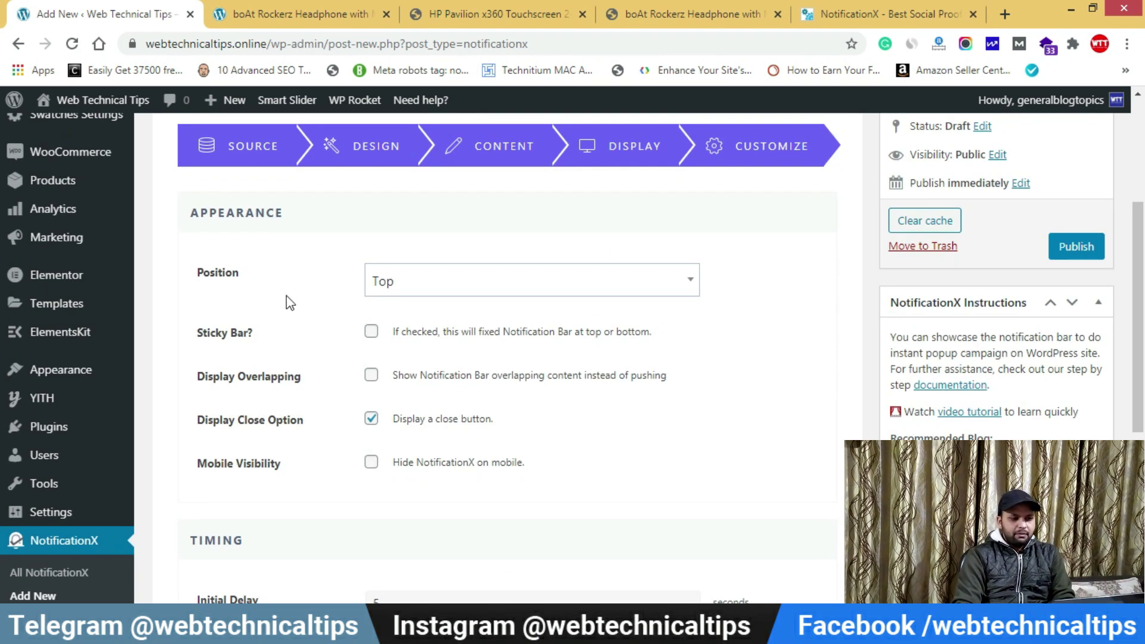
# - Check the bar's position options, and try an initial delay of 10 seconds before setting it back to 5 seconds
pyautogui.click(419, 287)
pyautogui.click(420, 288)
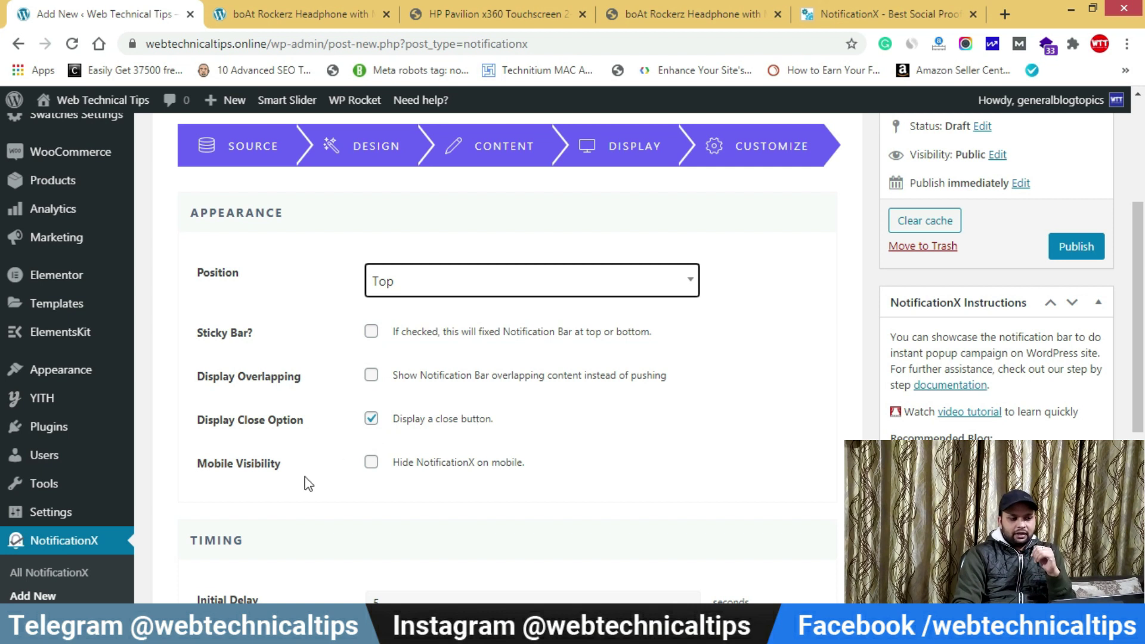
pyautogui.scroll(-5, 484, 468)
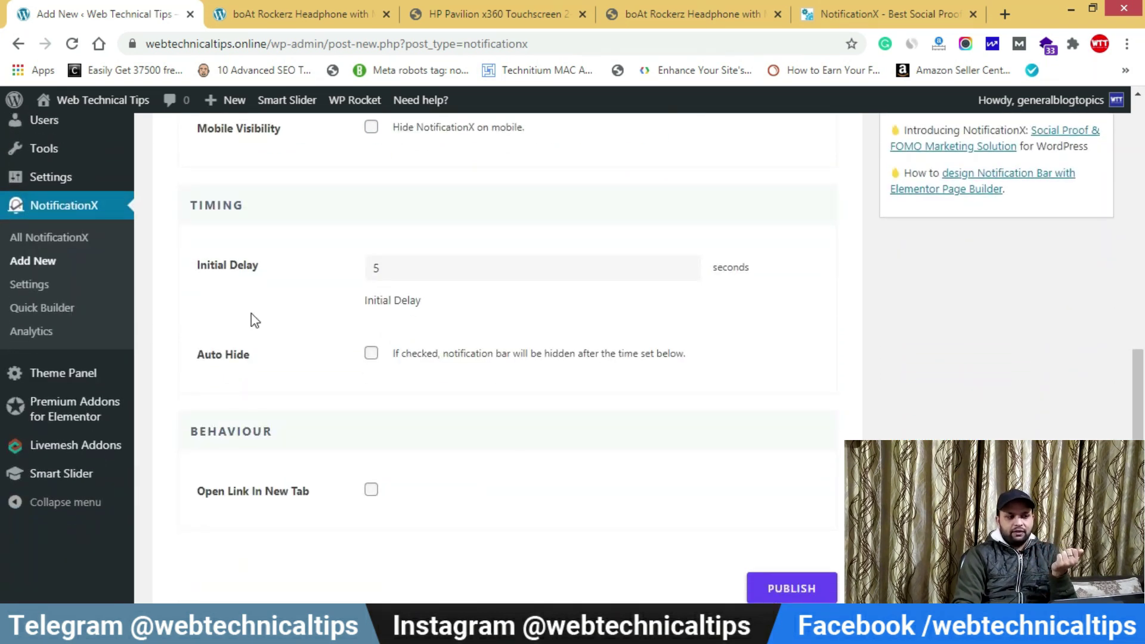
pyautogui.doubleClick(412, 269)
pyautogui.write('10')
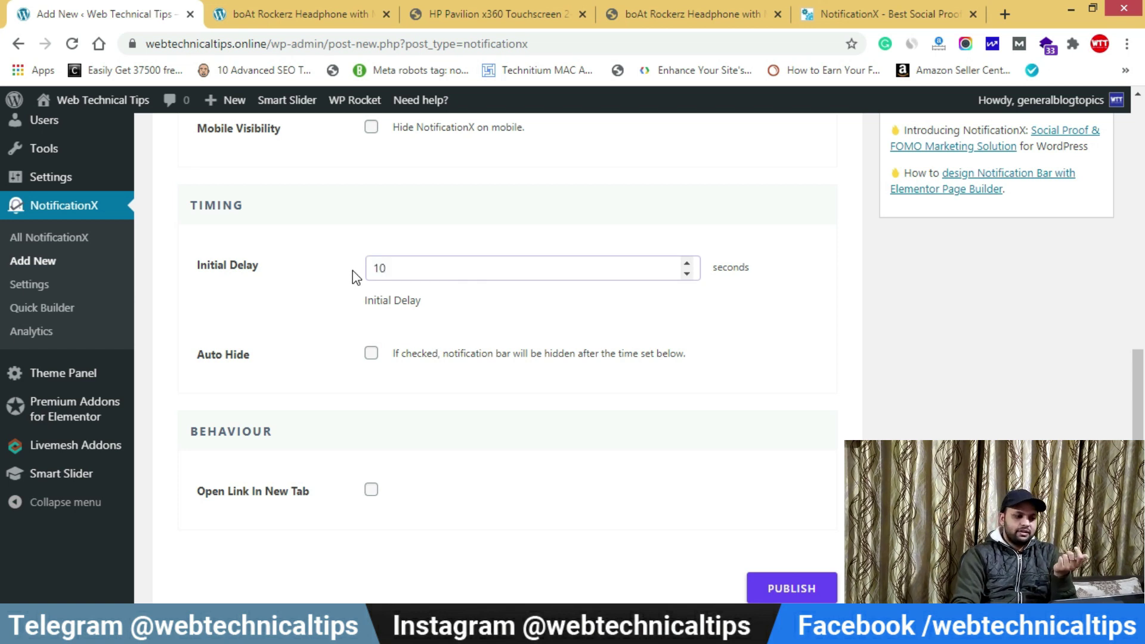
pyautogui.doubleClick(417, 268)
pyautogui.write('5')
pyautogui.click(307, 313)
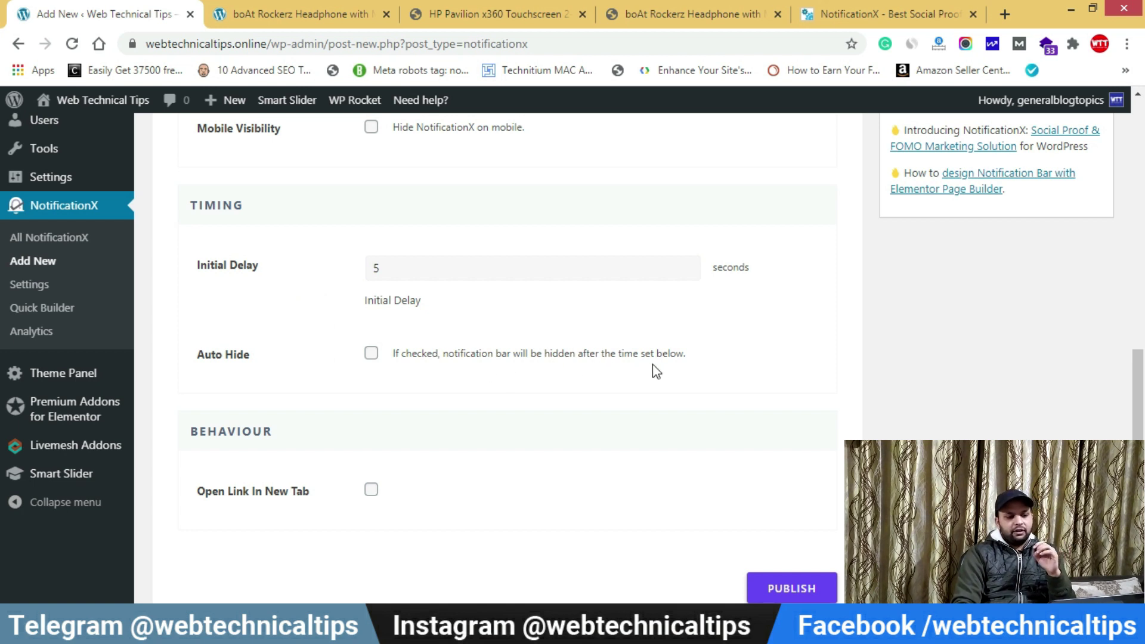
# - Enable Auto Hide for the notification bar and set it to hide after 10 seconds
pyautogui.click(371, 354)
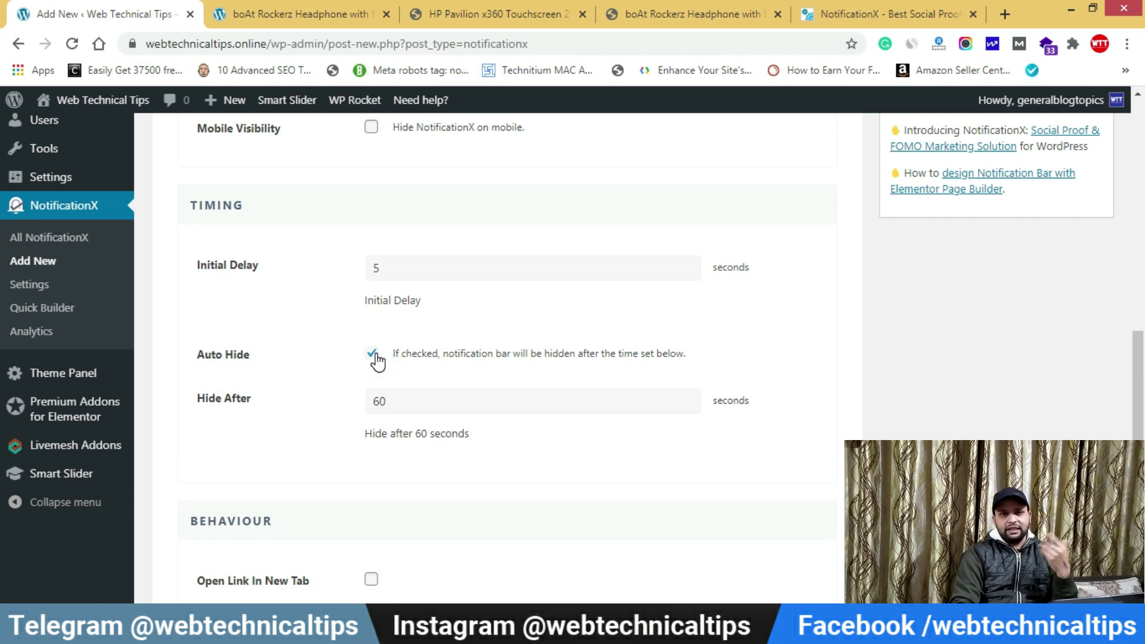
pyautogui.doubleClick(408, 403)
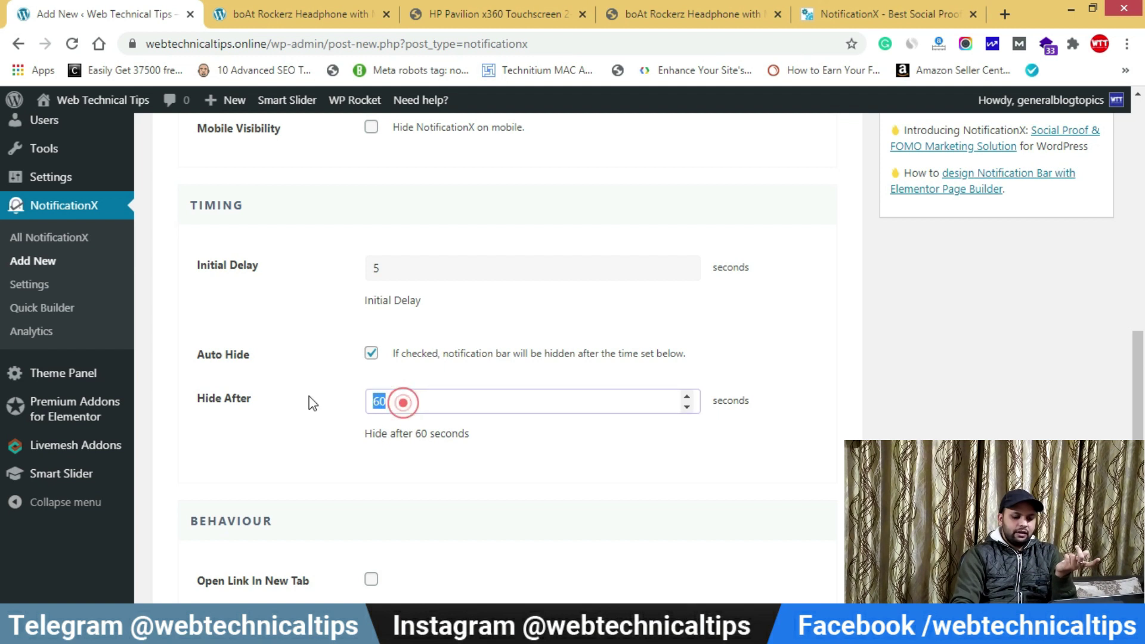
pyautogui.write('10')
pyautogui.click(325, 430)
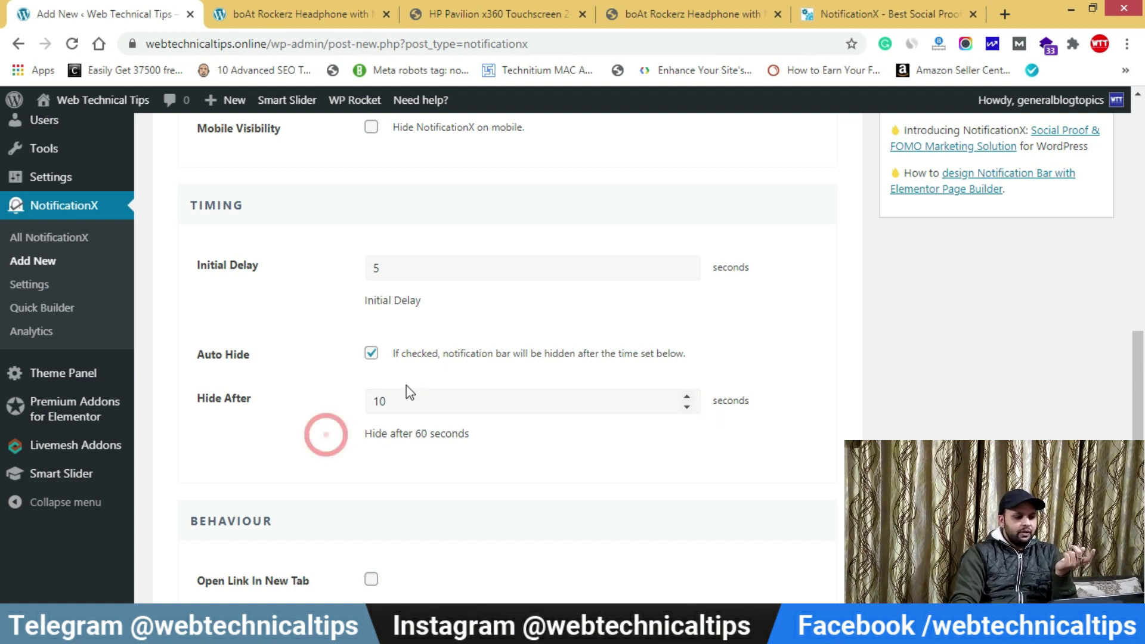
# - Review the customize settings, publish the notification bar, and check its entry in the NotificationX list
pyautogui.scroll(-2, 358, 441)
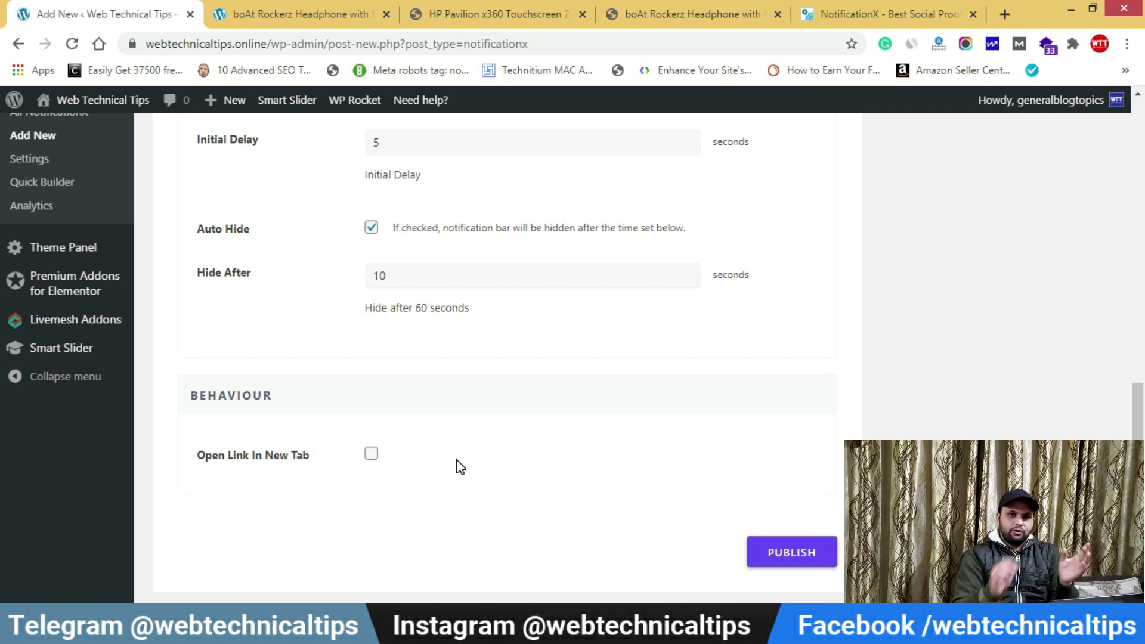
pyautogui.scroll(10, 759, 413)
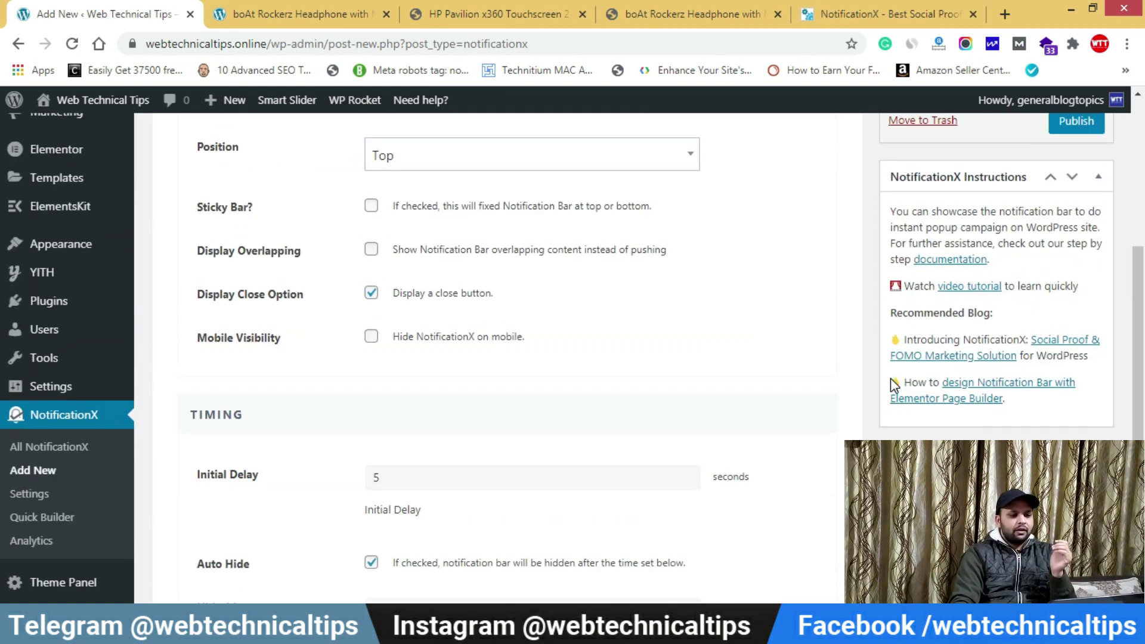
pyautogui.scroll(-10, 750, 405)
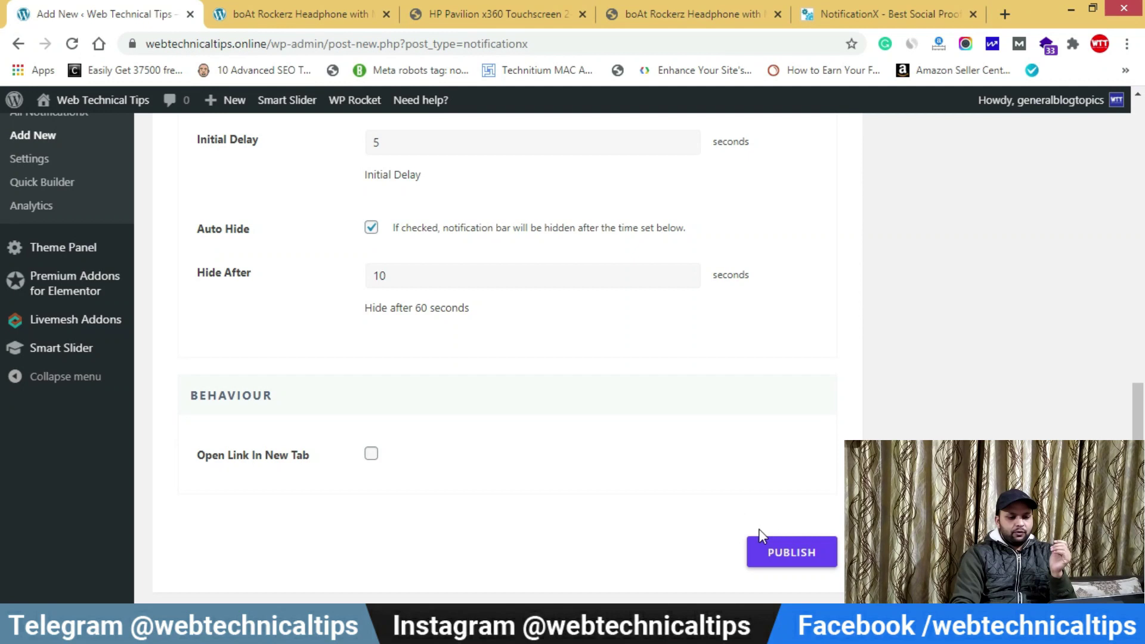
pyautogui.click(783, 553)
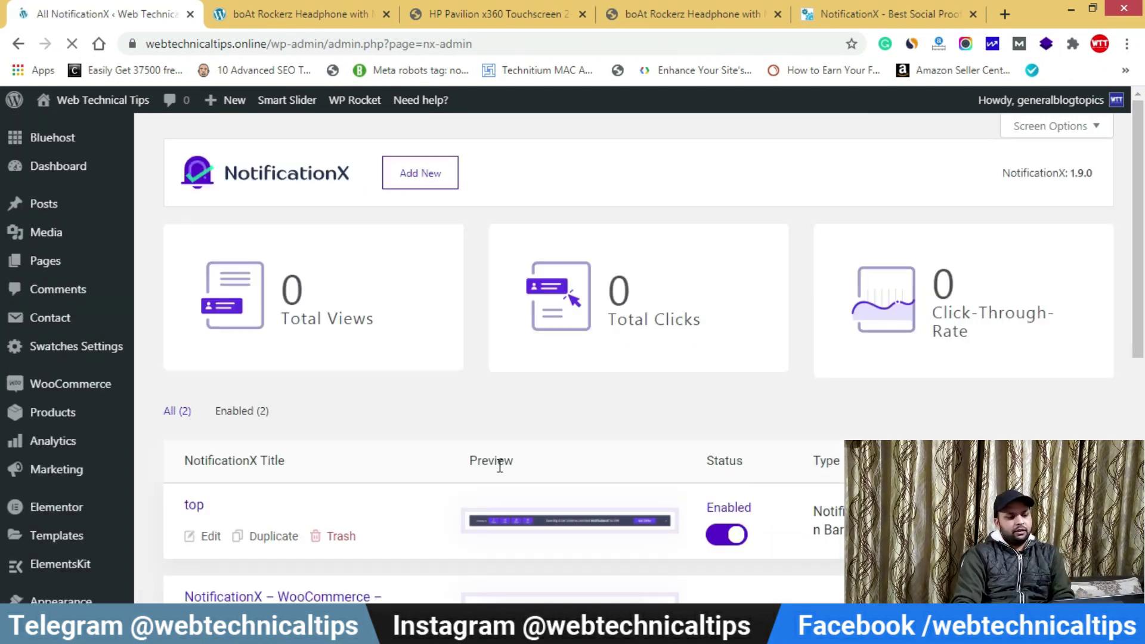
pyautogui.scroll(-4, 501, 459)
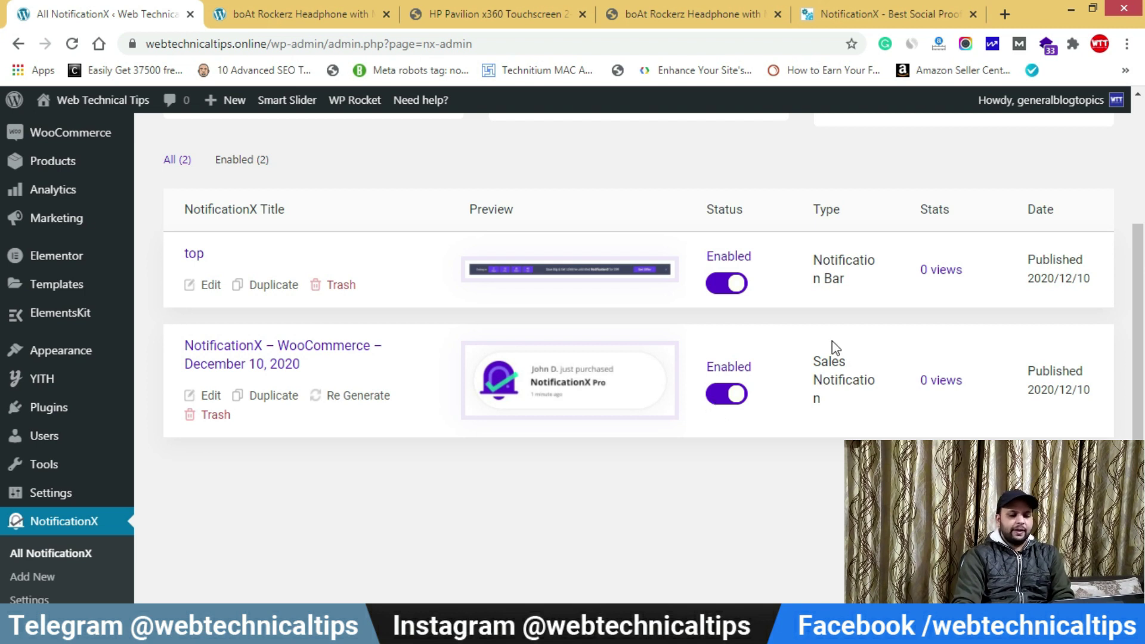
# - Switch to the store site, reload its front page, and check it for the published notification bar
pyautogui.scroll(5, 832, 349)
pyautogui.click(293, 13)
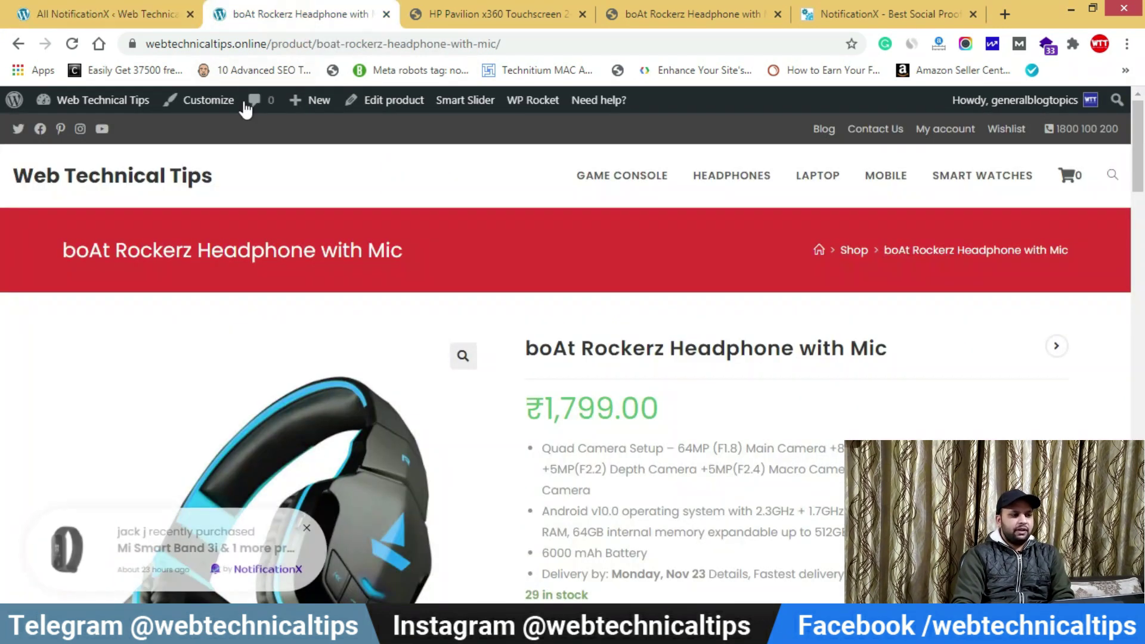
pyautogui.click(170, 179)
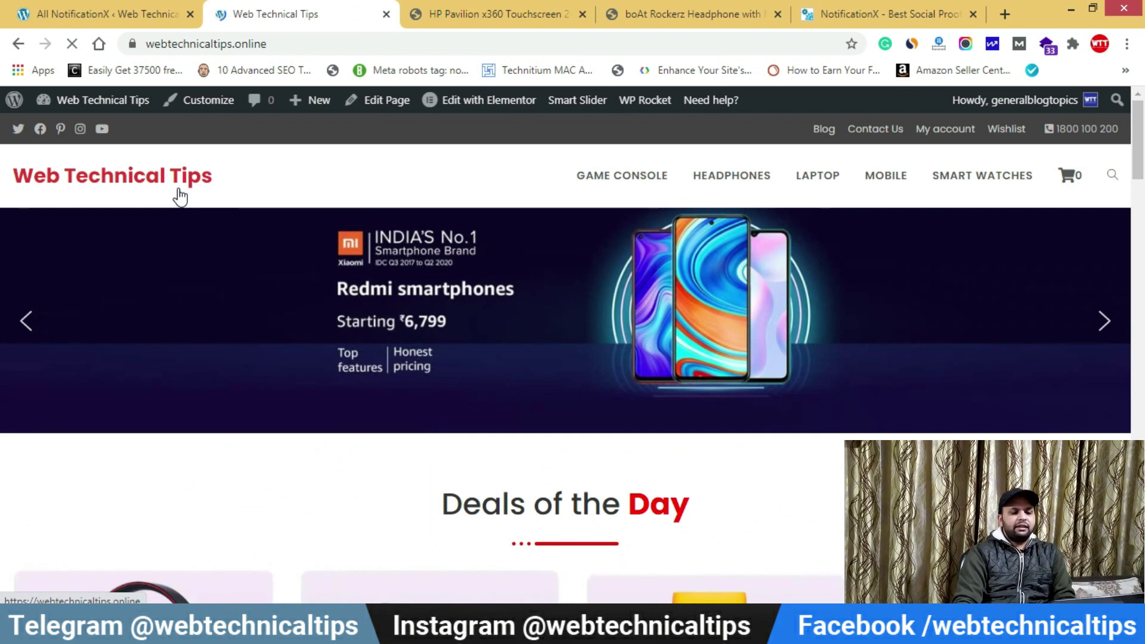
pyautogui.click(180, 196)
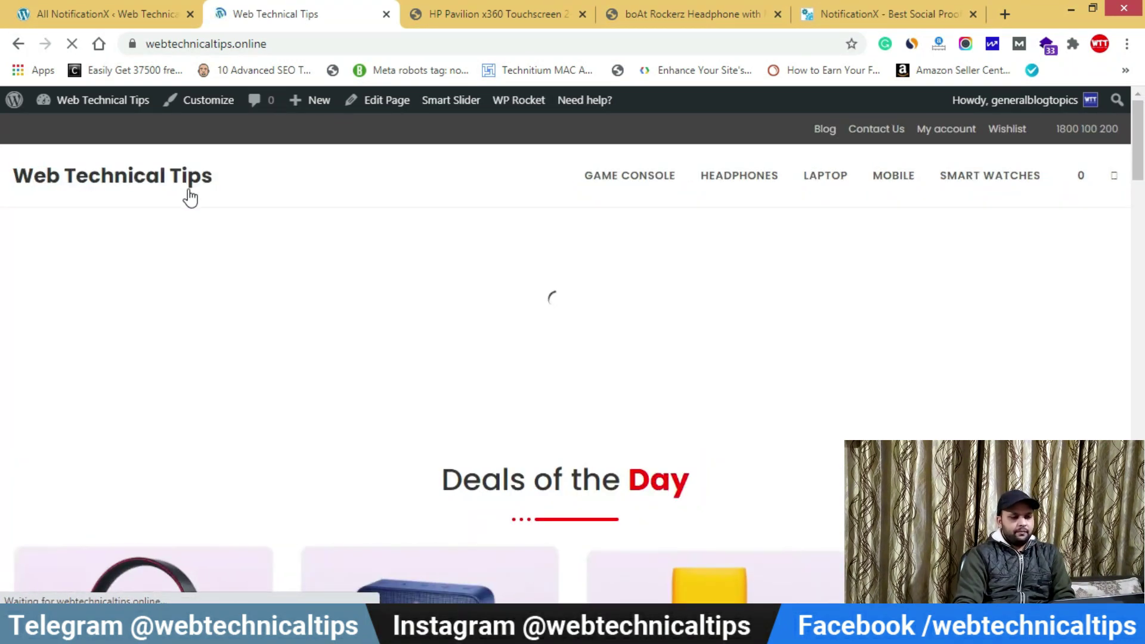
pyautogui.scroll(-2, 536, 348)
pyautogui.scroll(2, 537, 348)
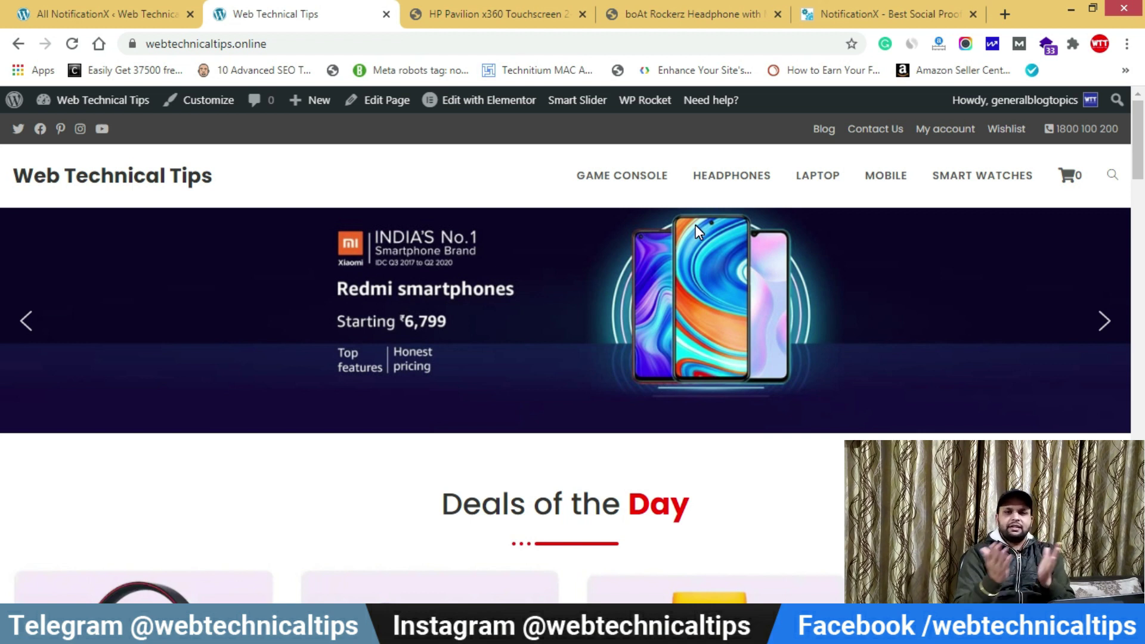
# - Browse the front page to Feature Products, open the Mi Smart Band 3i product, and check its page for notifications
pyautogui.scroll(-10, 706, 441)
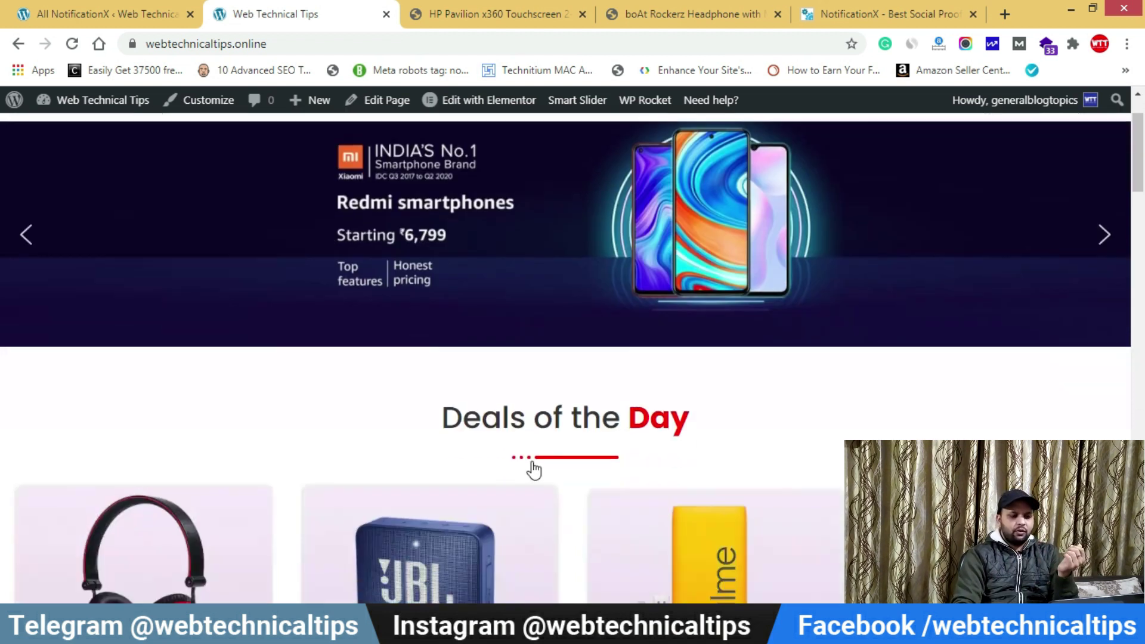
pyautogui.scroll(-10, 570, 439)
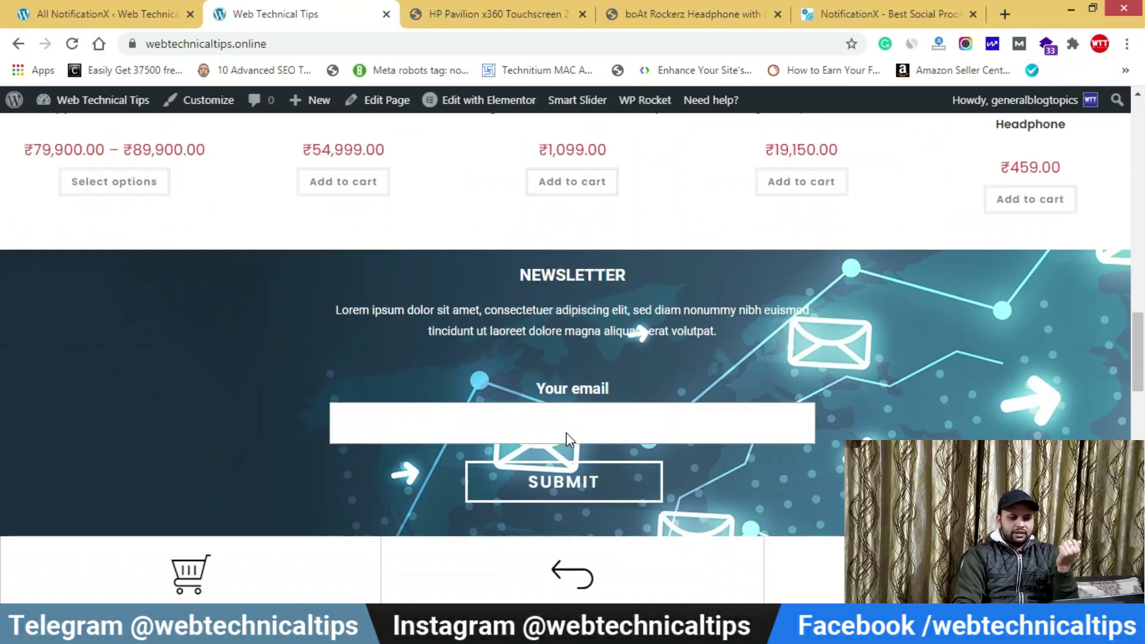
pyautogui.scroll(12, 570, 439)
pyautogui.scroll(3, 573, 447)
pyautogui.scroll(-3, 578, 465)
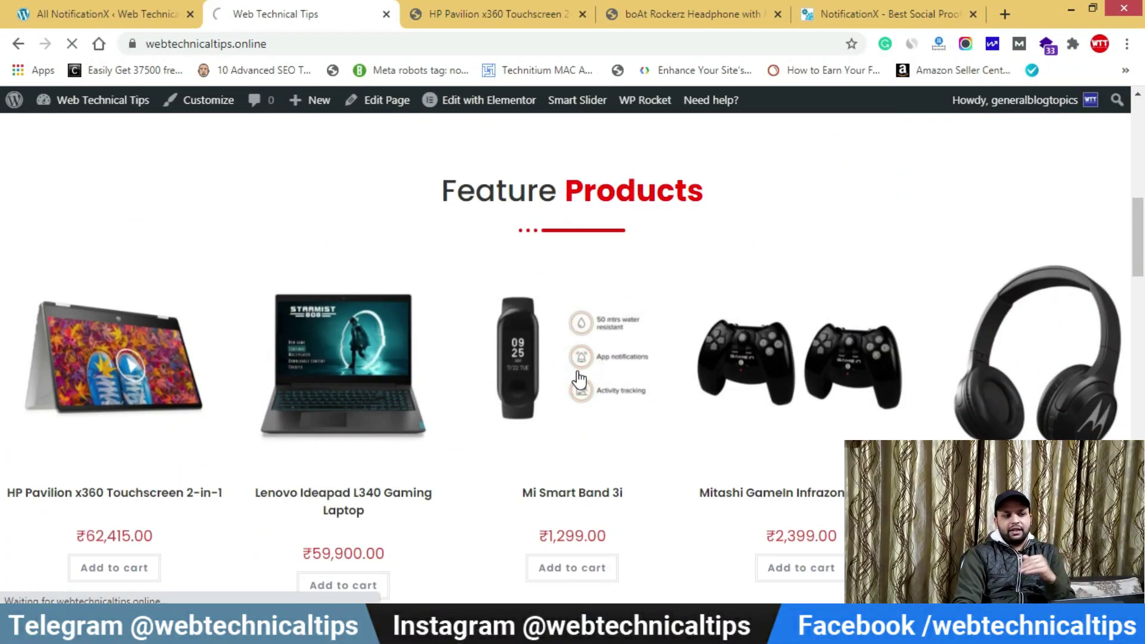
pyautogui.click(576, 379)
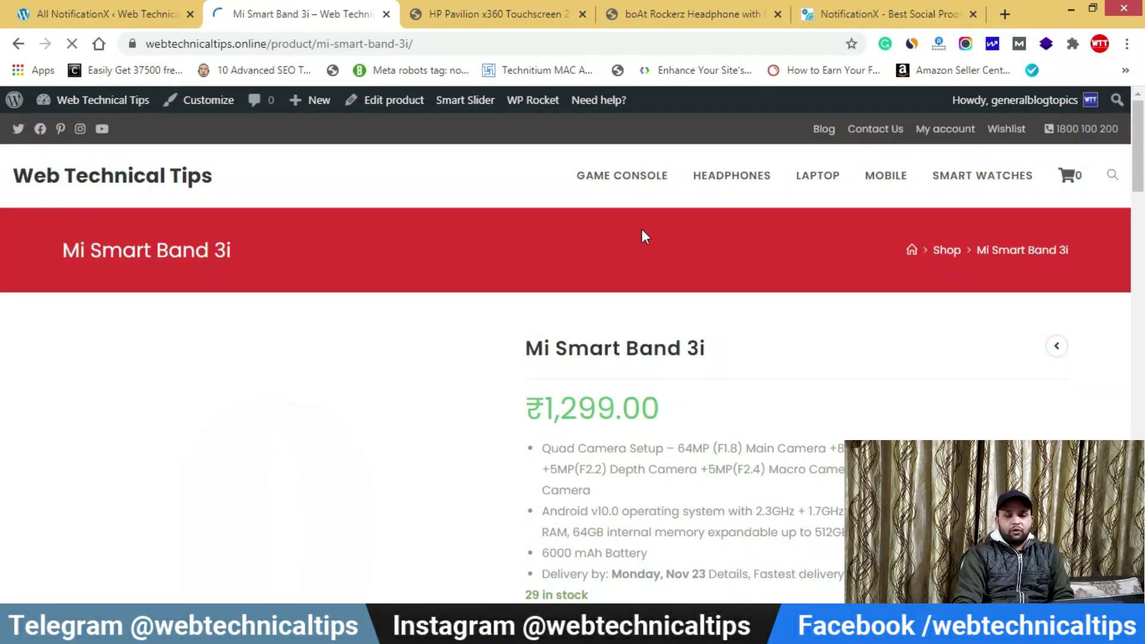
pyautogui.scroll(-6, 592, 269)
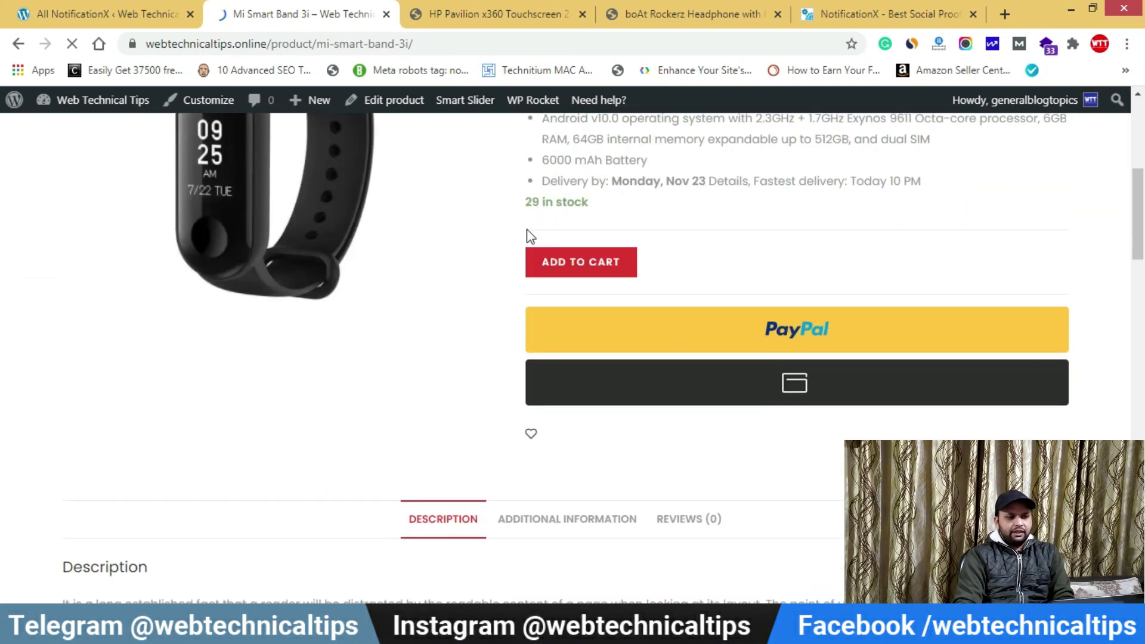
pyautogui.scroll(-6, 520, 206)
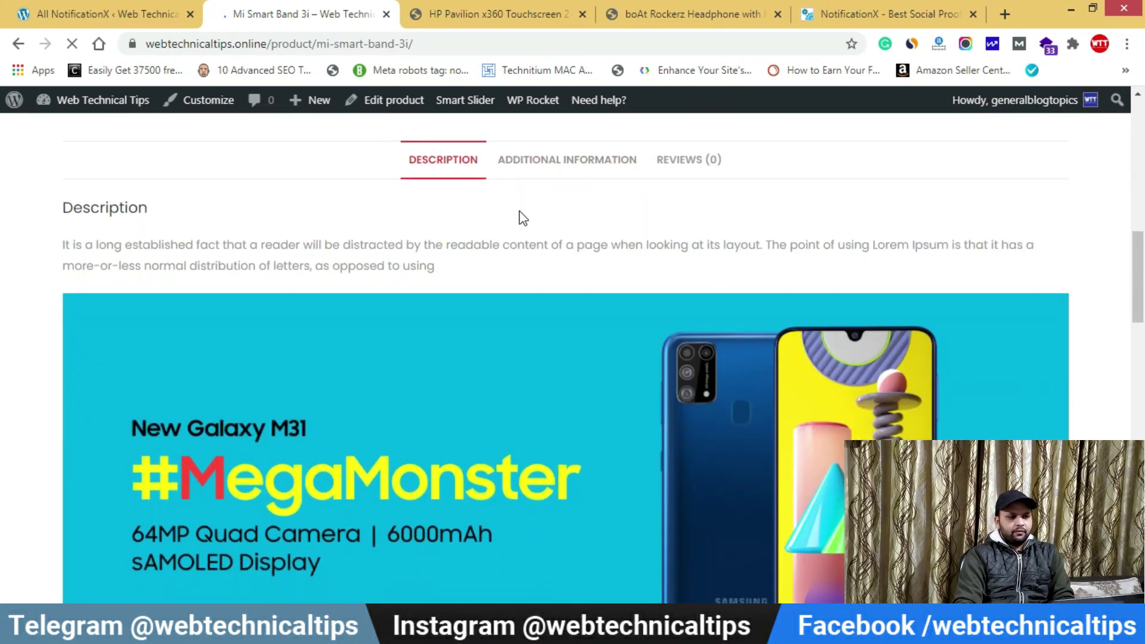
pyautogui.scroll(-8, 522, 219)
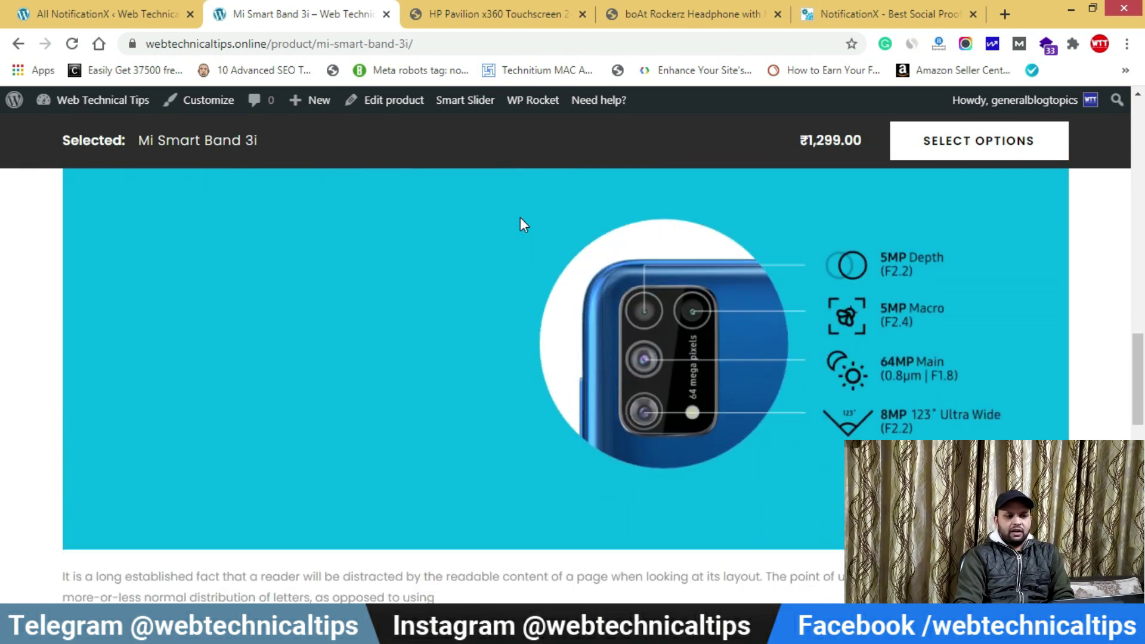
pyautogui.scroll(-12, 520, 217)
pyautogui.scroll(17, 531, 267)
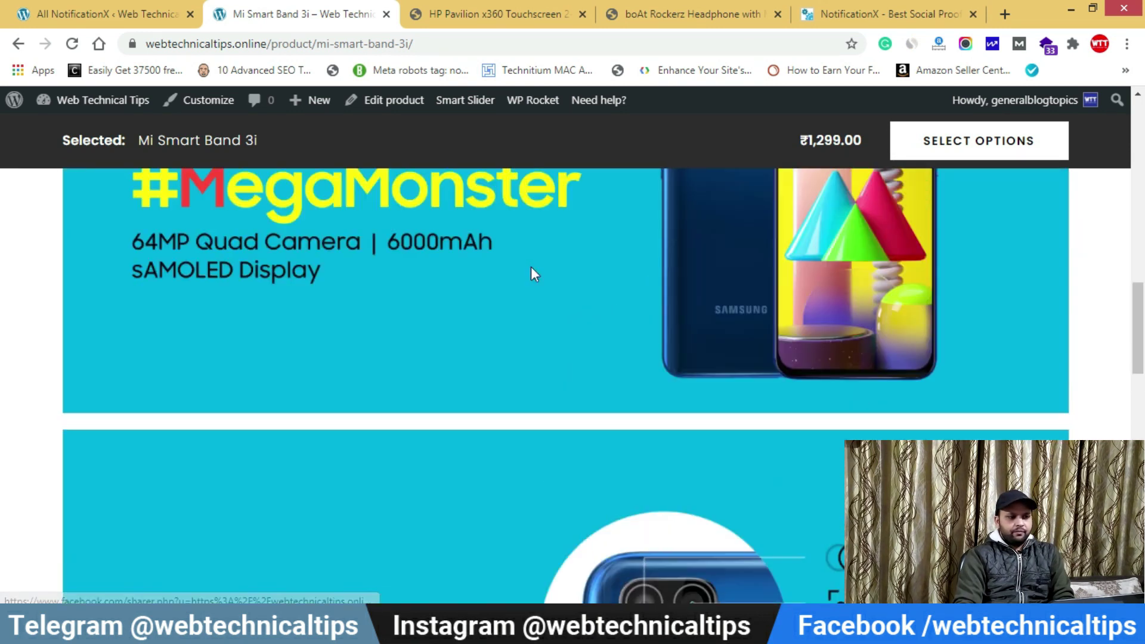
pyautogui.scroll(10, 530, 267)
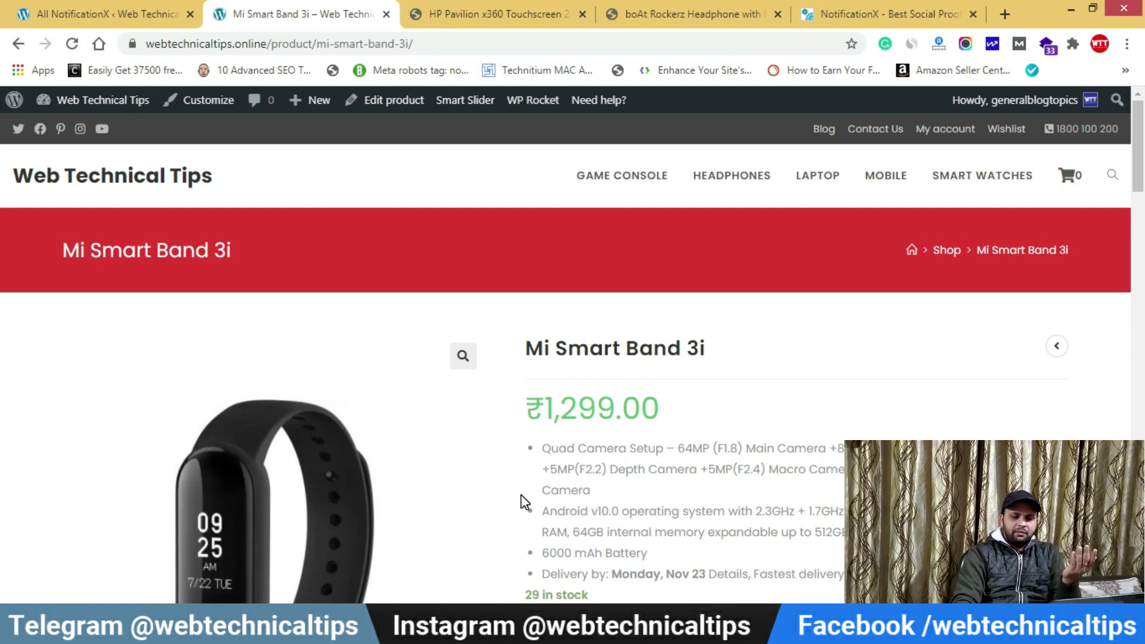
# - Review the Sales Alert, Blog Engagement, WordPress Review and advantages sections on the NotificationX website
pyautogui.click(661, 12)
pyautogui.click(855, 8)
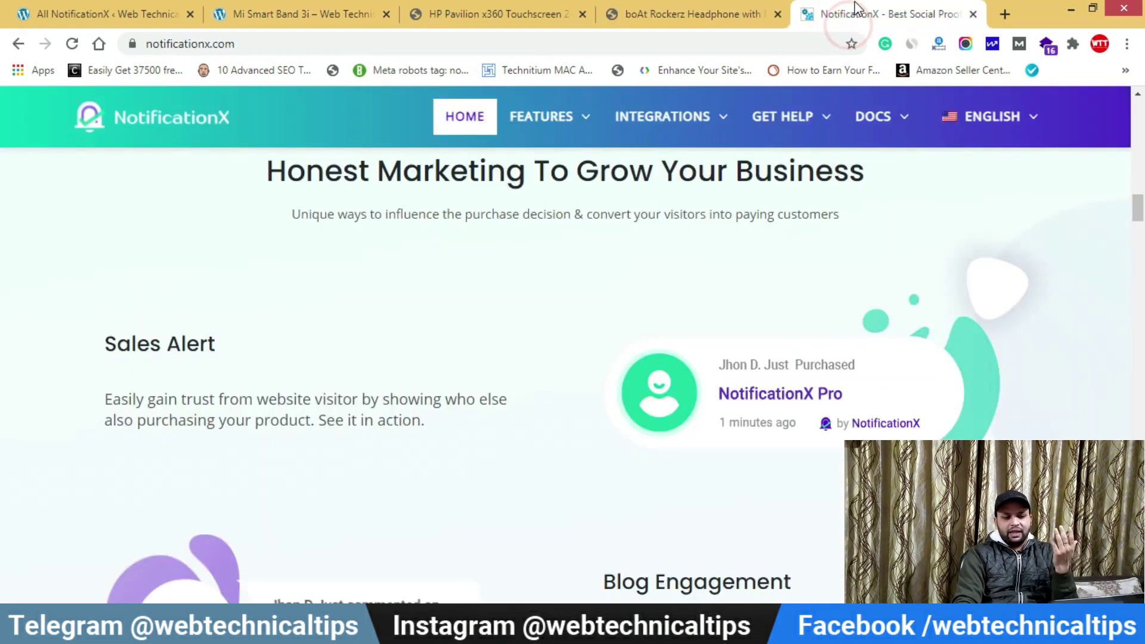
pyautogui.scroll(5, 583, 369)
pyautogui.scroll(-7, 578, 367)
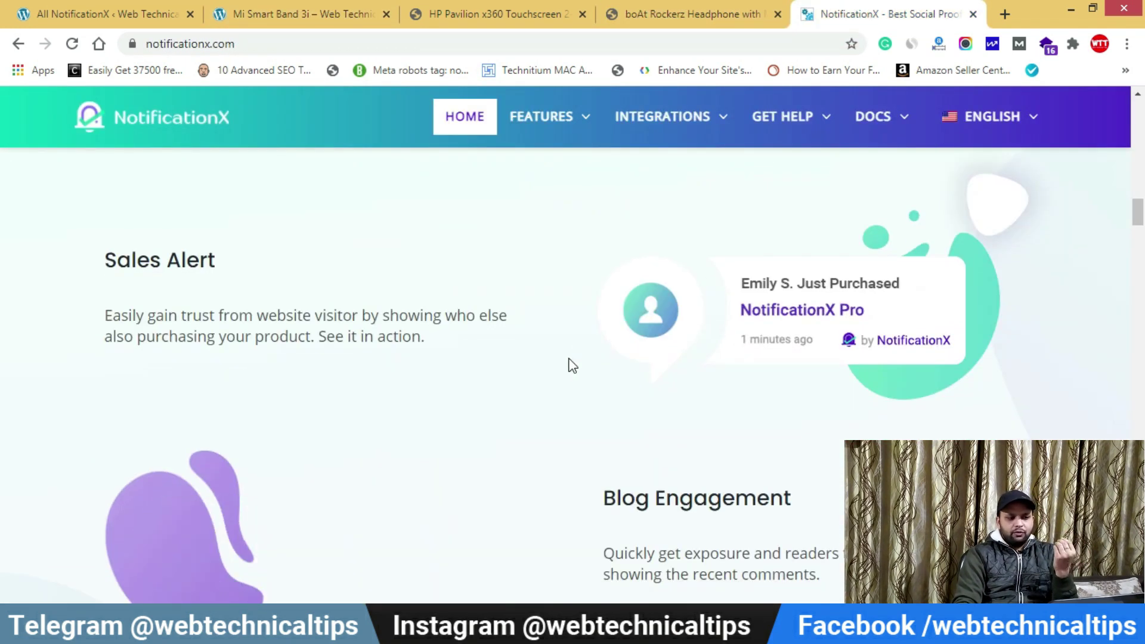
pyautogui.scroll(-4, 709, 317)
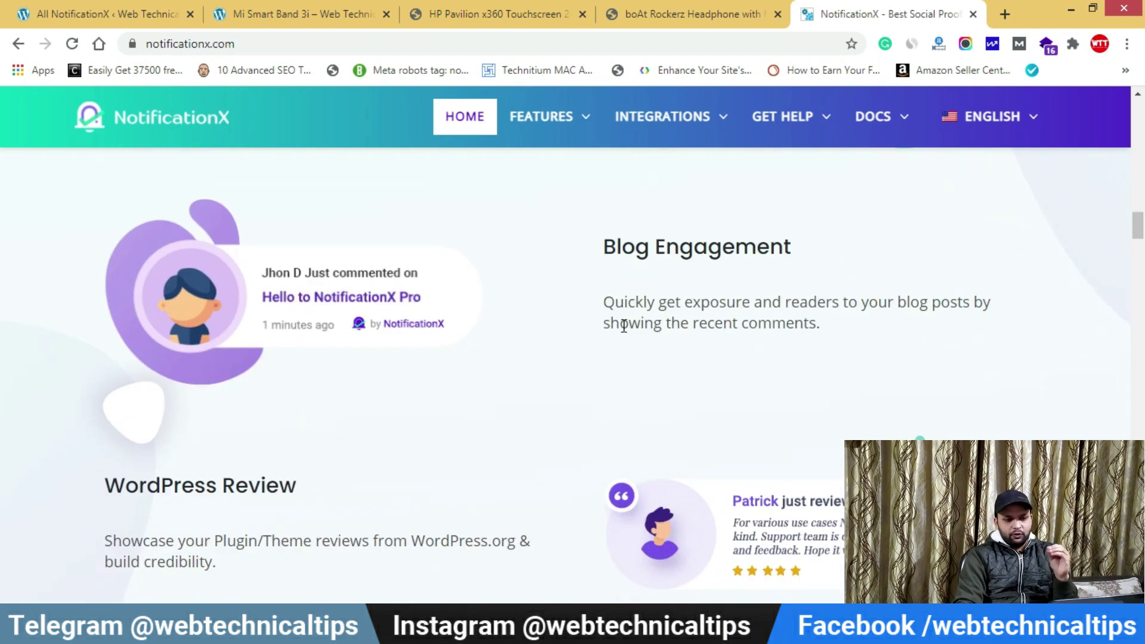
pyautogui.scroll(11, 620, 325)
pyautogui.scroll(1, 281, 430)
pyautogui.scroll(1, 281, 429)
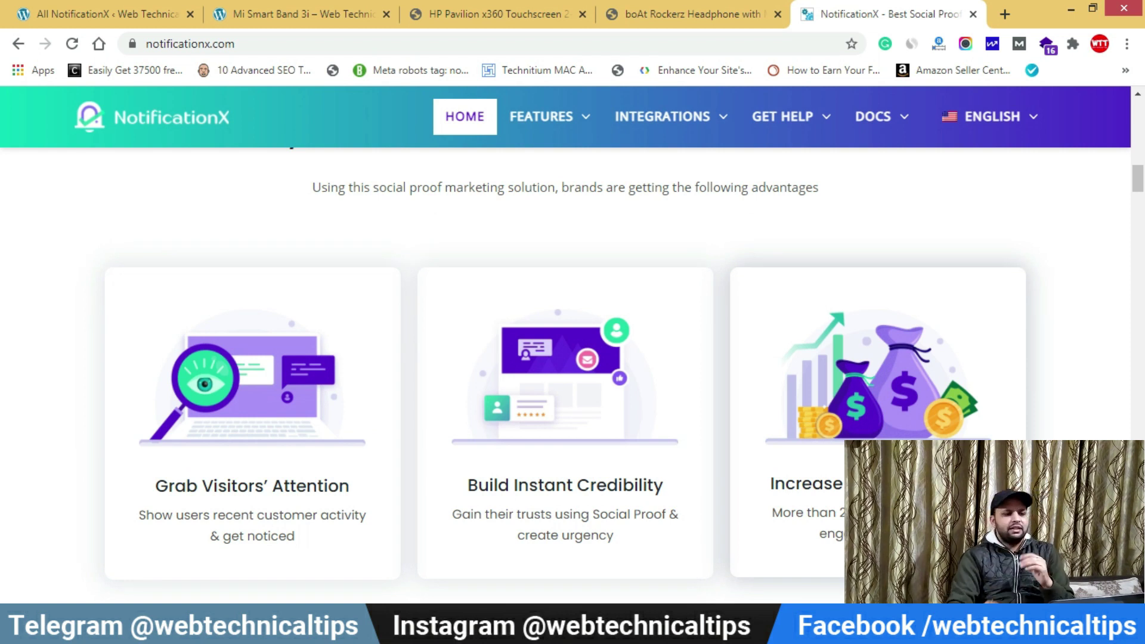
# - Switch to the Web Technical Tips channel page on YouTube and view its banner
pyautogui.hotkey('alt', 'Tab')
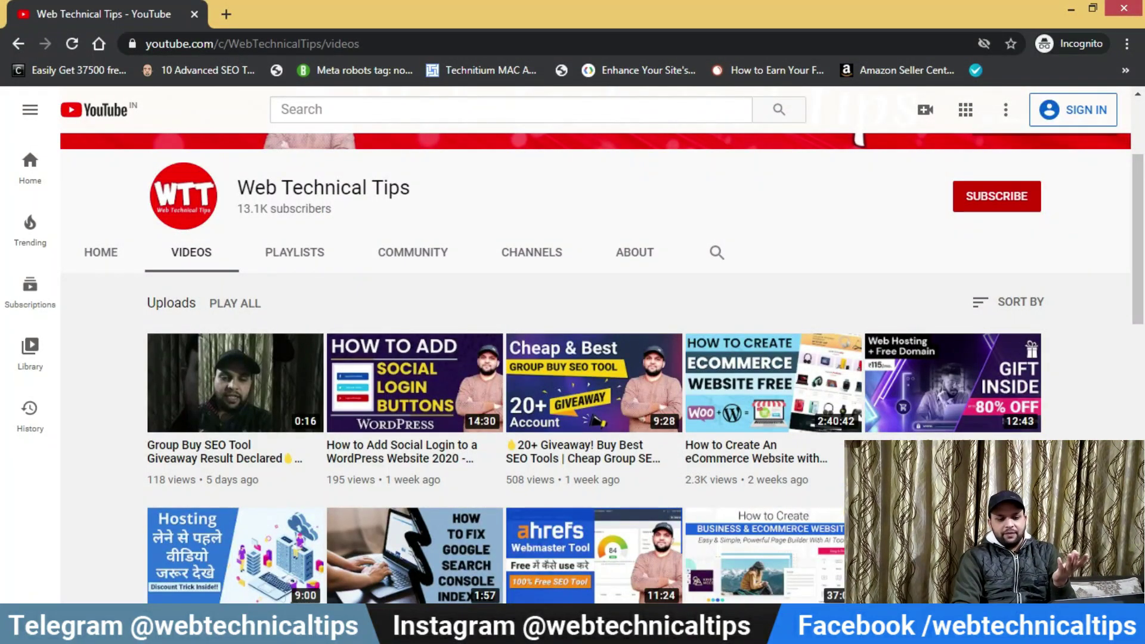
pyautogui.scroll(3, 596, 298)
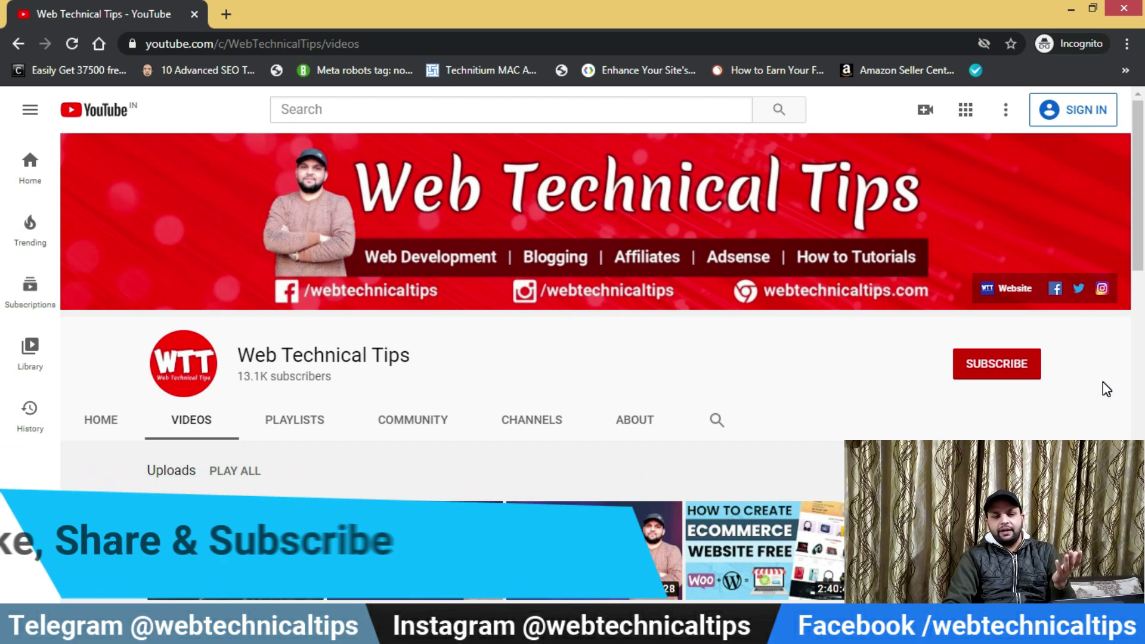